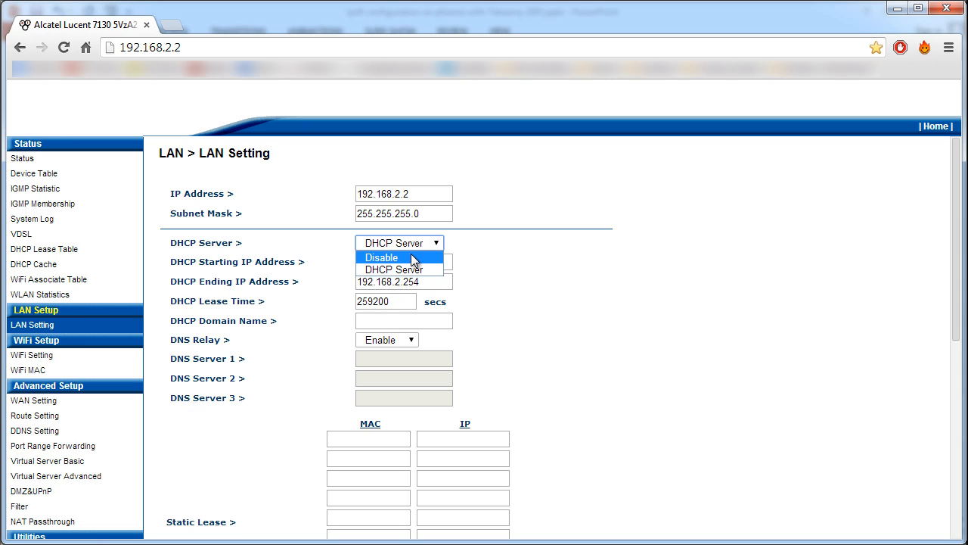
# Disable the DHCP server in the LAN settings and apply the changes
pyautogui.click(411, 258)
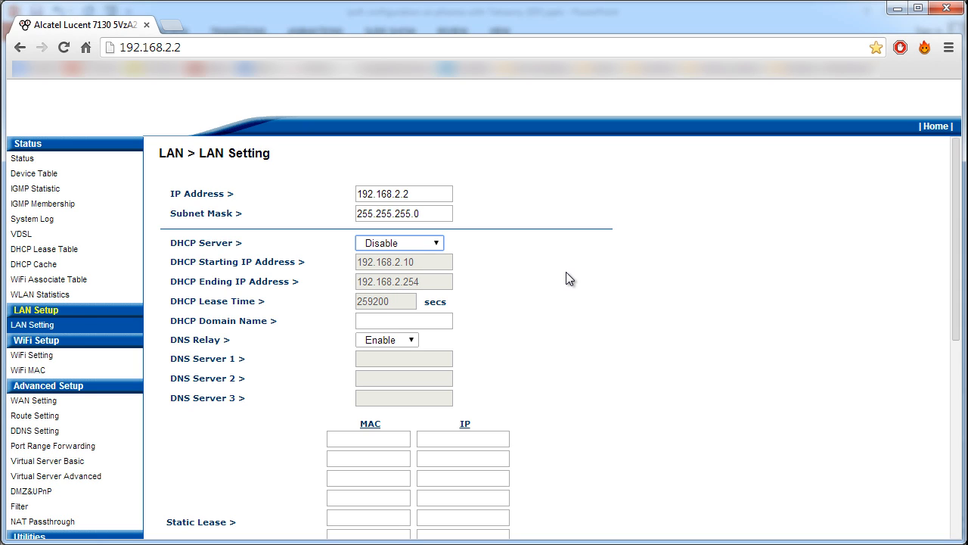
pyautogui.scroll(-5, 552, 356)
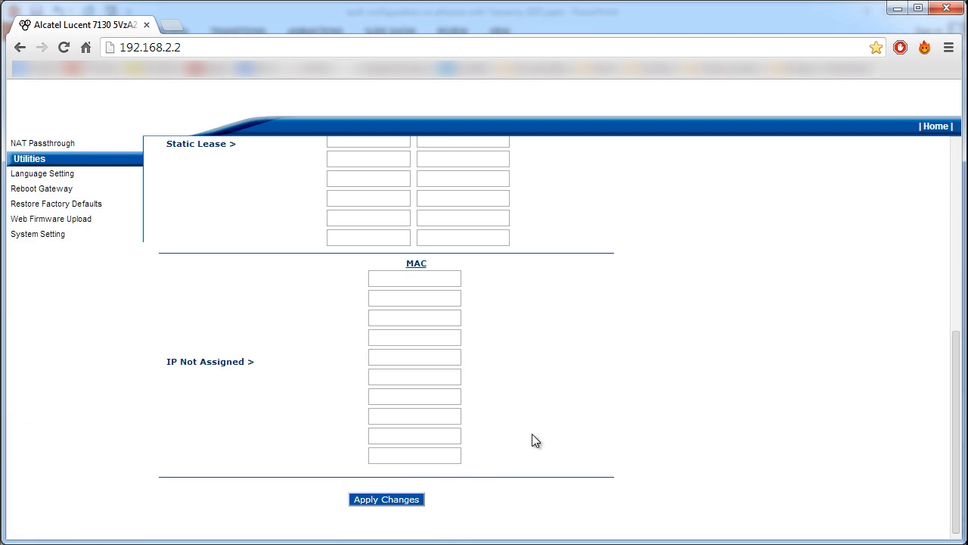
pyautogui.click(380, 500)
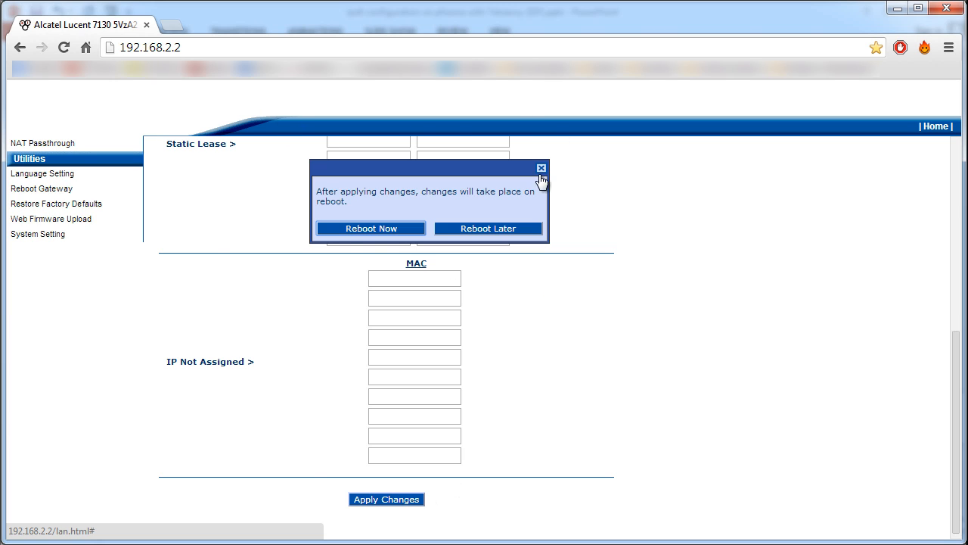
# Dismiss the reboot prompt and reload the gateway's page at 192.168.2.2
pyautogui.click(199, 47)
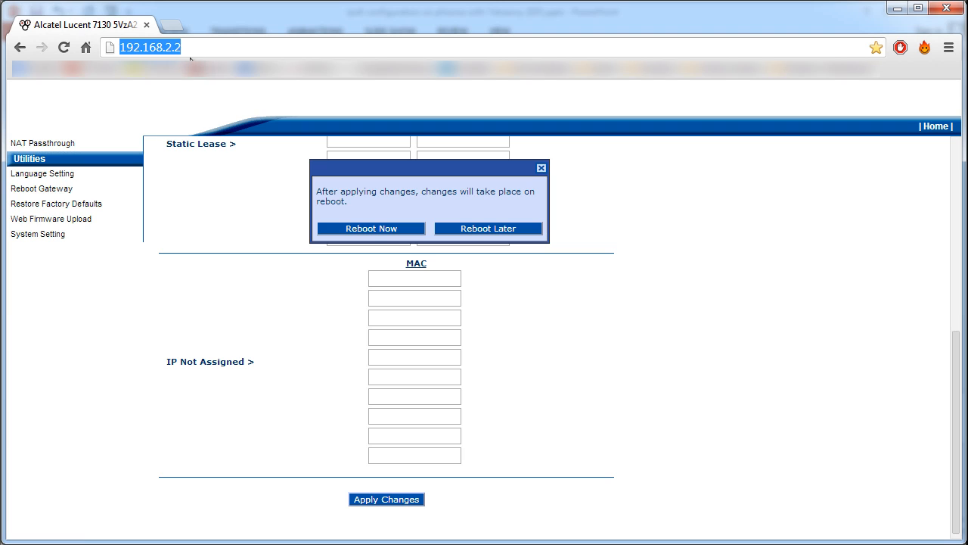
pyautogui.click(194, 47)
pyautogui.click(541, 168)
pyautogui.click(224, 47)
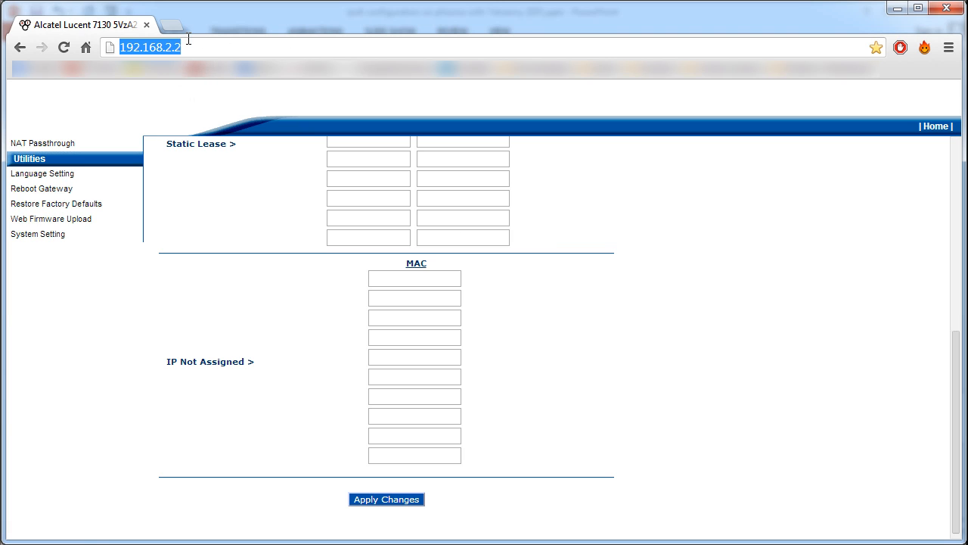
pyautogui.click(175, 47)
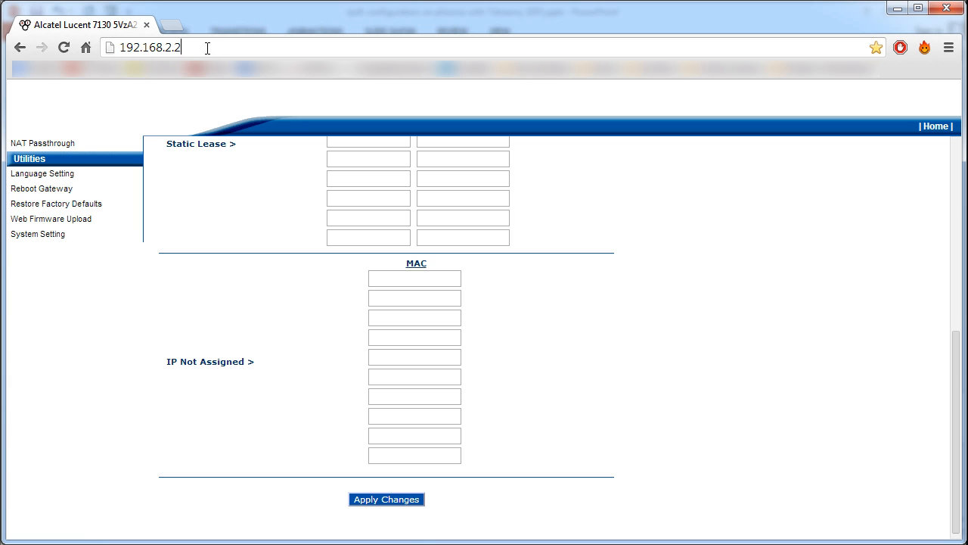
pyautogui.press('Return')
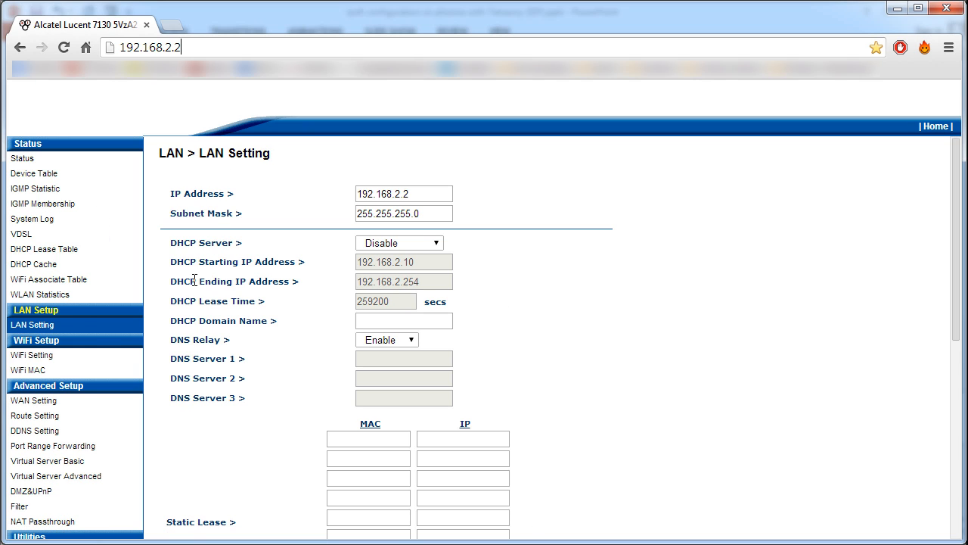
# View the WiFi settings, and open the PPPoE (Internet only) configuration in the WAN settings
pyautogui.click(55, 356)
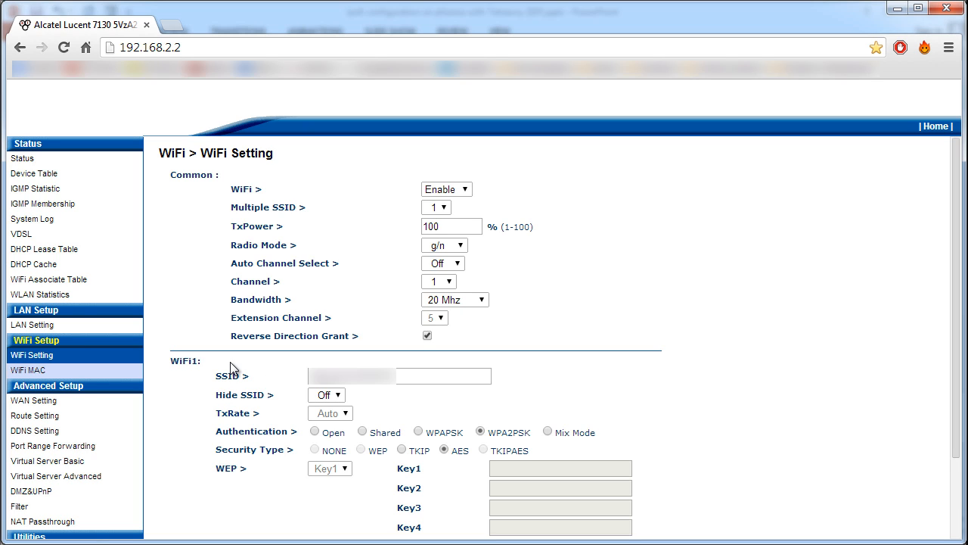
pyautogui.click(36, 400)
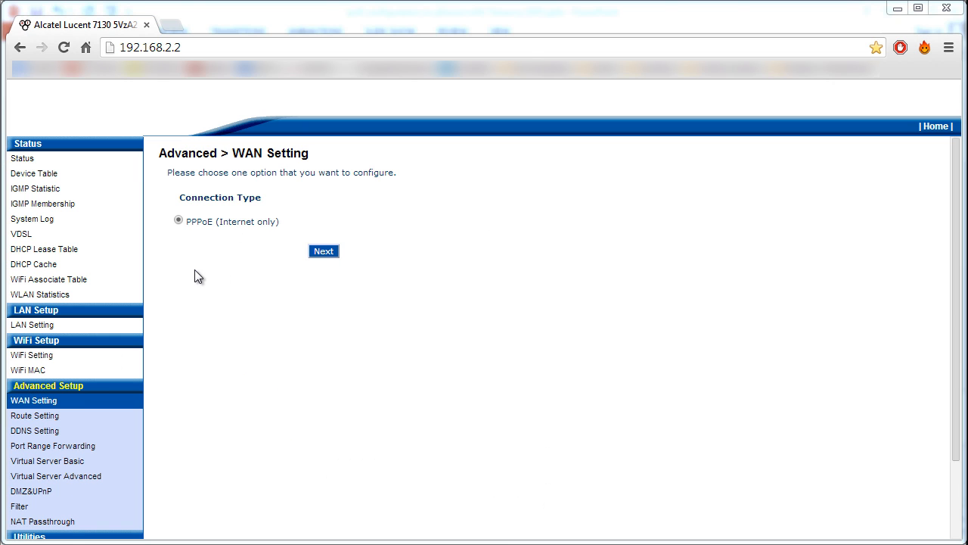
pyautogui.click(323, 251)
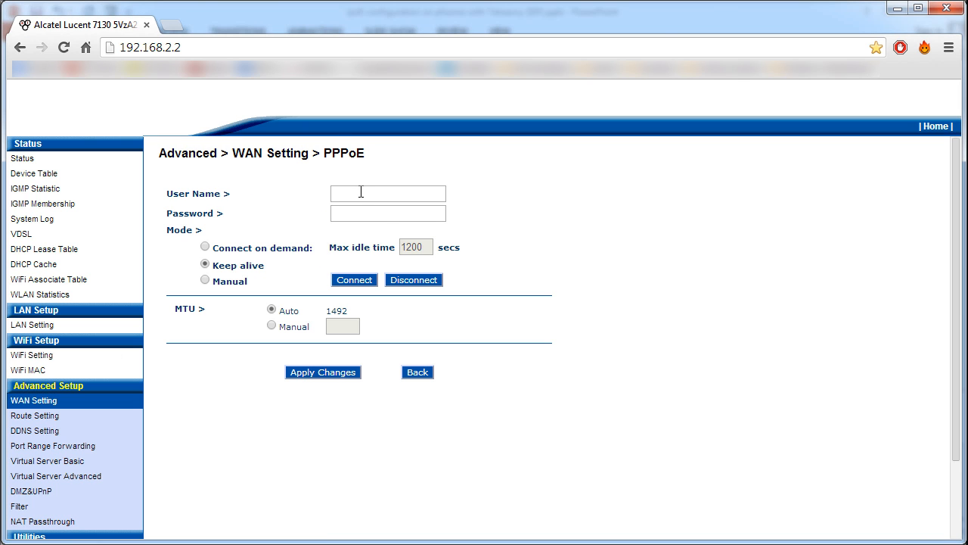
# Leave the PPPoE user name and password blank and disconnect the PPPoE connection
pyautogui.click(377, 198)
pyautogui.click(374, 214)
pyautogui.click(365, 192)
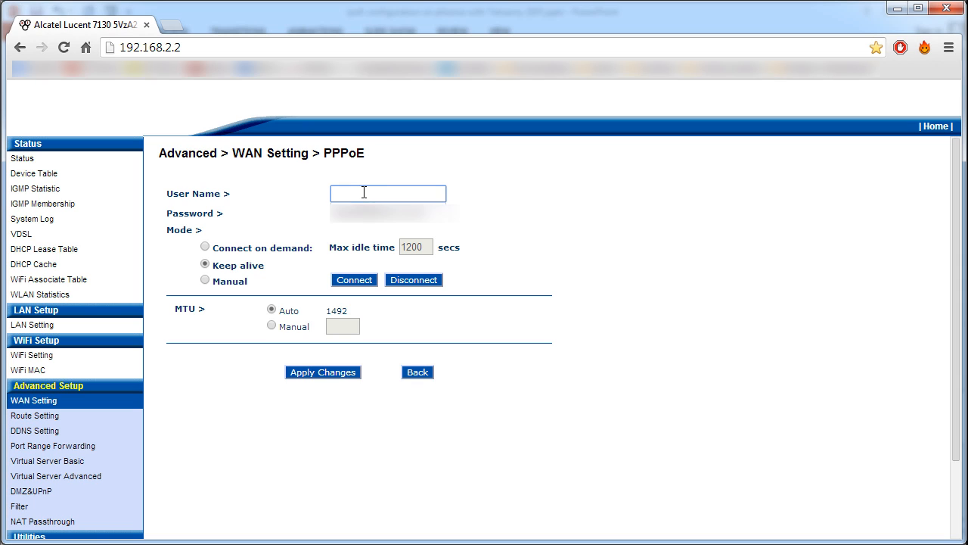
pyautogui.click(533, 220)
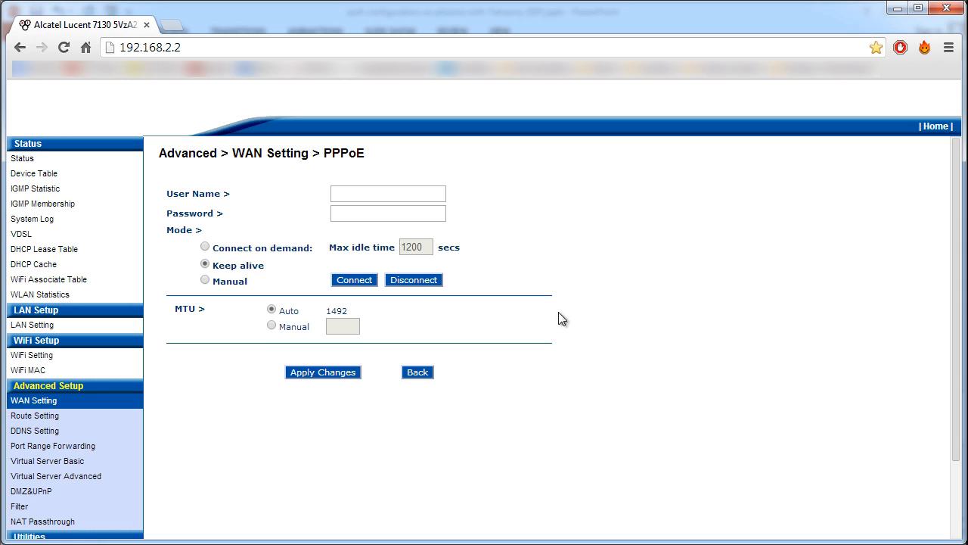
pyautogui.click(417, 279)
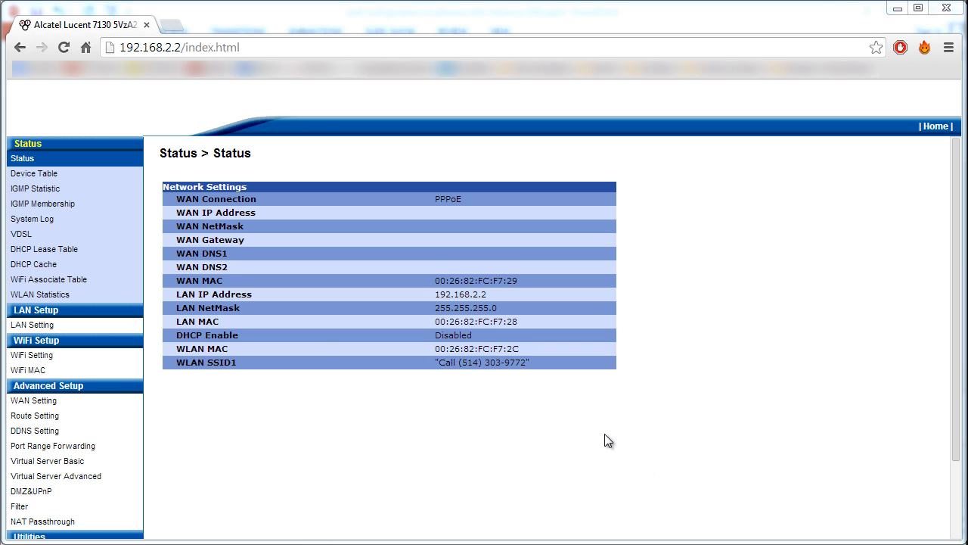
# Reopen the WAN settings and continue to the PPPoE (Internet only) configuration
pyautogui.click(34, 402)
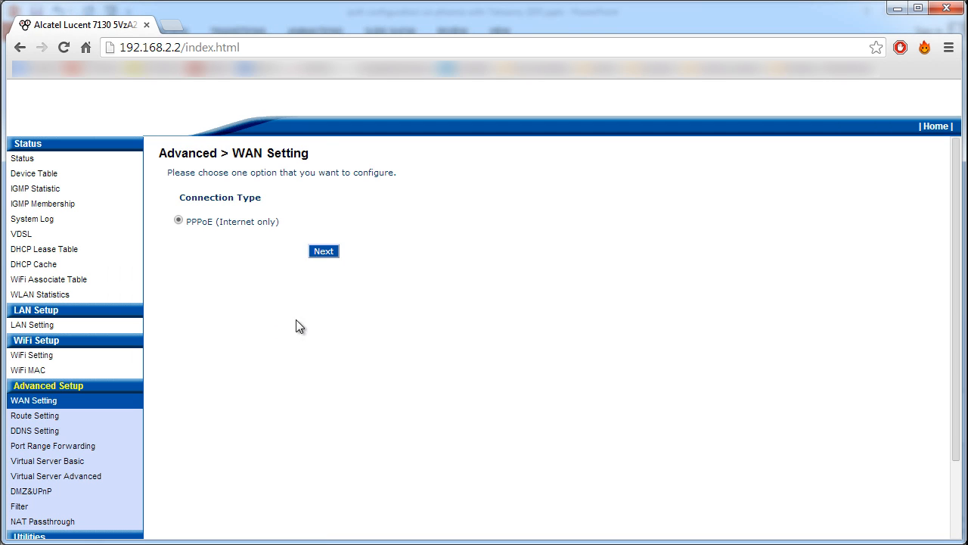
pyautogui.click(323, 252)
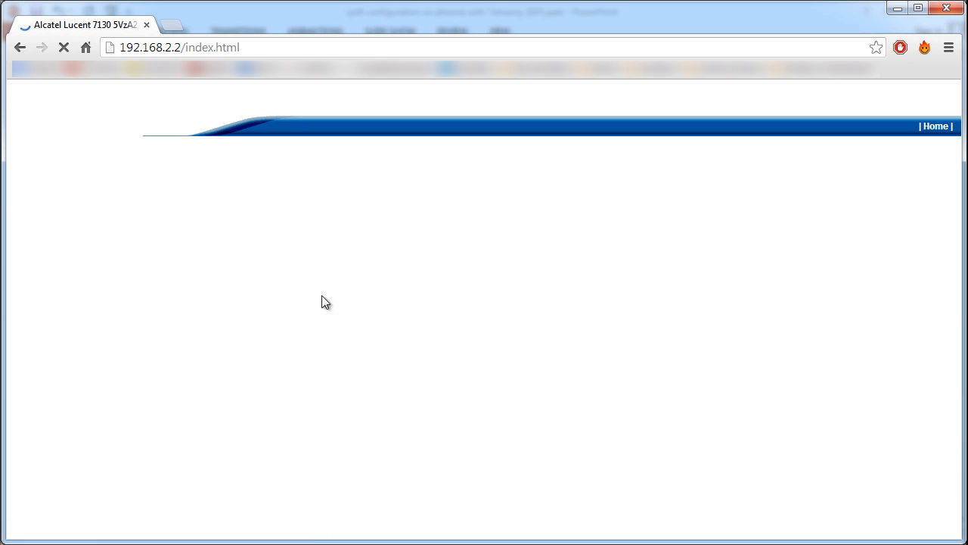
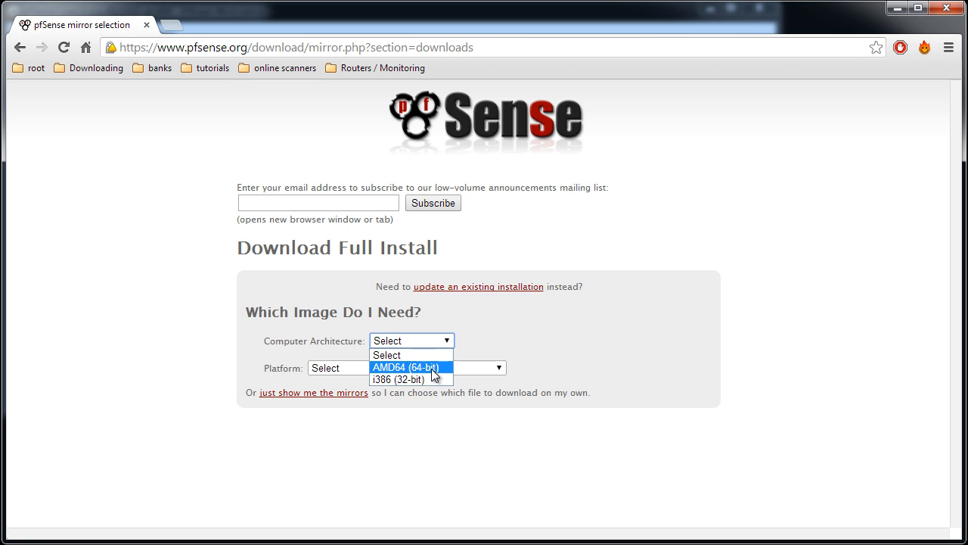
# Choose the AMD64 (64-bit) architecture and the Live CD with Installer platform for the pfSense full install
pyautogui.click(435, 368)
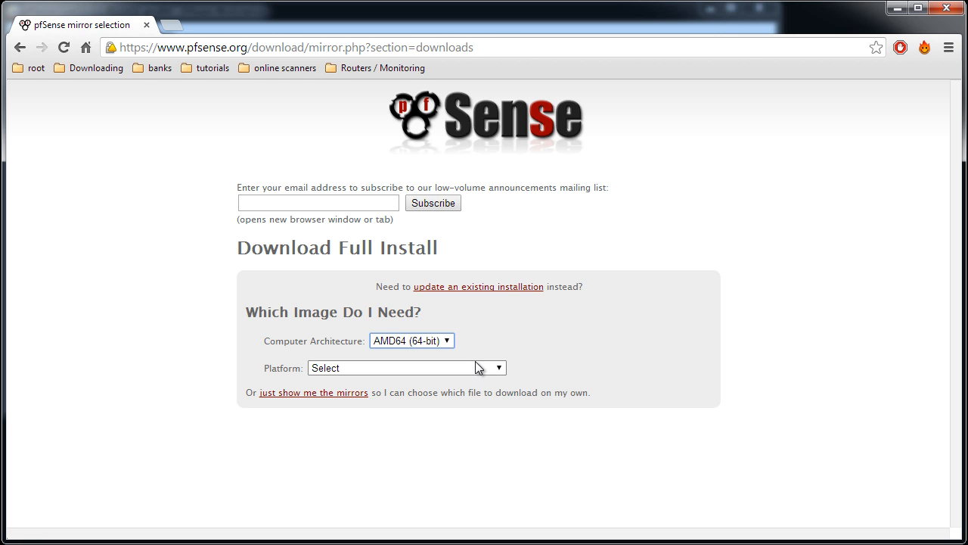
pyautogui.click(478, 368)
pyautogui.click(393, 391)
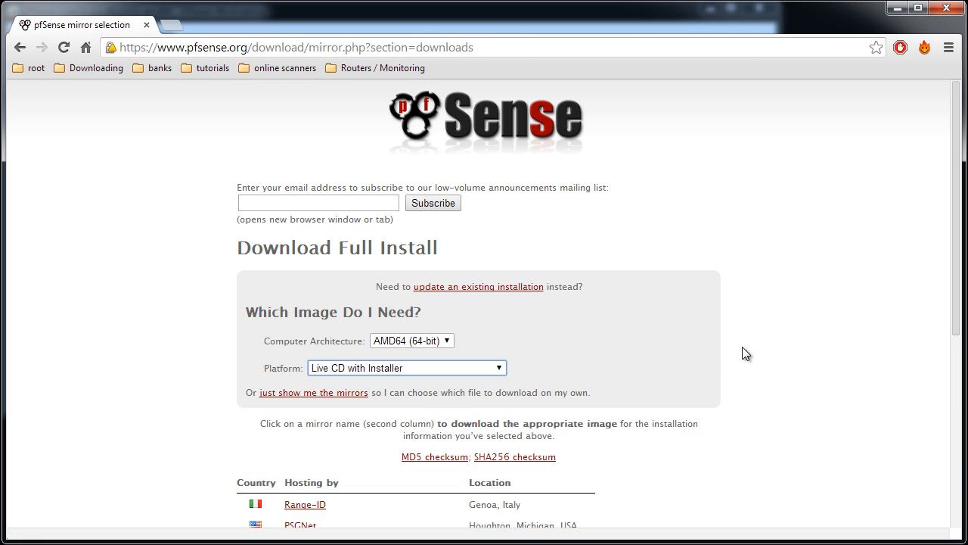
# Try to download the pfSense image from the UK mirror, and return to the mirror list
pyautogui.scroll(-2, 749, 382)
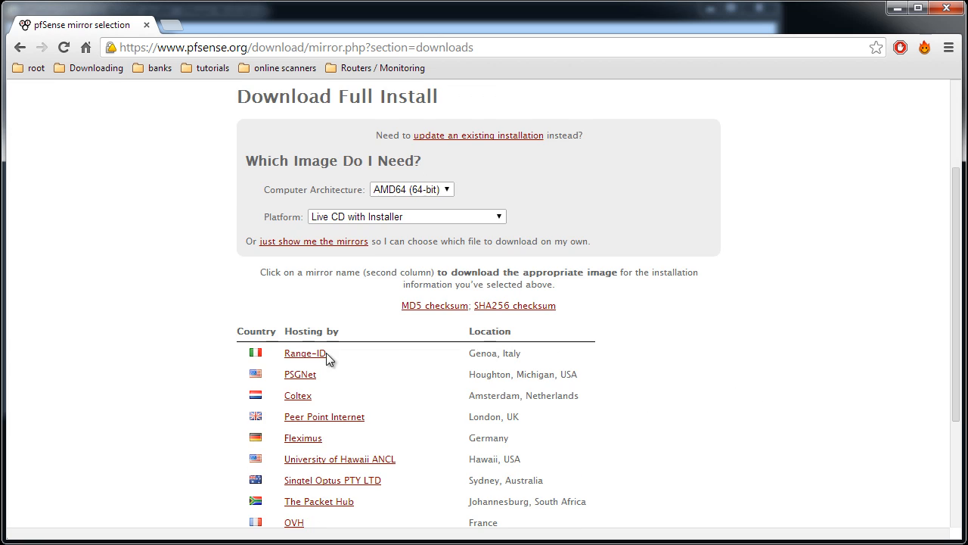
pyautogui.click(326, 352)
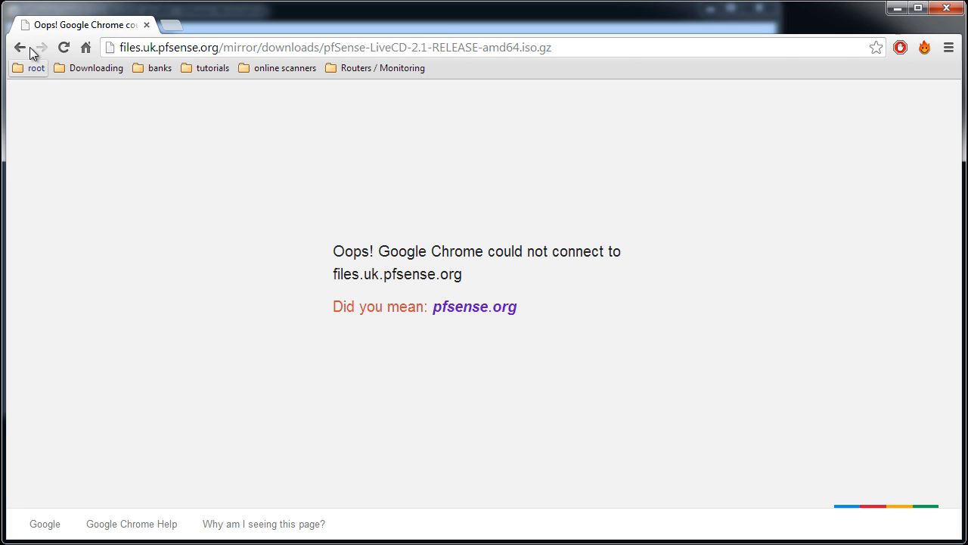
pyautogui.click(30, 47)
pyautogui.scroll(-2, 400, 428)
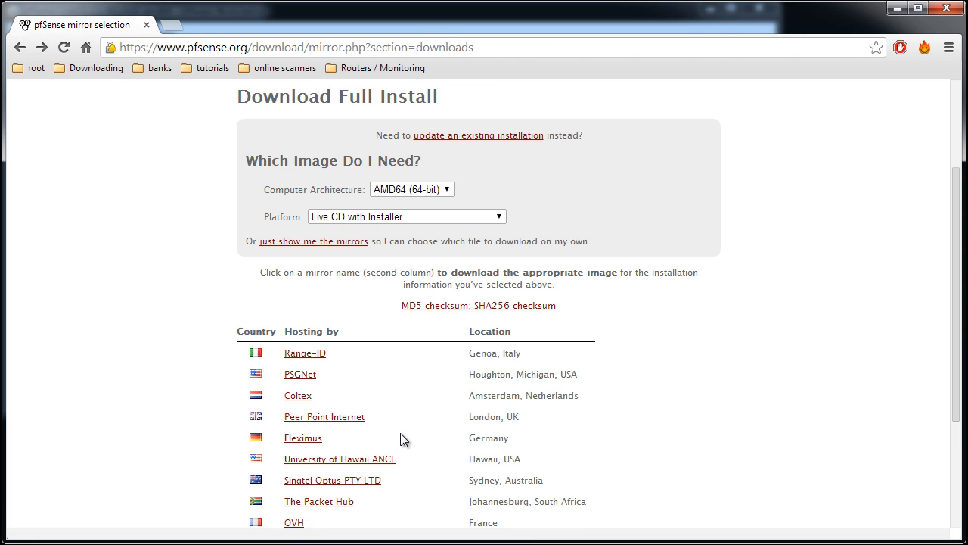
# Download the image from the Fleximus mirror in Germany and save it as pfSense-LiveCD-2.1-RELEASE-amd64.iso.gz
pyautogui.click(309, 437)
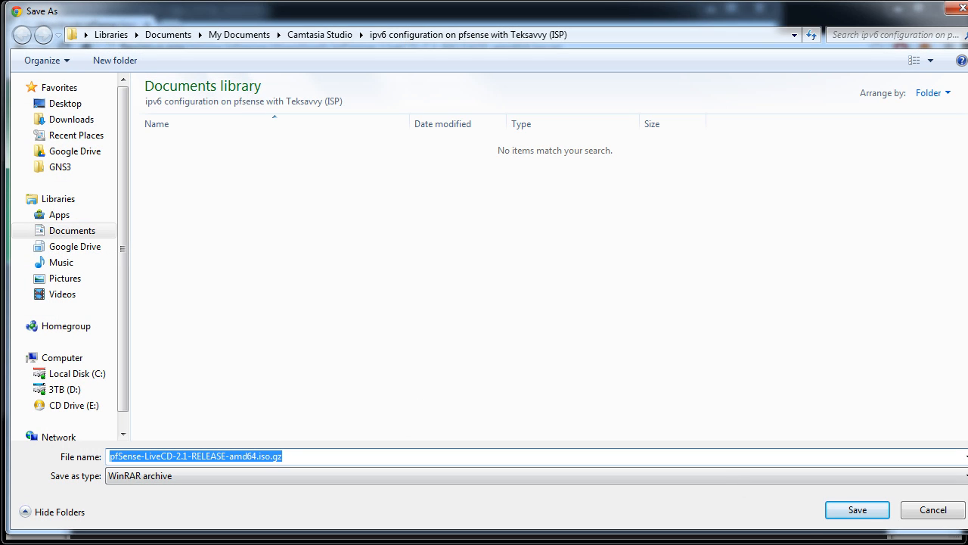
pyautogui.click(304, 456)
pyautogui.moveTo(269, 456); pyautogui.dragTo(285, 456)
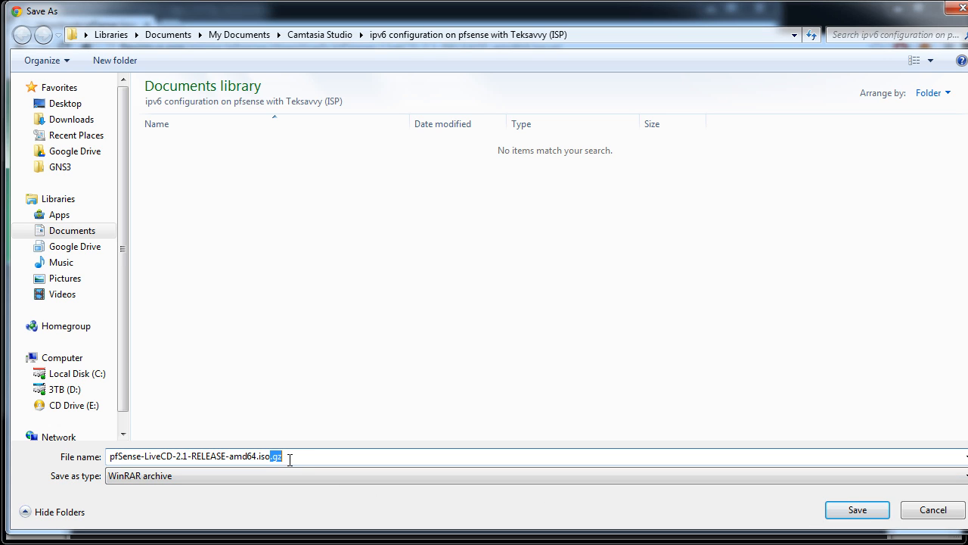
pyautogui.click(844, 512)
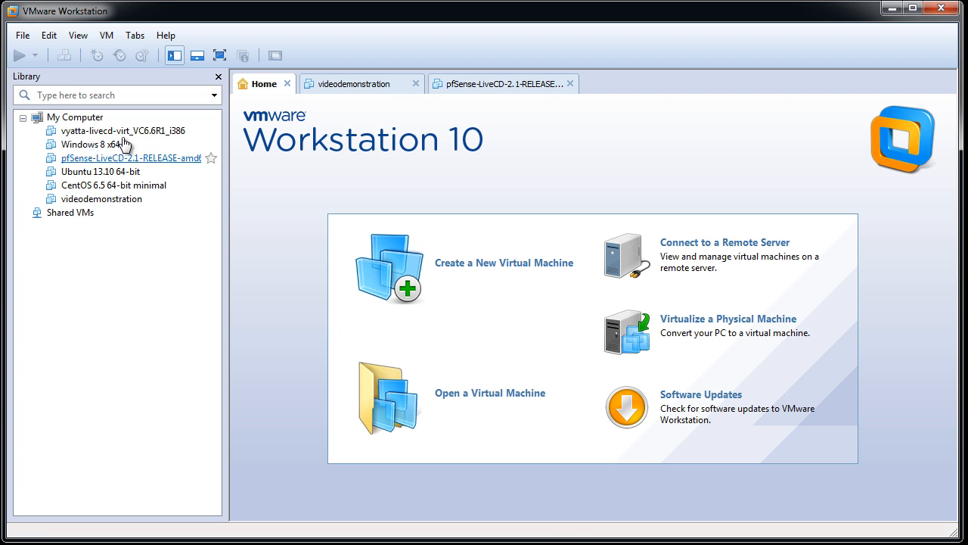
# In VMware Workstation, start a new custom virtual machine with Workstation 10.0 compatibility, leaving the operating system installation for later
pyautogui.click(23, 35)
pyautogui.click(57, 59)
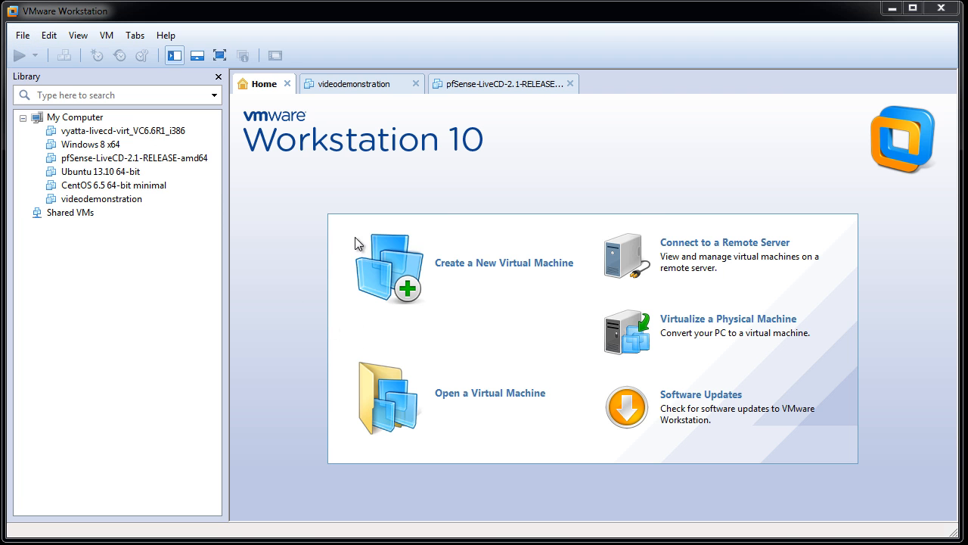
pyautogui.click(549, 405)
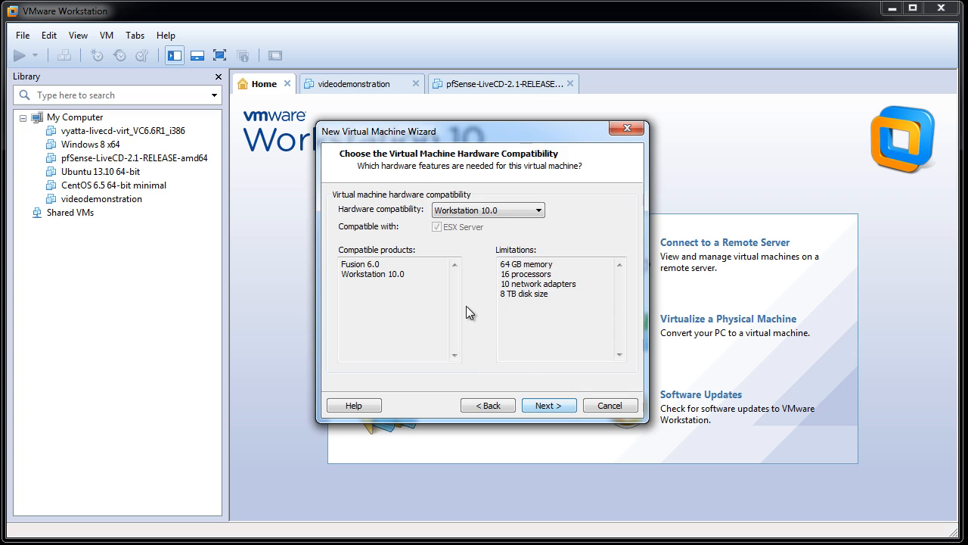
pyautogui.click(547, 407)
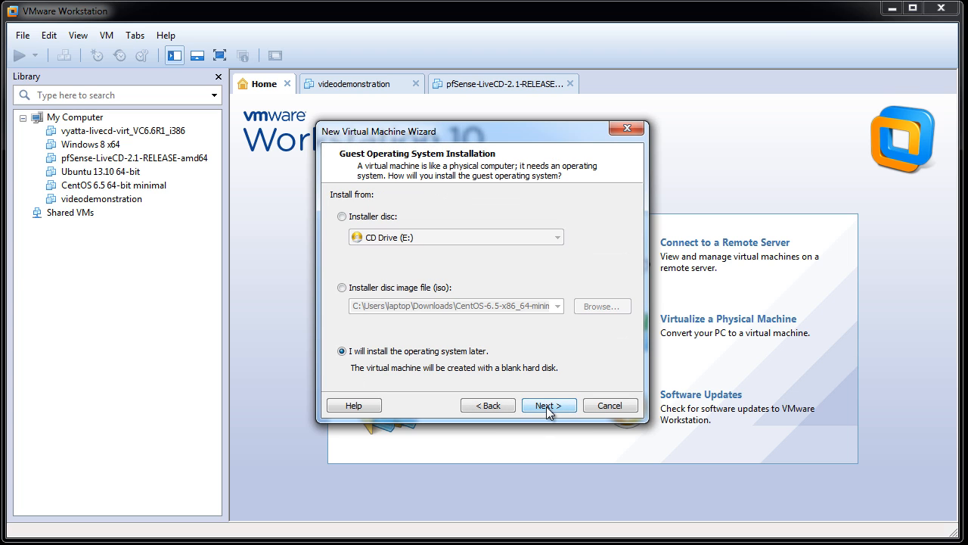
pyautogui.click(549, 407)
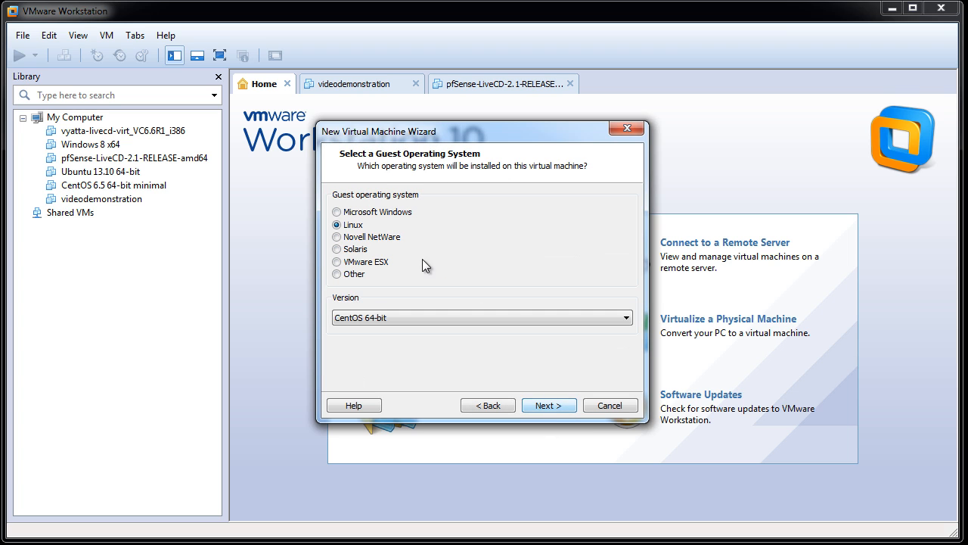
# Set the guest operating system to Other with the FreeBSD 64-bit version
pyautogui.click(352, 274)
pyautogui.click(408, 318)
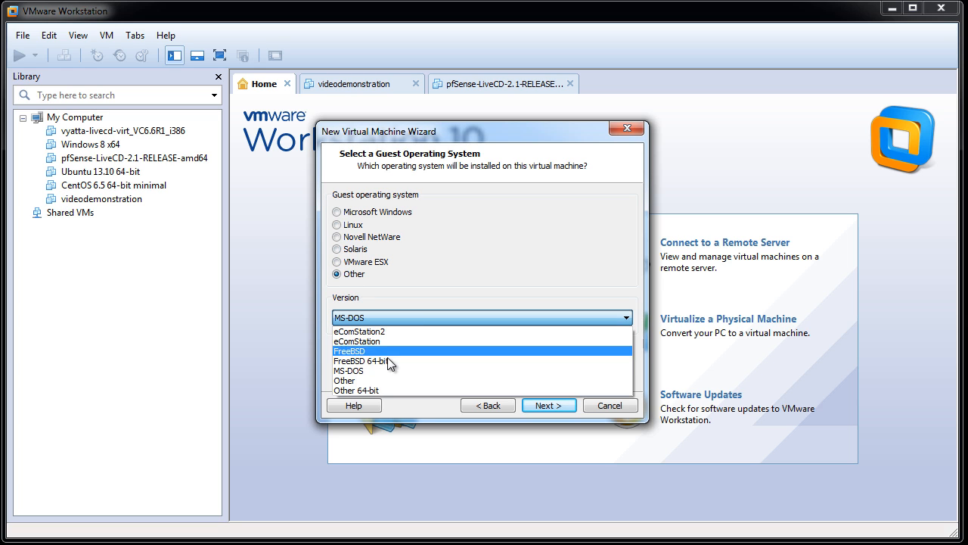
pyautogui.click(409, 361)
pyautogui.click(548, 407)
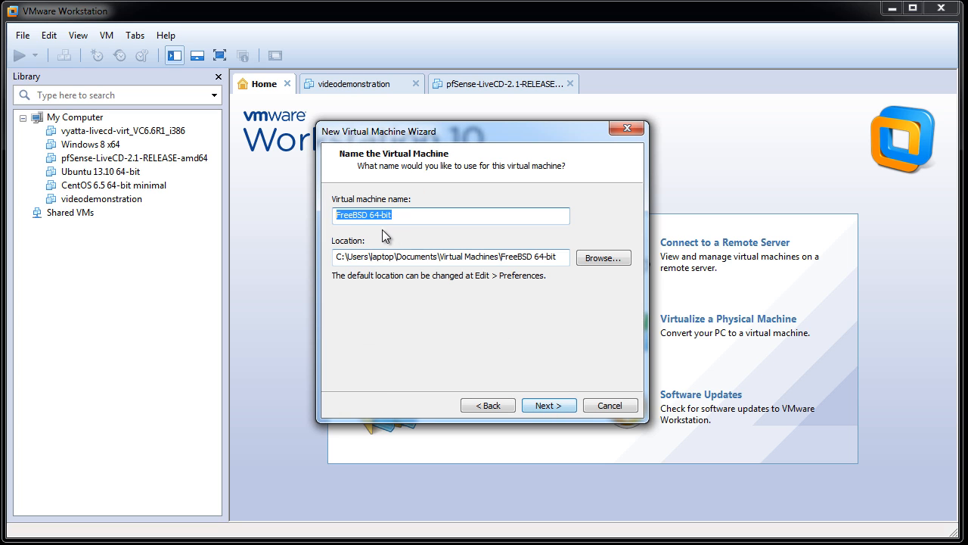
# Name the virtual machine pfSense-FINAL and allocate 768 MB of memory, keeping the default processor settings
pyautogui.write('pfS')
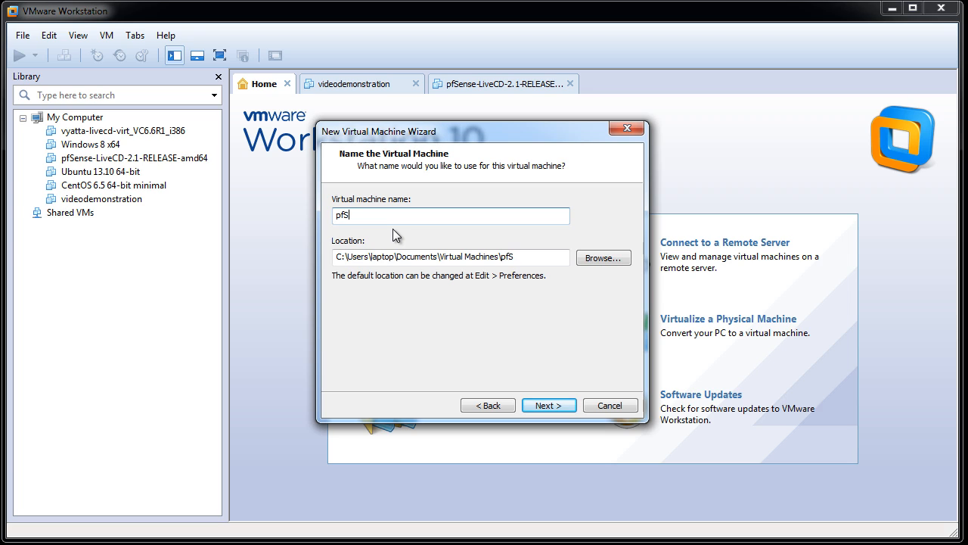
pyautogui.write('ense-FINAL')
pyautogui.click(557, 407)
pyautogui.click(544, 402)
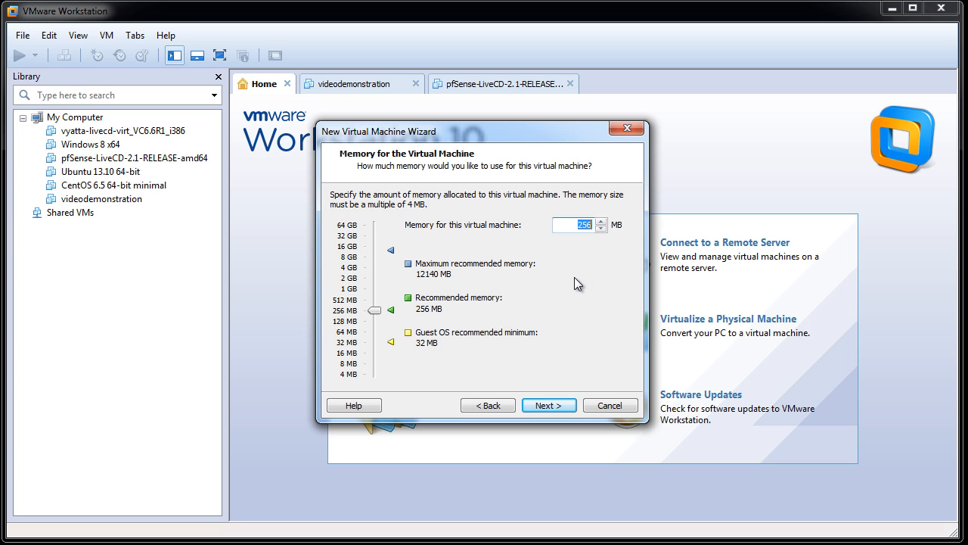
pyautogui.write('768')
pyautogui.click(544, 401)
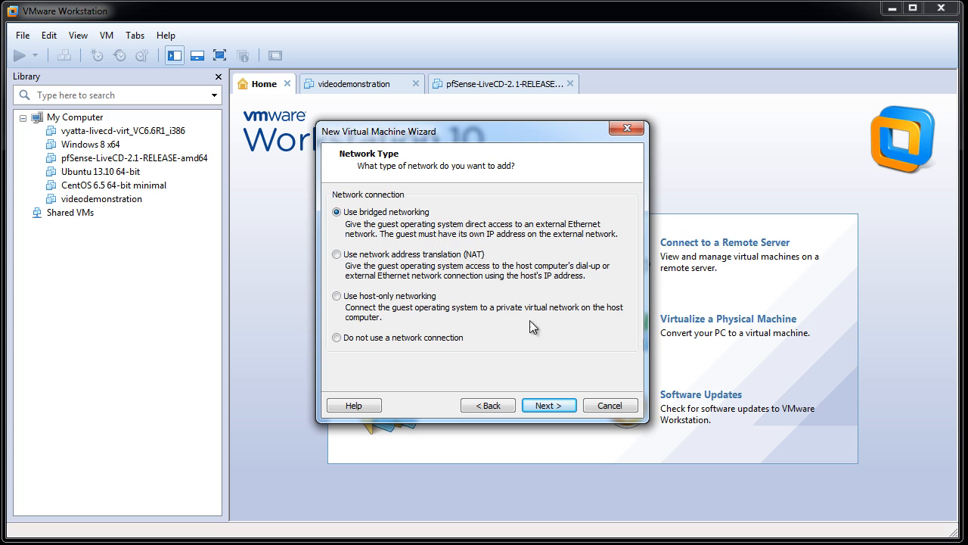
# Keep bridged networking and the recommended LSI Logic controller, and accept the default disk choices up to the disk capacity page
pyautogui.click(548, 405)
pyautogui.click(539, 405)
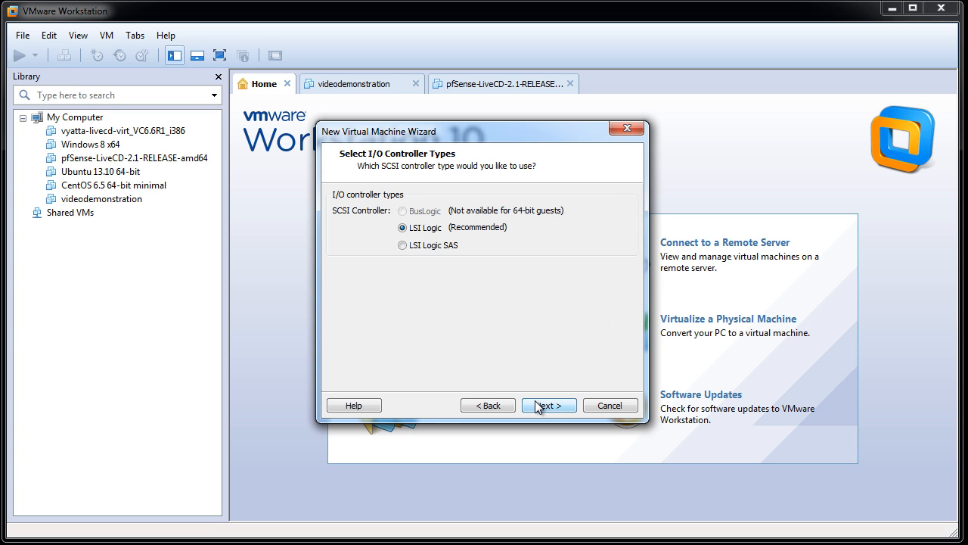
pyautogui.click(538, 406)
pyautogui.click(538, 406)
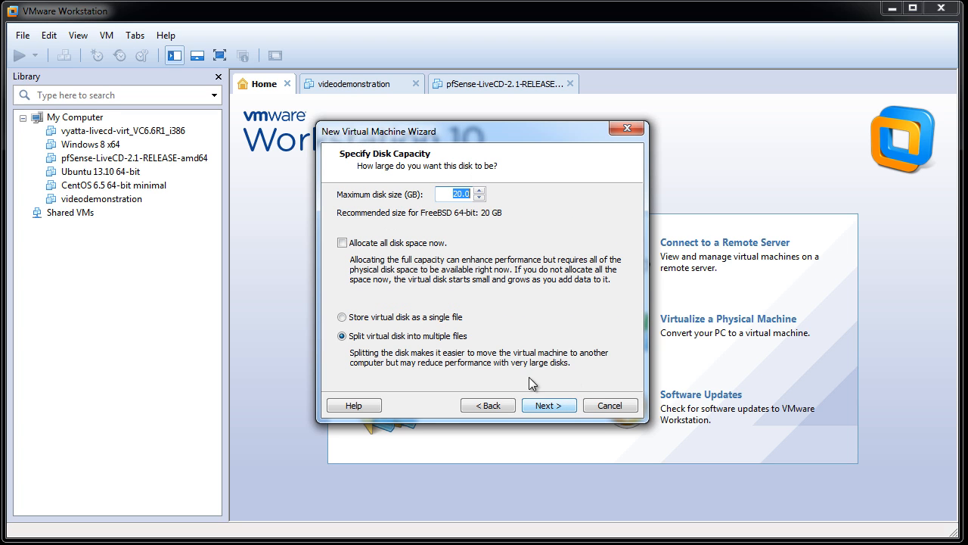
# Set the maximum disk size to 3 GB, split into multiple files, and accept the default disk file
pyautogui.write('3')
pyautogui.click(543, 406)
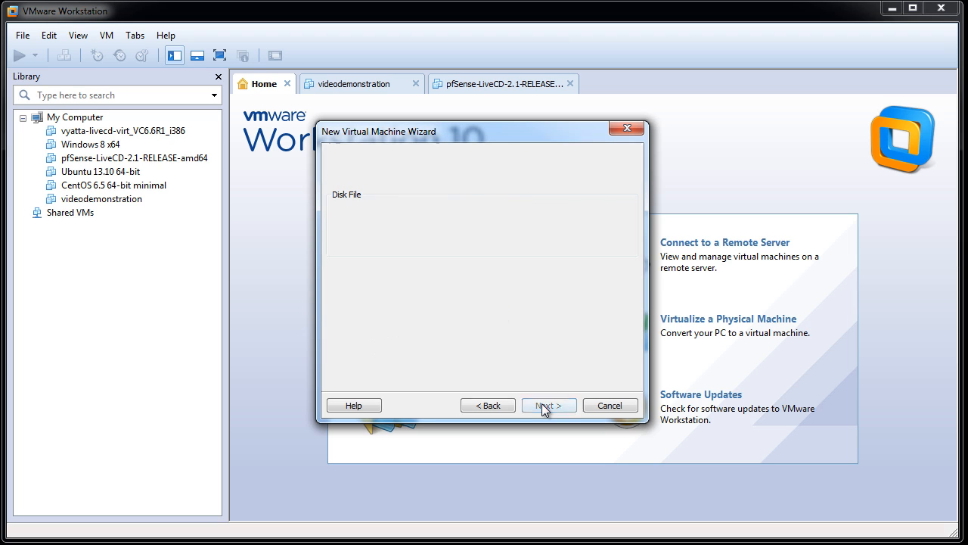
pyautogui.click(543, 406)
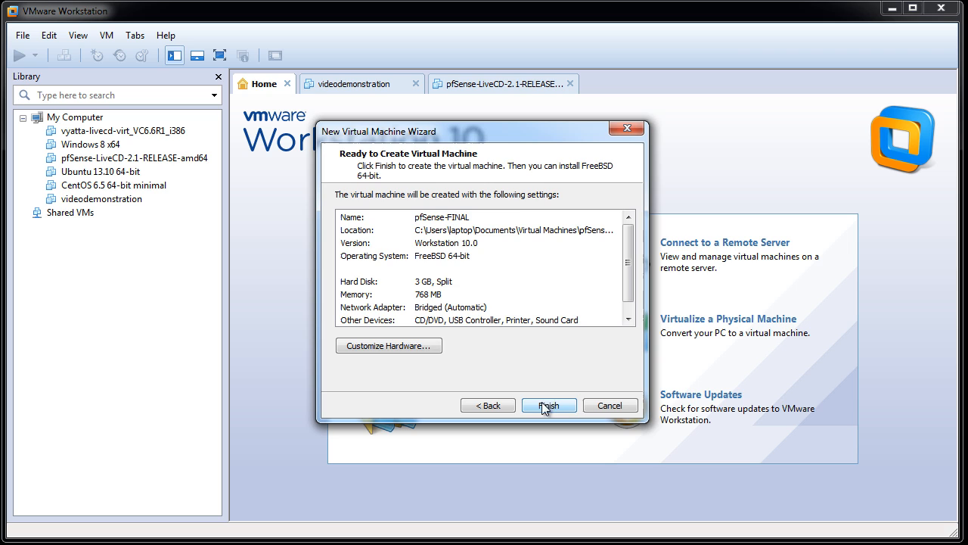
# Customize the virtual machine's hardware and make the CD/DVD drive use an ISO image file
pyautogui.click(417, 348)
pyautogui.click(306, 149)
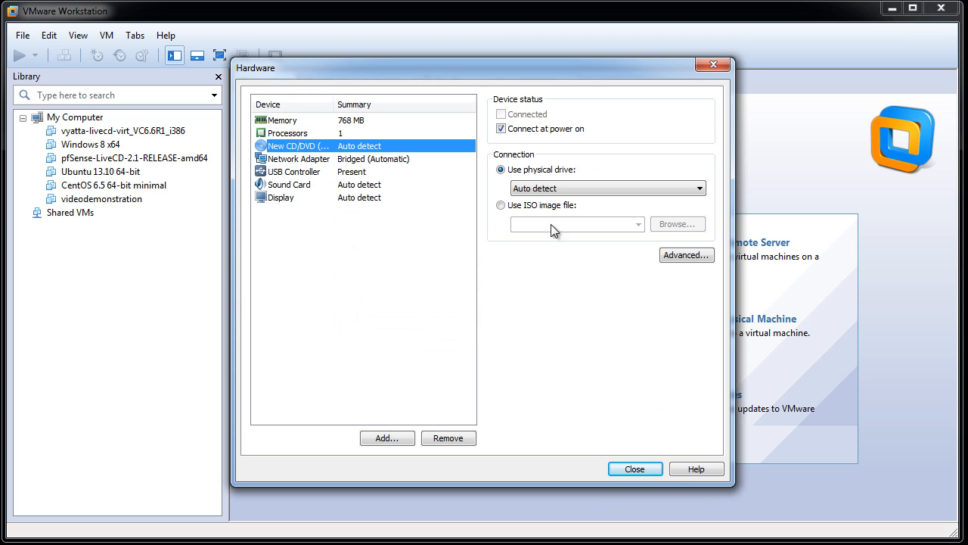
pyautogui.click(502, 205)
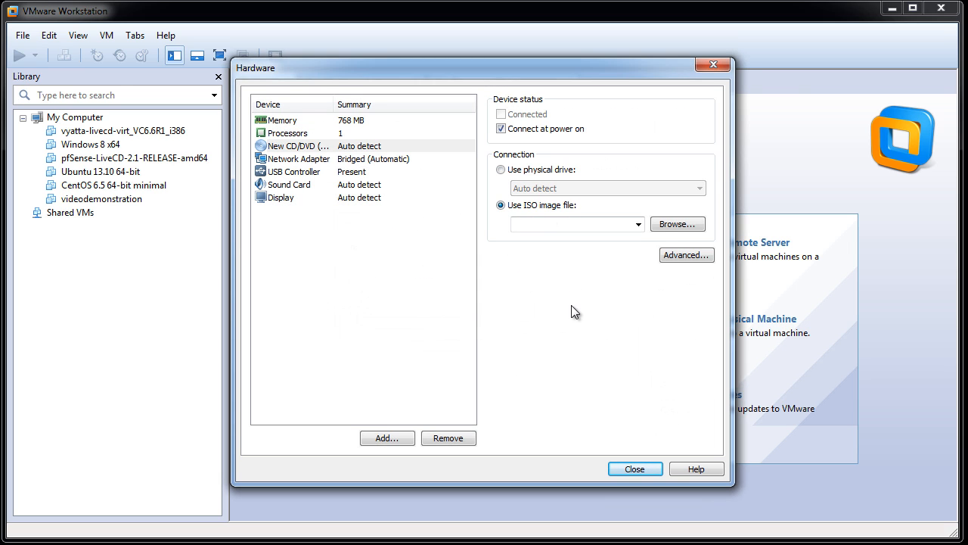
pyautogui.click(675, 224)
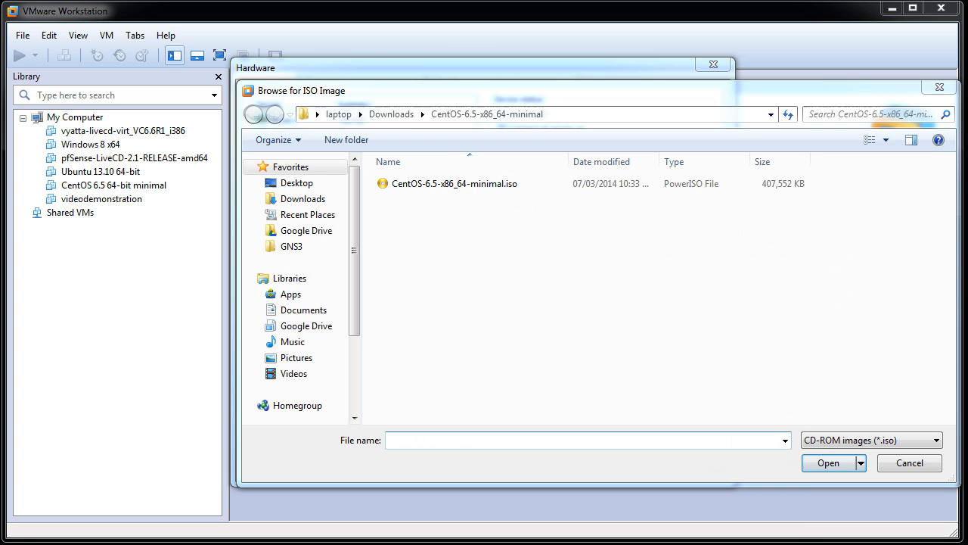
pyautogui.click(392, 115)
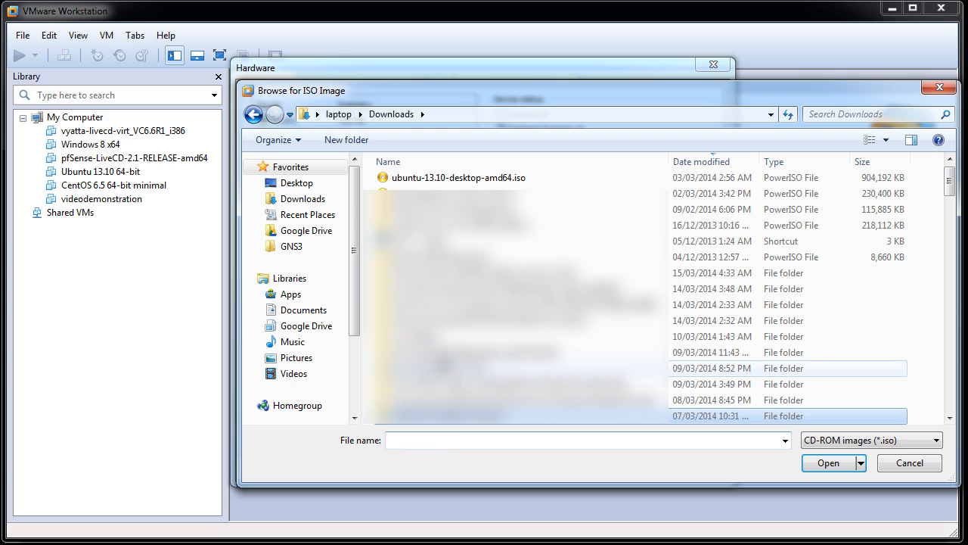
pyautogui.click(442, 257)
pyautogui.scroll(-5, 515, 295)
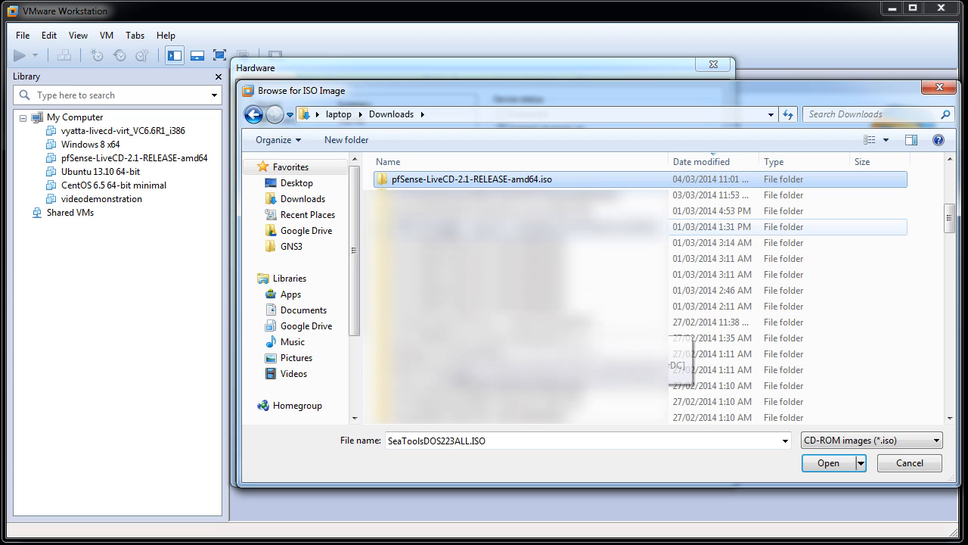
pyautogui.doubleClick(445, 181)
pyautogui.click(468, 183)
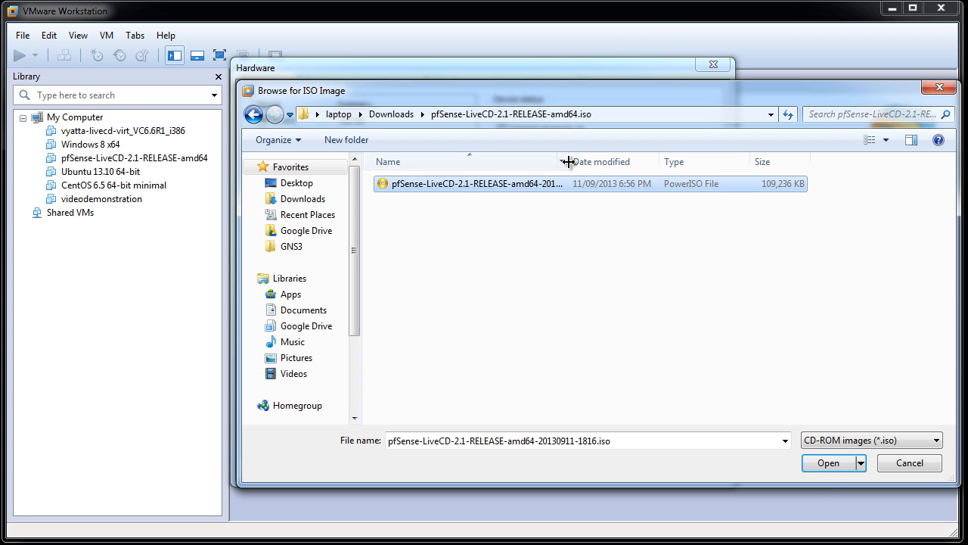
pyautogui.moveTo(569, 161); pyautogui.dragTo(658, 179)
pyautogui.click(831, 463)
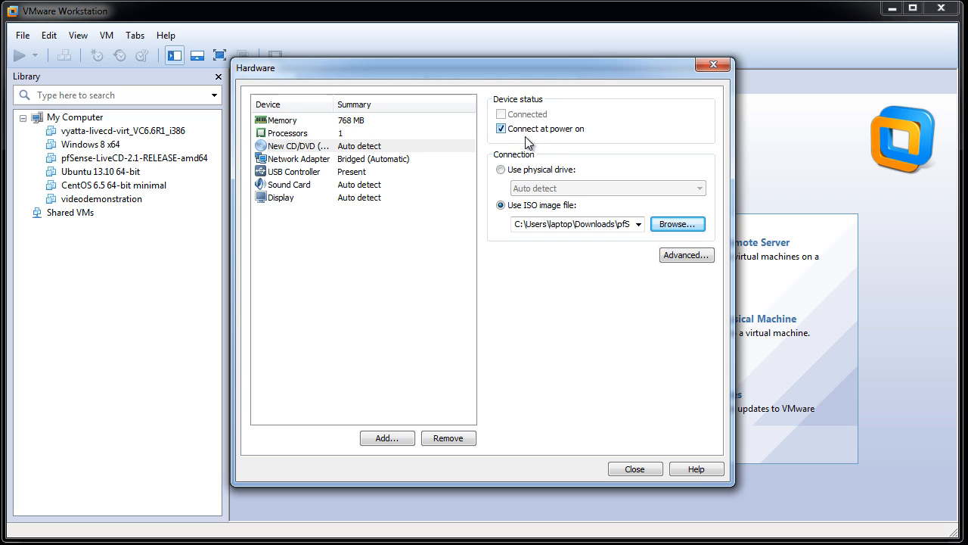
# Connect the network adapter to the custom virtual network VMnet0 (Bridged)
pyautogui.click(364, 161)
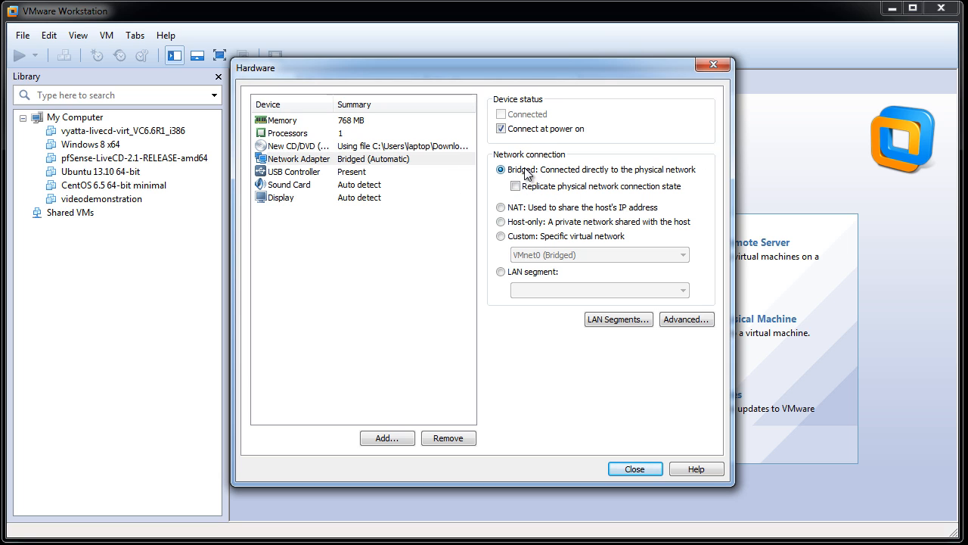
pyautogui.click(500, 236)
pyautogui.click(558, 258)
pyautogui.click(557, 258)
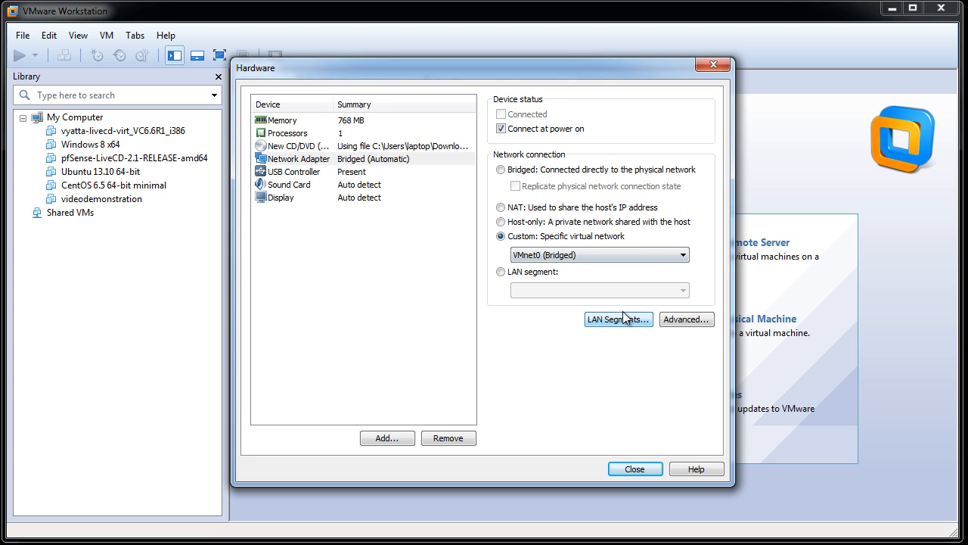
# Generate a MAC address in the network adapter's advanced settings and copy it to the clipboard
pyautogui.click(693, 319)
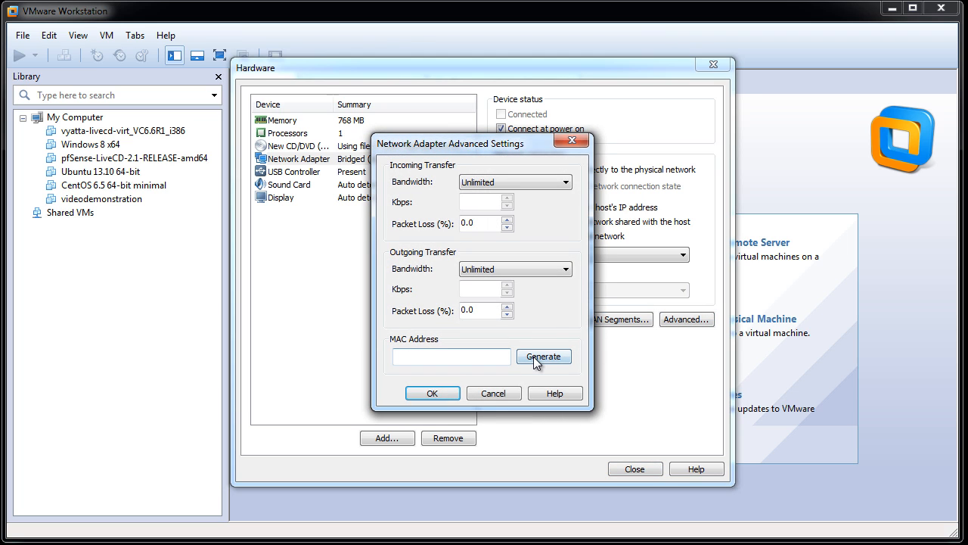
pyautogui.click(534, 357)
pyautogui.moveTo(493, 361); pyautogui.dragTo(360, 351)
pyautogui.rightClick(444, 358)
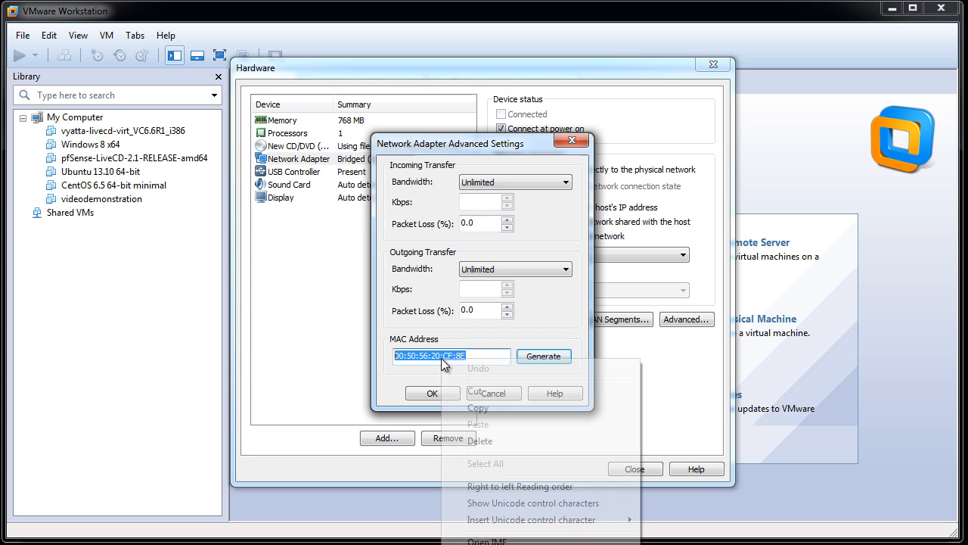
pyautogui.click(479, 408)
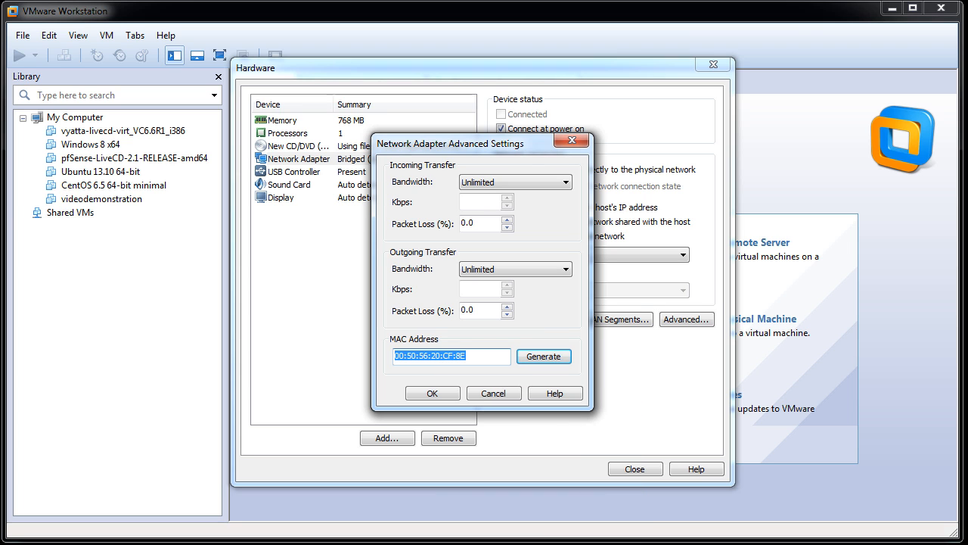
# Note "LAN VMnet0 has mac 00:50:56:20:CF:8E" in Notepad, pasting the copied address, and accept the adapter's advanced settings in VMware Workstation
pyautogui.moveTo(830, 541); pyautogui.dragTo(692, 35)
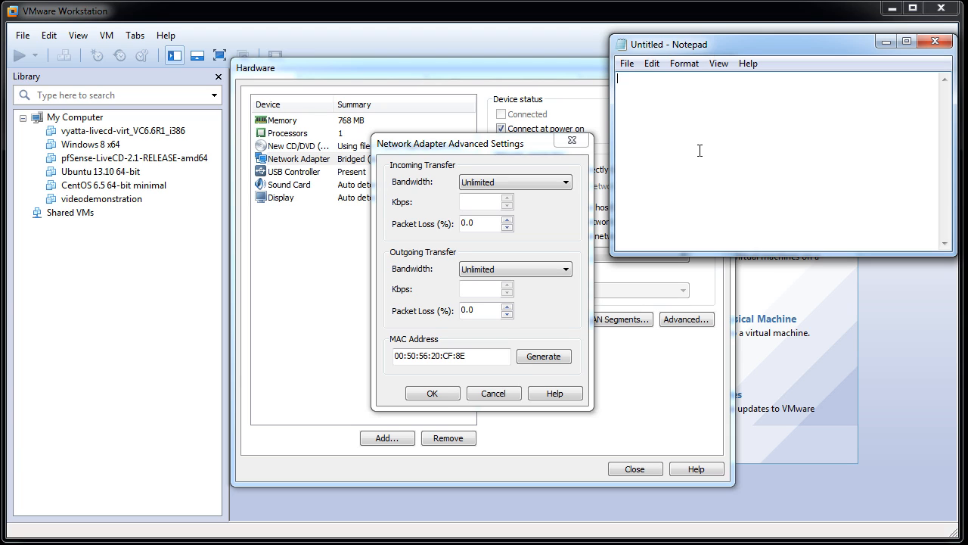
pyautogui.write('VMnet0 has')
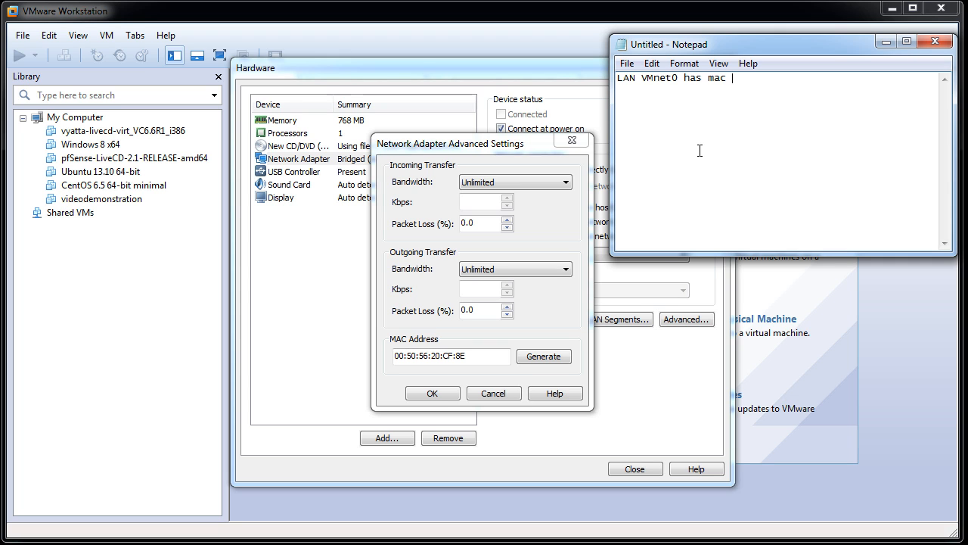
pyautogui.write(' mac')
pyautogui.hotkey('ctrl', 'v')
pyautogui.click(430, 392)
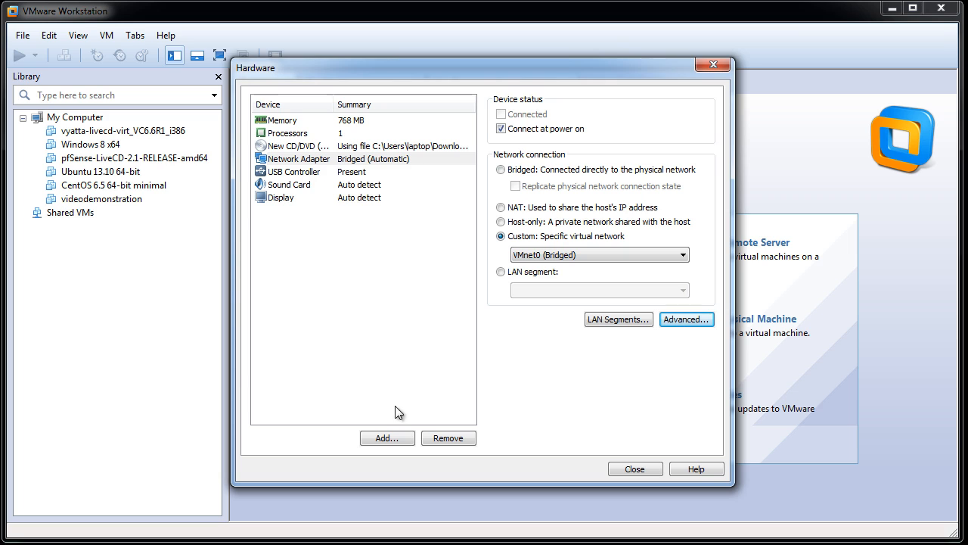
# Remove the USB controller and the sound card from the virtual machine's hardware
pyautogui.click(292, 177)
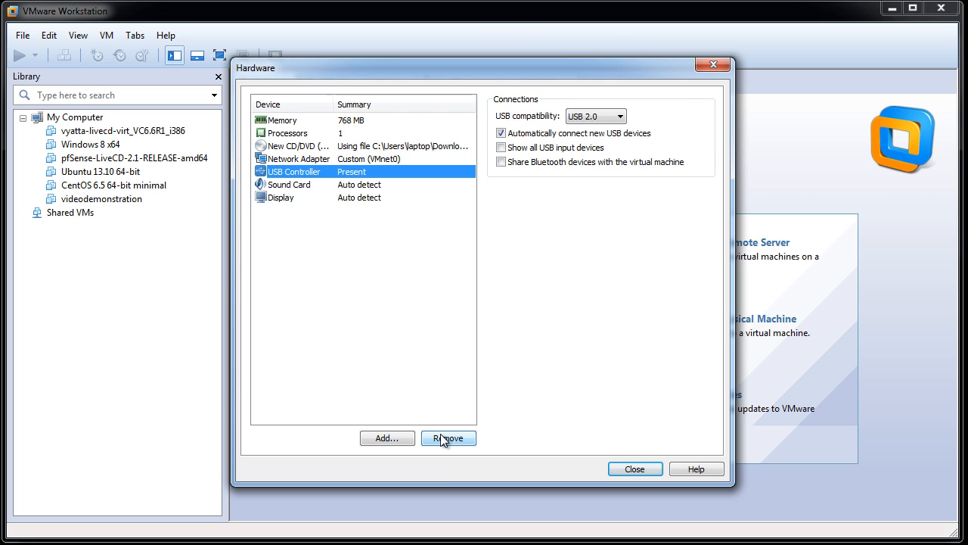
pyautogui.click(447, 439)
pyautogui.click(302, 173)
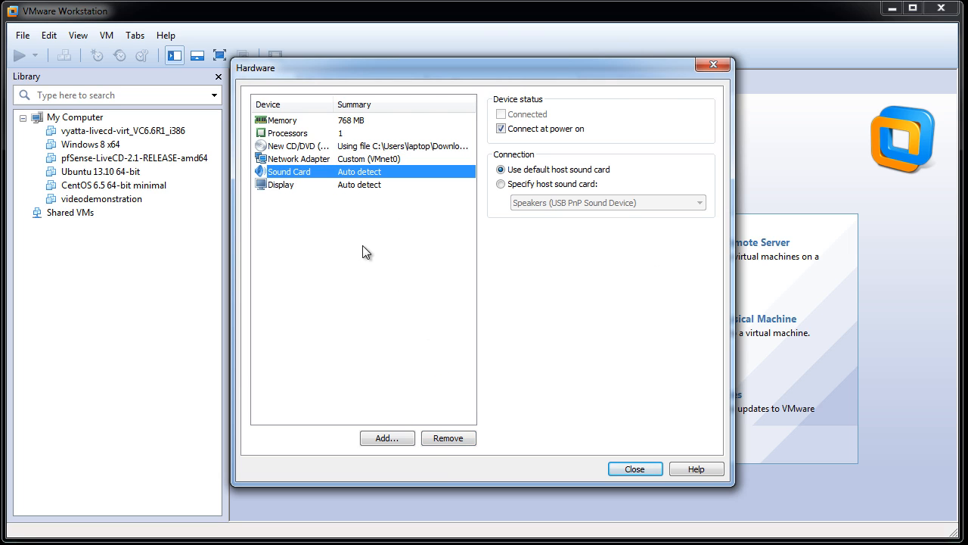
pyautogui.click(459, 438)
# Add a second network adapter and connect it to the custom virtual network VMnet1 (Bridged)
pyautogui.click(386, 439)
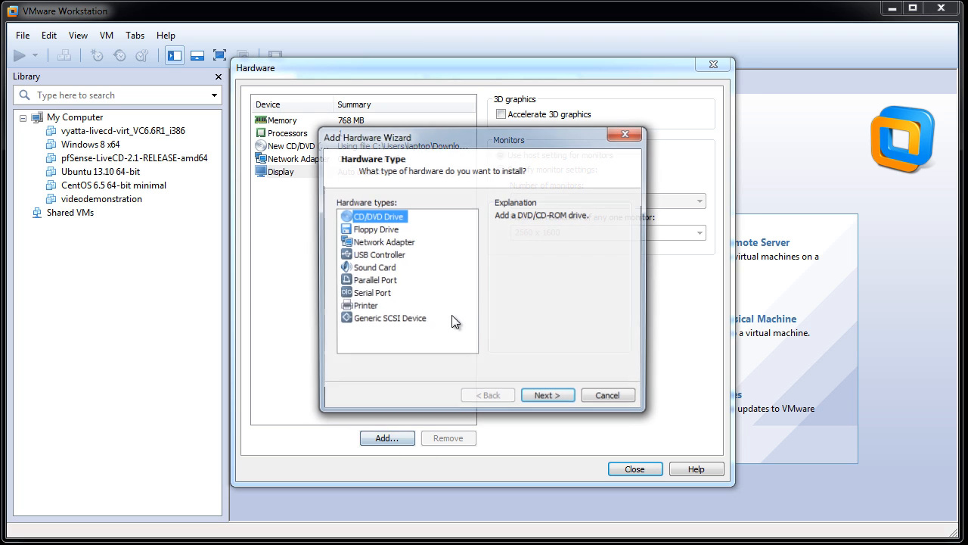
pyautogui.click(384, 242)
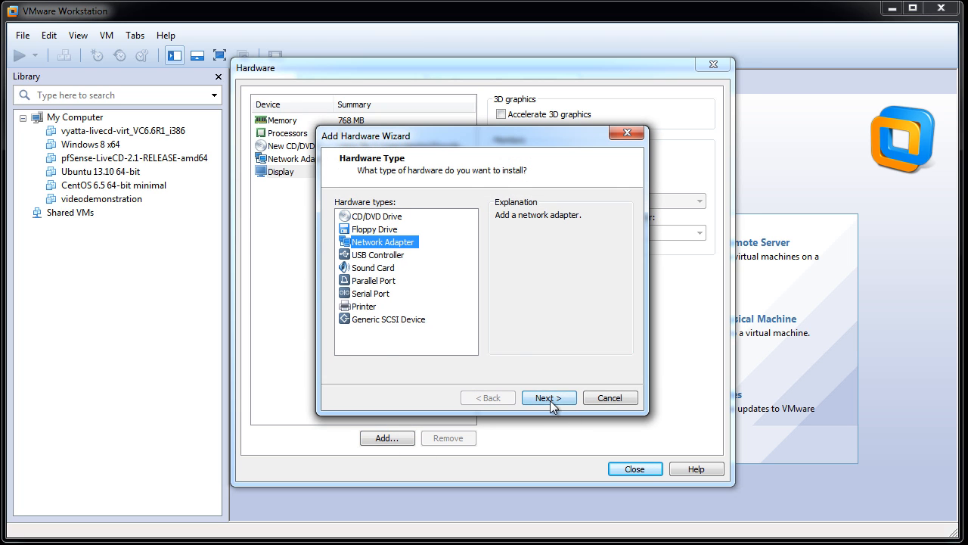
pyautogui.click(551, 399)
pyautogui.click(375, 216)
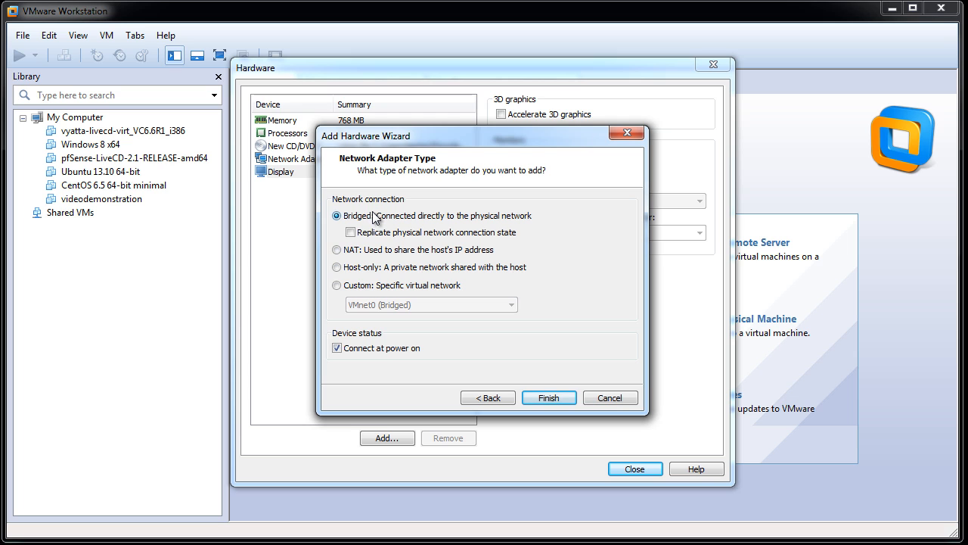
pyautogui.click(549, 398)
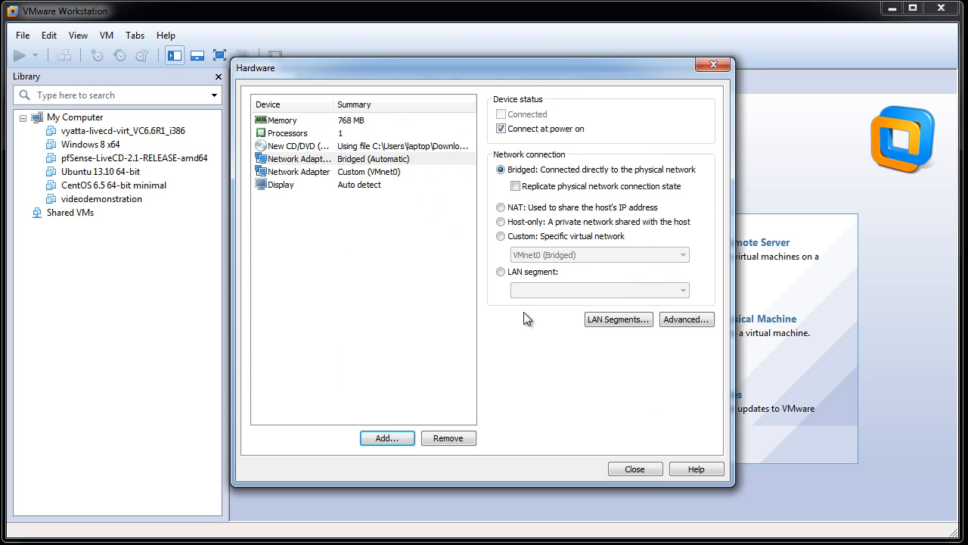
pyautogui.click(500, 236)
pyautogui.click(560, 255)
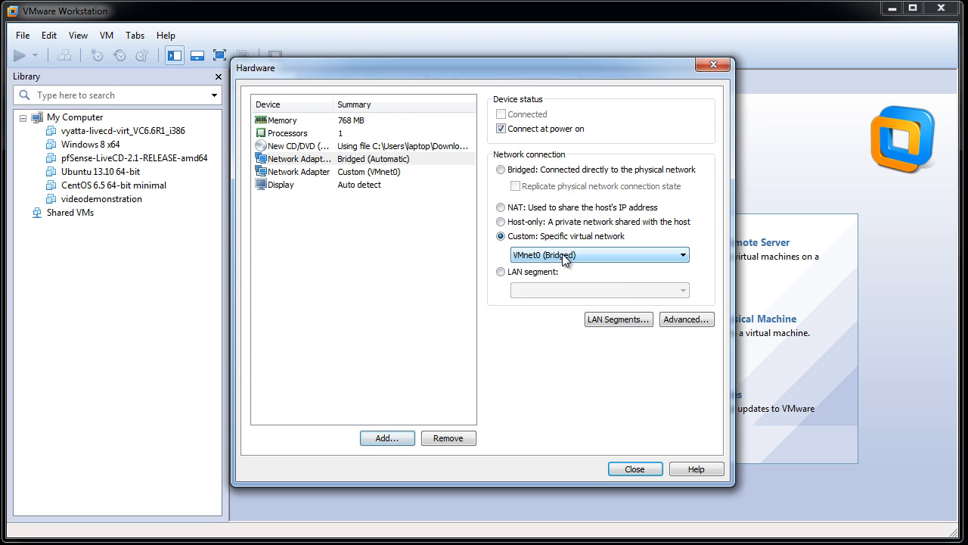
pyautogui.click(560, 279)
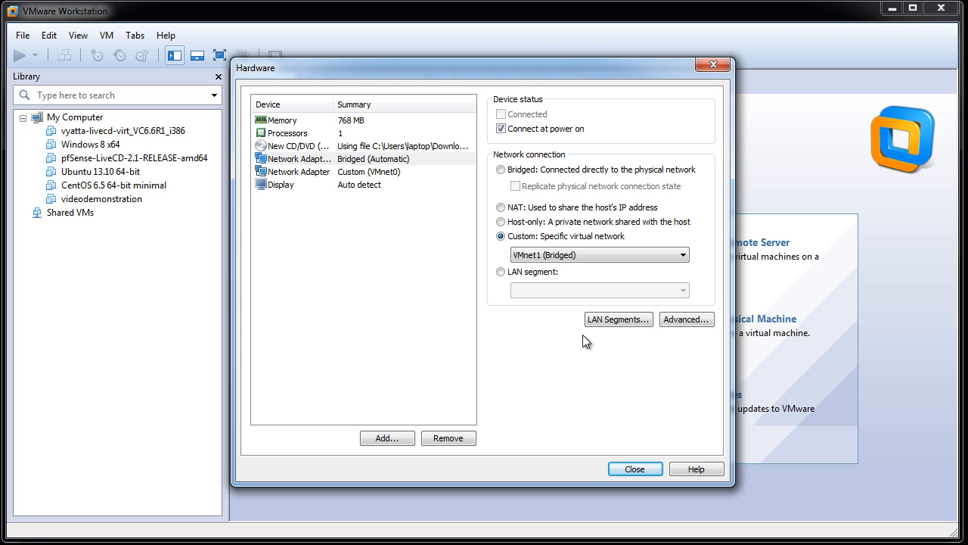
# Generate a MAC address for the second network adapter, copy it to the clipboard and accept the advanced settings
pyautogui.click(681, 319)
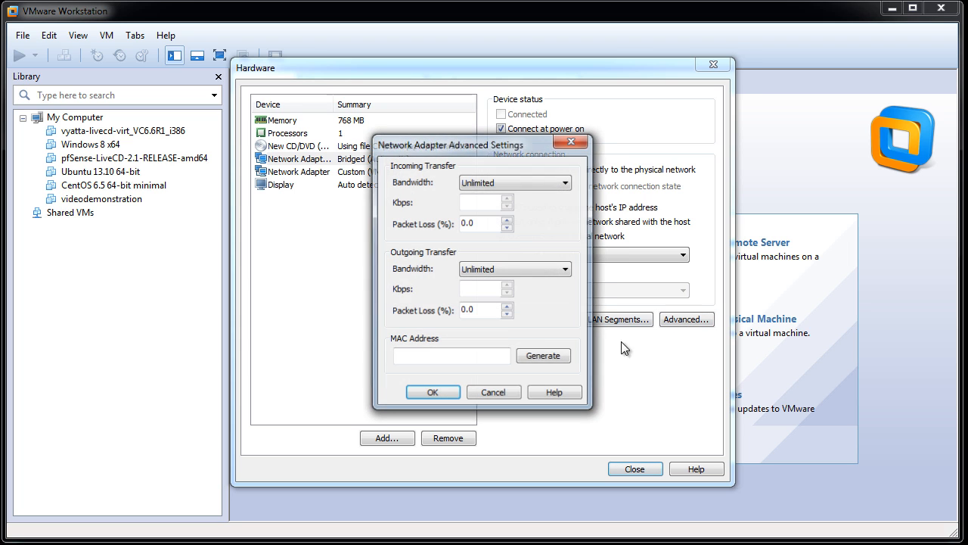
pyautogui.click(543, 357)
pyautogui.doubleClick(410, 357)
pyautogui.rightClick(421, 359)
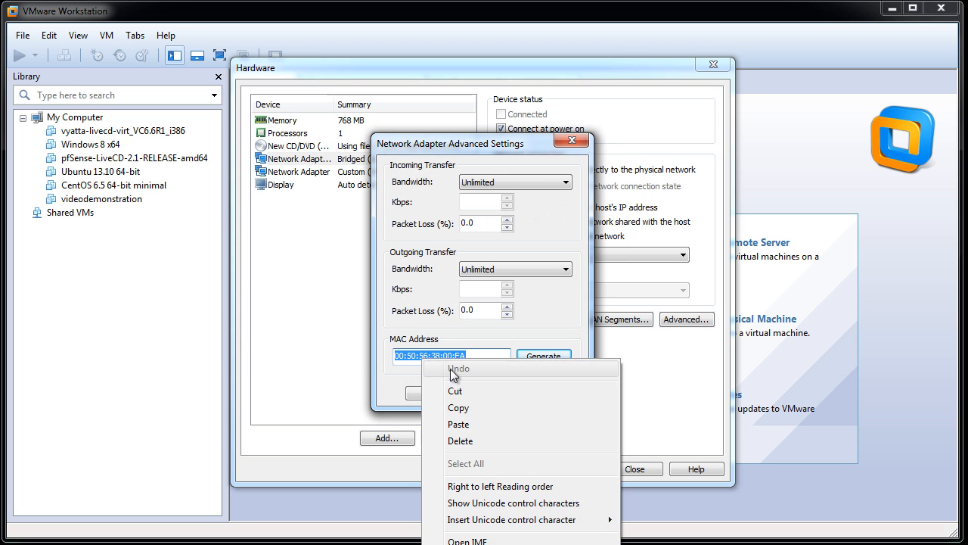
pyautogui.click(458, 407)
pyautogui.click(432, 394)
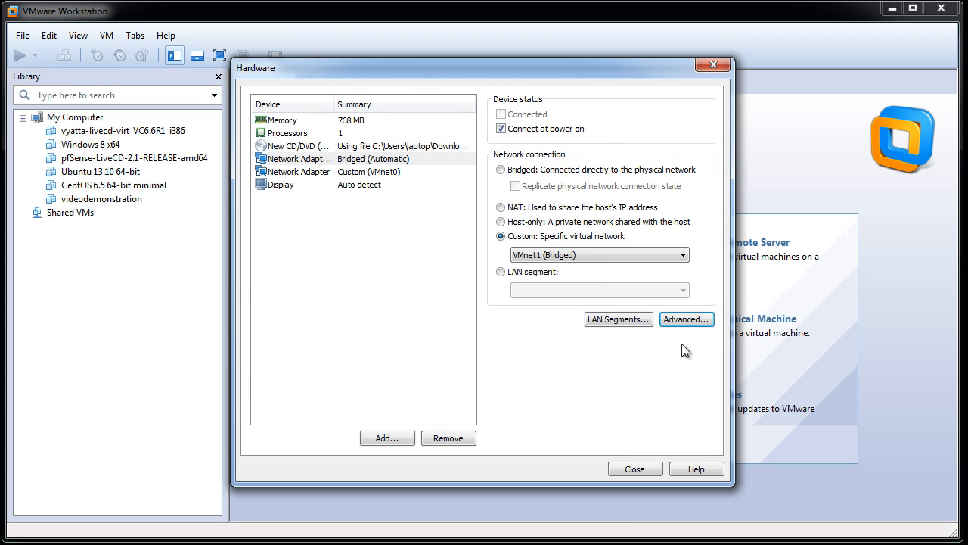
# Switch to Notepad and add the line "WAN VMnet1 has mac 00:50:56:38:00:EA" below the LAN note, pasting the copied address
pyautogui.hotkey('alt', 'Tab')
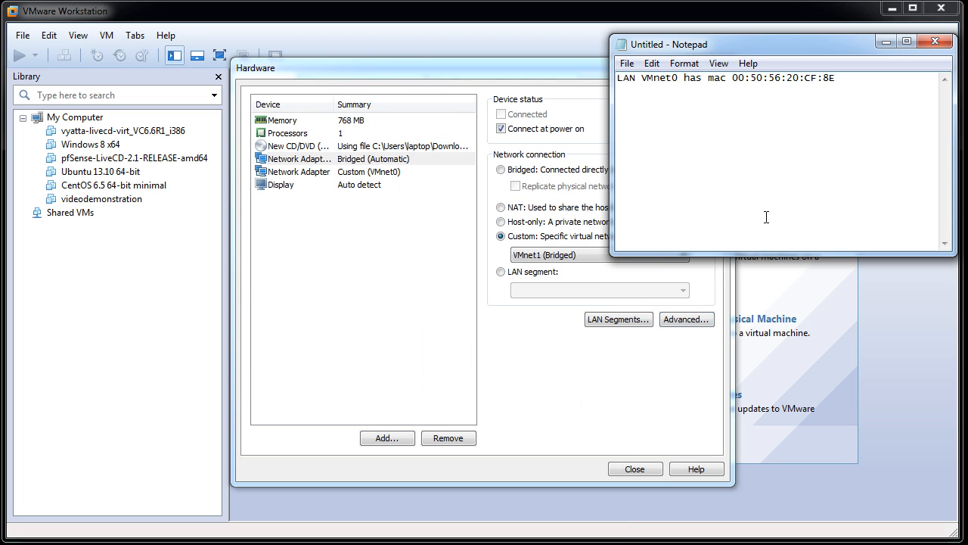
pyautogui.press('Return')
pyautogui.press('Return')
pyautogui.hotkey('ctrl', 'v')
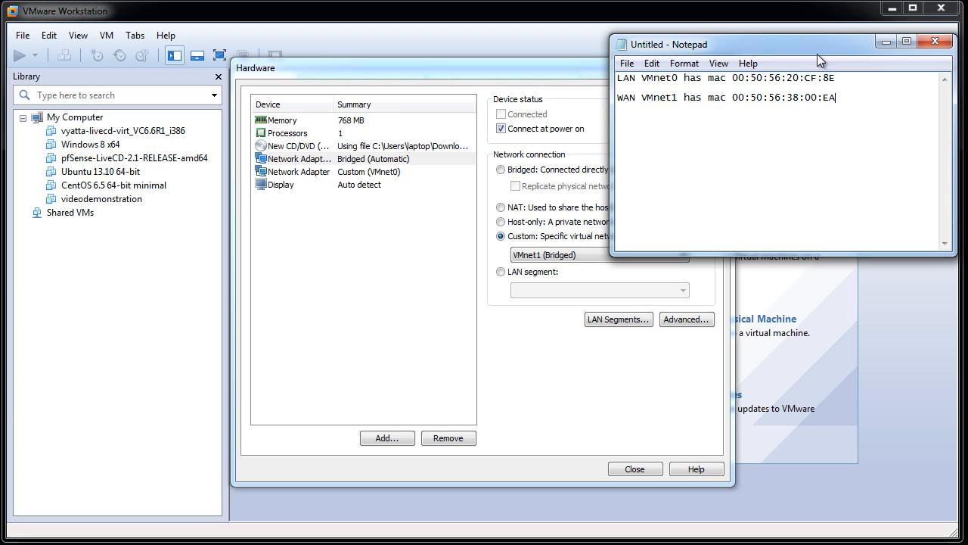
# Return to VMware Workstation, close the hardware settings and finish creating the pfSense-FINAL virtual machine
pyautogui.click(532, 77)
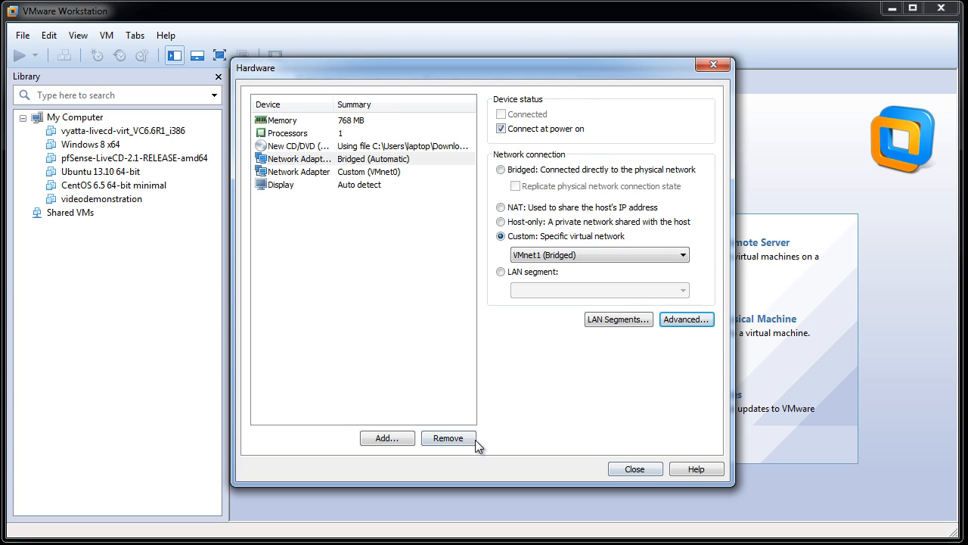
pyautogui.click(325, 185)
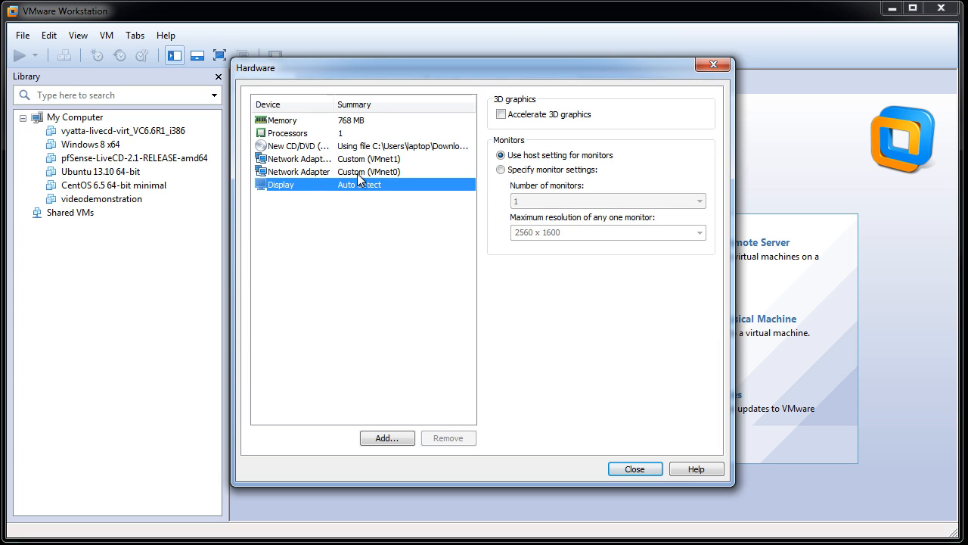
pyautogui.click(625, 470)
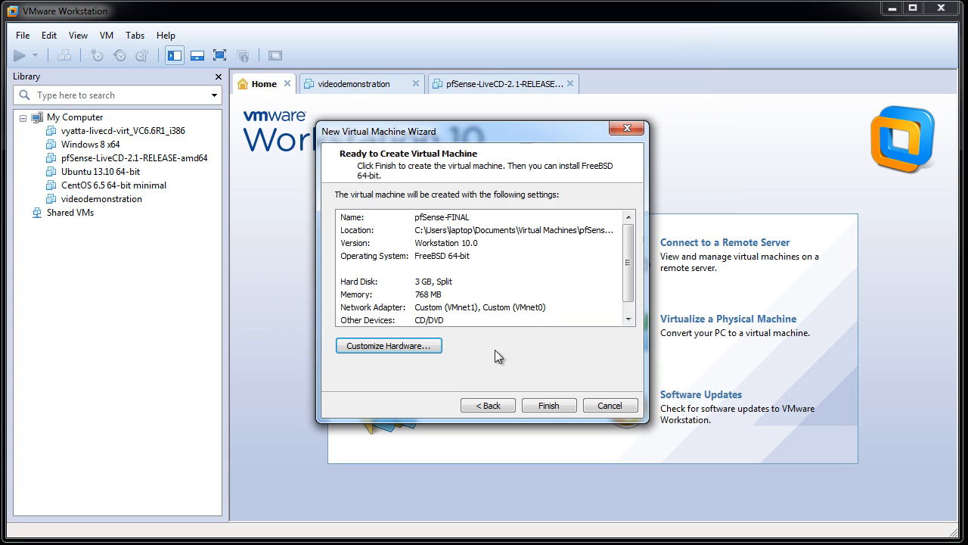
pyautogui.click(556, 404)
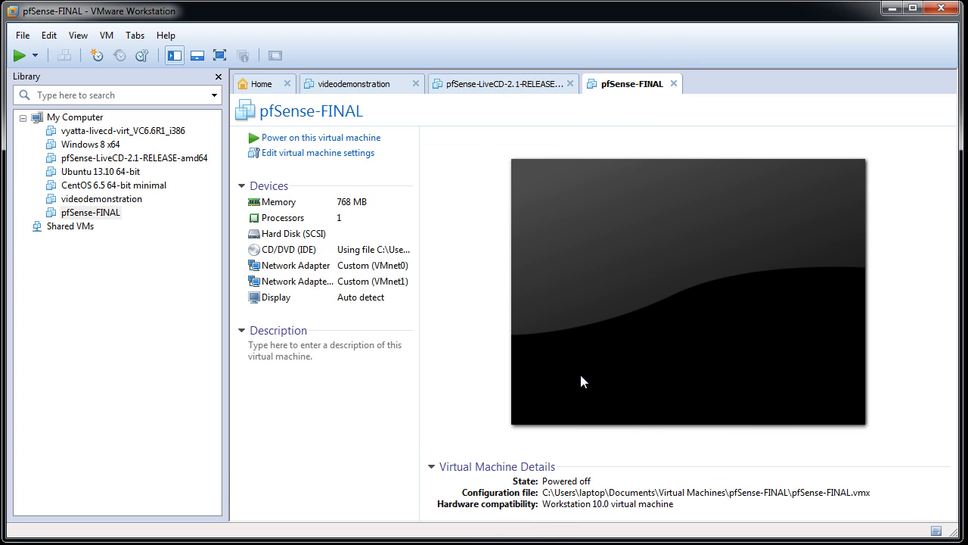
# Power on the pfSense-FINAL virtual machine and boot pfSense with the default option
pyautogui.click(295, 138)
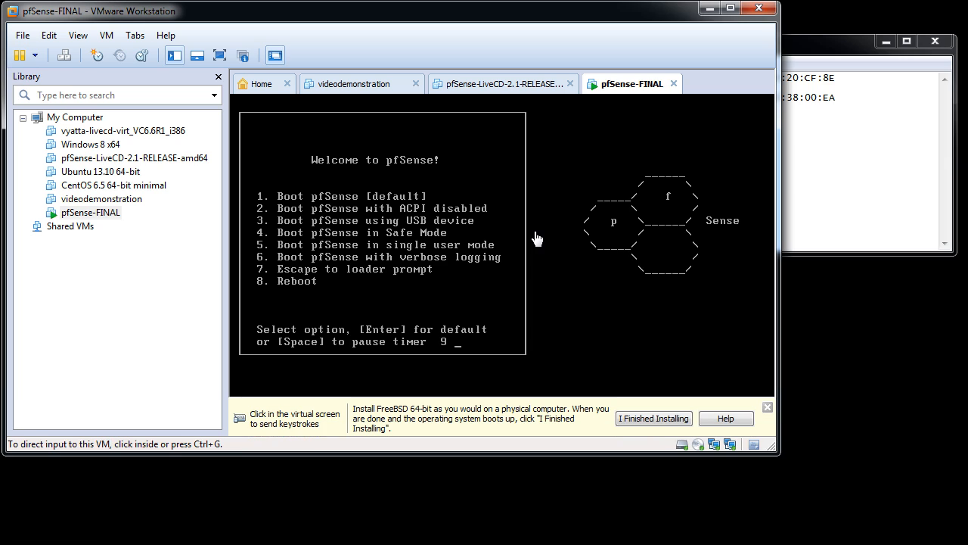
pyautogui.click(537, 238)
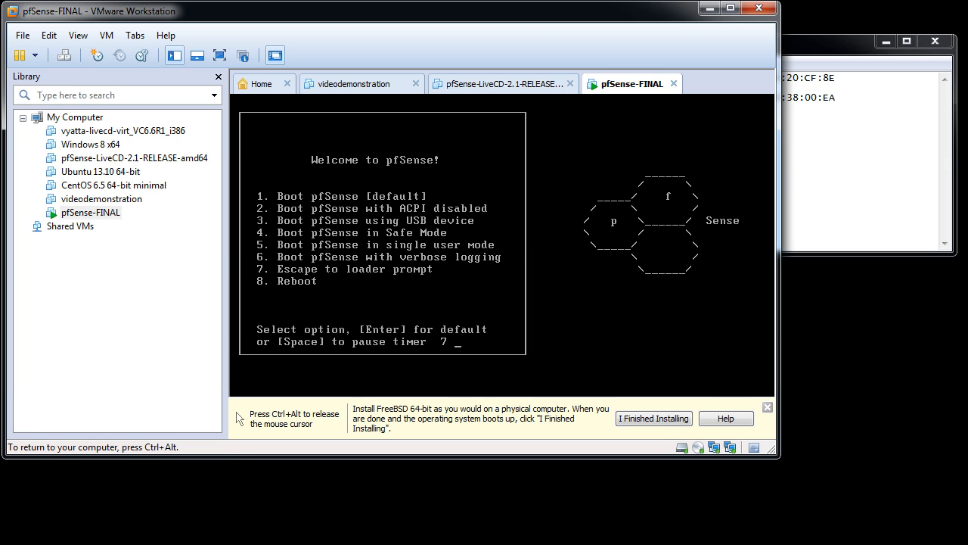
pyautogui.press('Return')
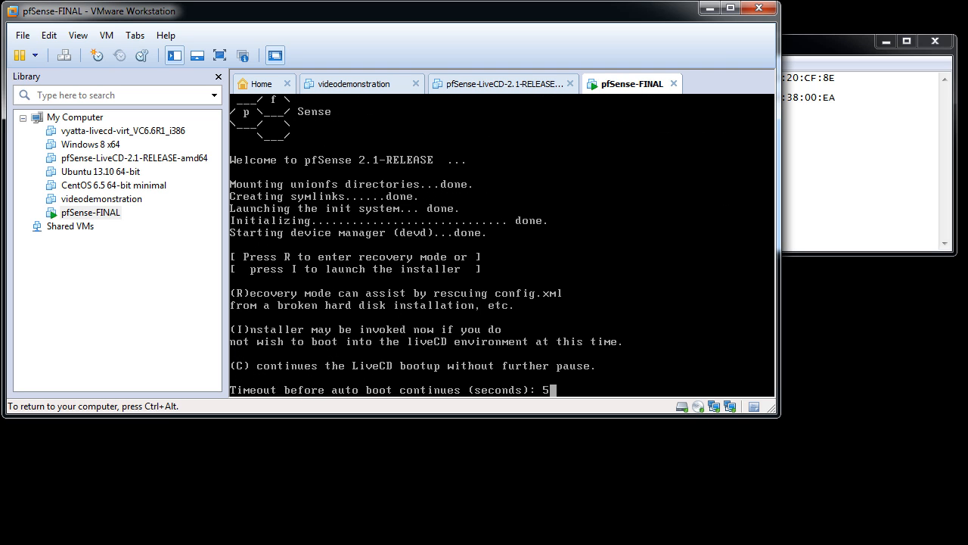
# Launch the pfSense installer from the LiveCD boot prompt and accept the default console settings
pyautogui.hotkey('ctrl', 'alt')
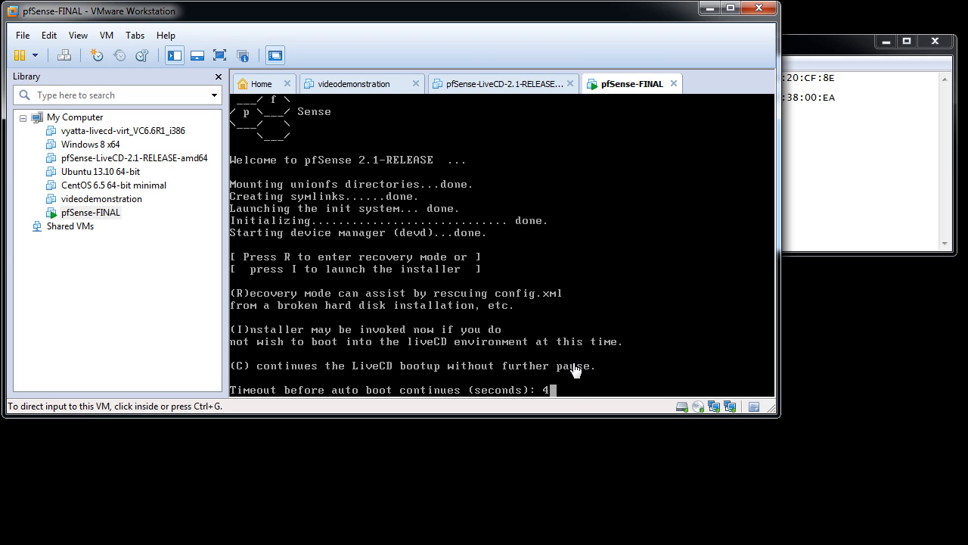
pyautogui.click(524, 300)
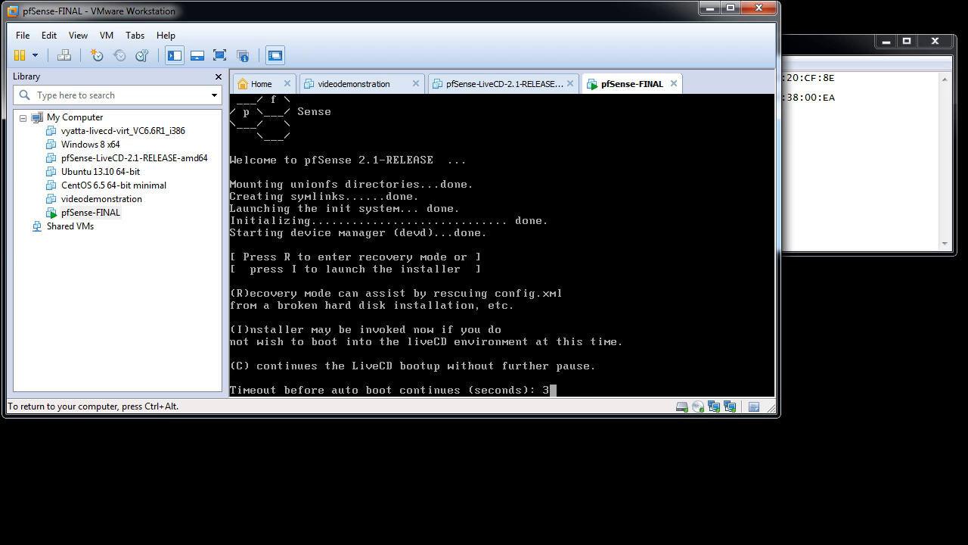
pyautogui.press('i')
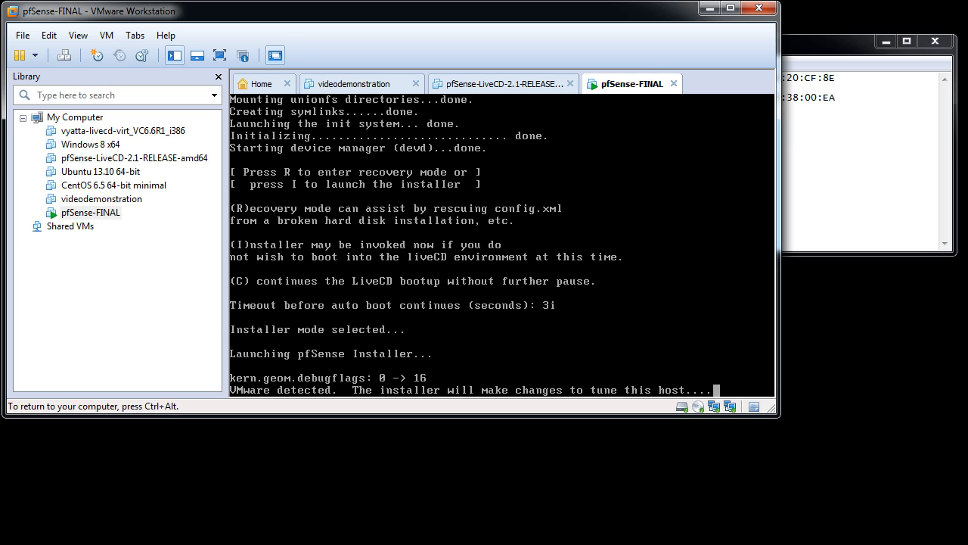
pyautogui.press('Down')
pyautogui.press('Down')
pyautogui.press('Down')
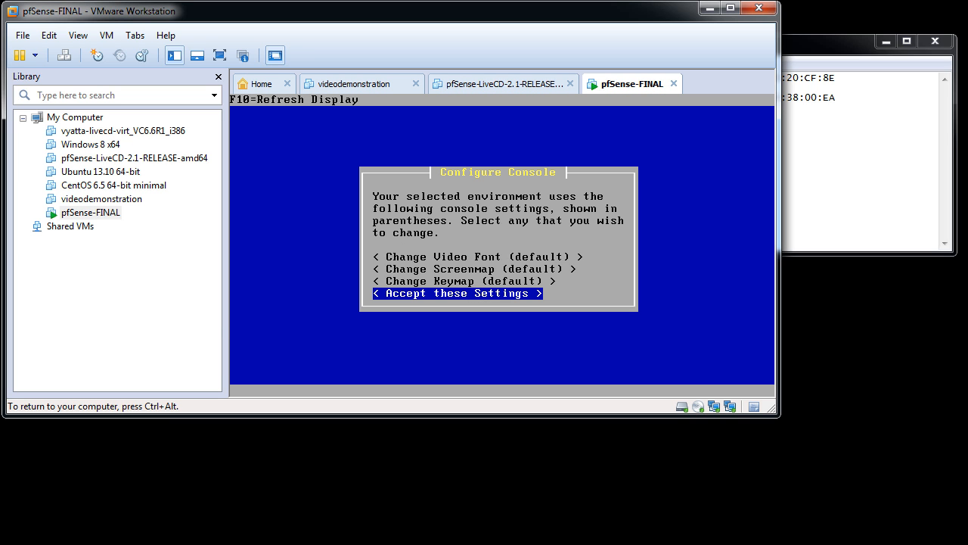
pyautogui.press('Return')
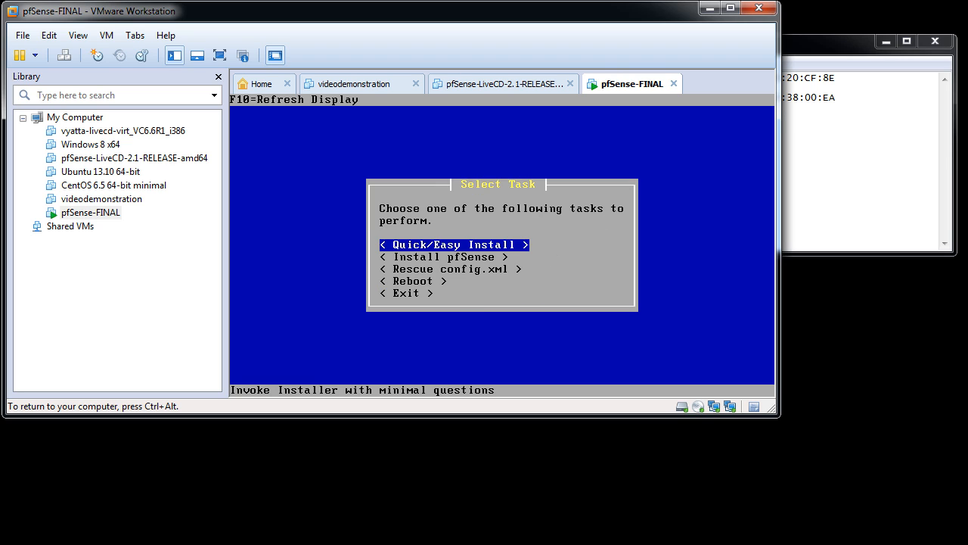
# Run the Quick/Easy Install on the first hard disk with the Standard Kernel
pyautogui.press('Return')
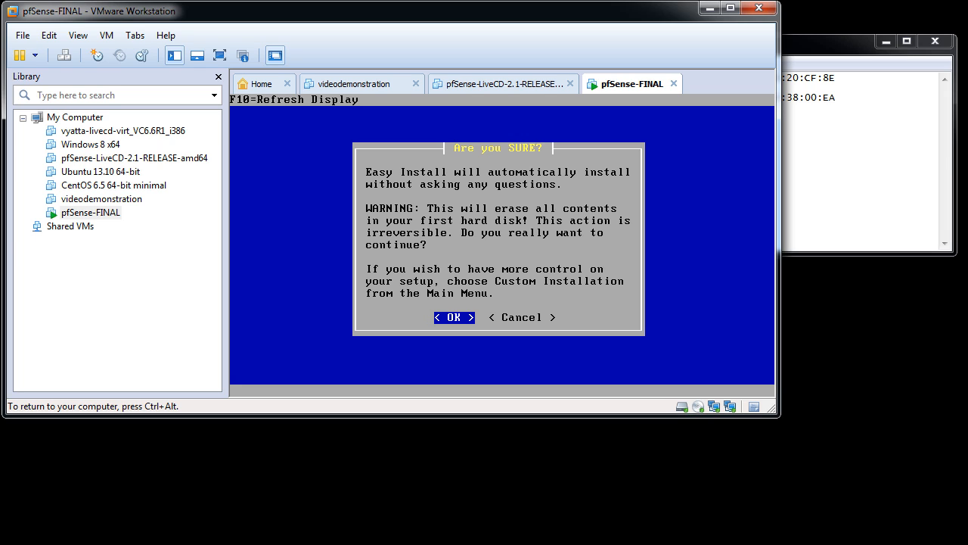
pyautogui.press('Return')
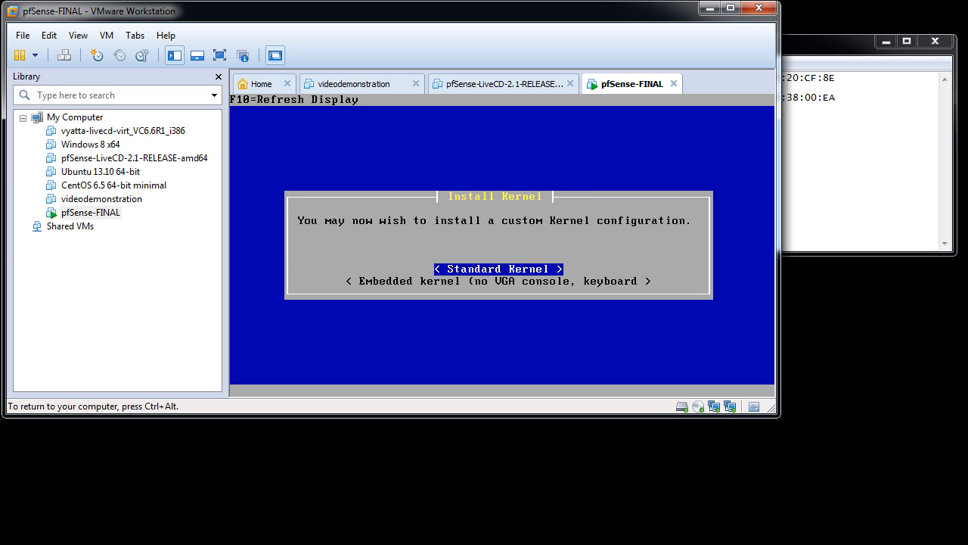
pyautogui.press('Return')
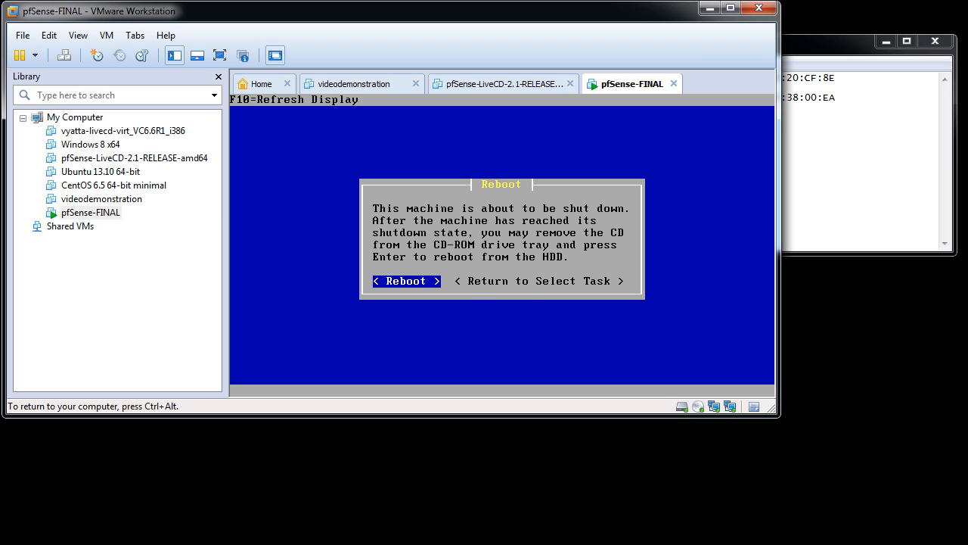
# Reboot the machine from the installer and give the virtual console input focus again
pyautogui.press('Return')
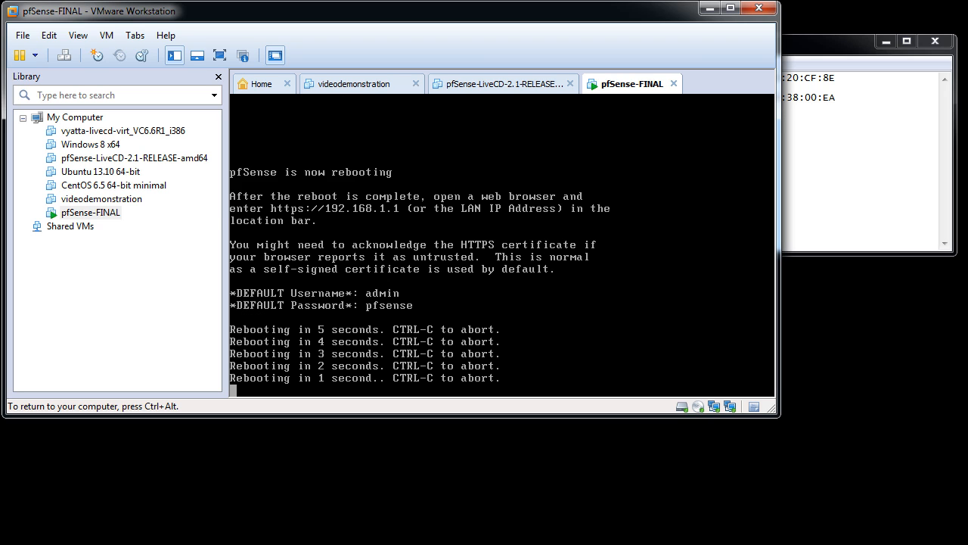
pyautogui.hotkey('ctrl', 'alt')
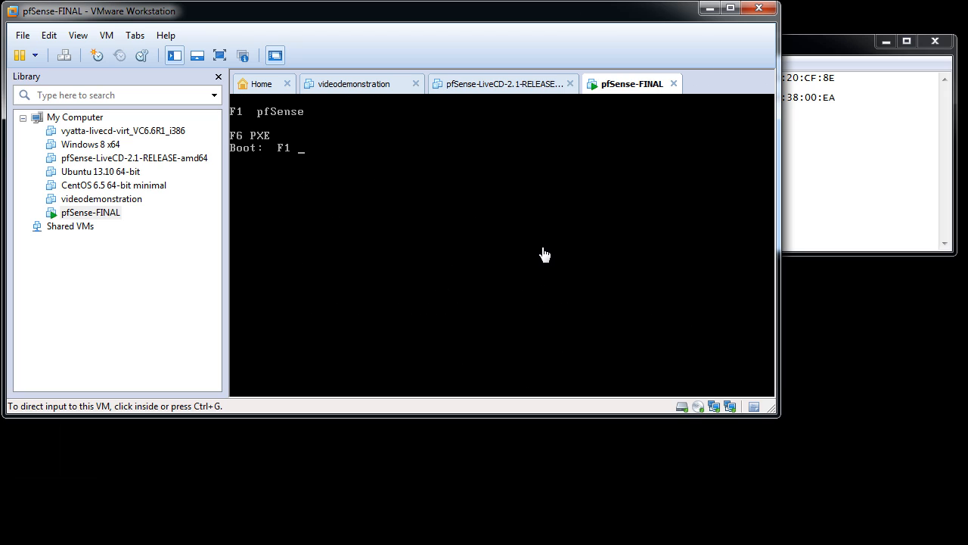
pyautogui.click(544, 254)
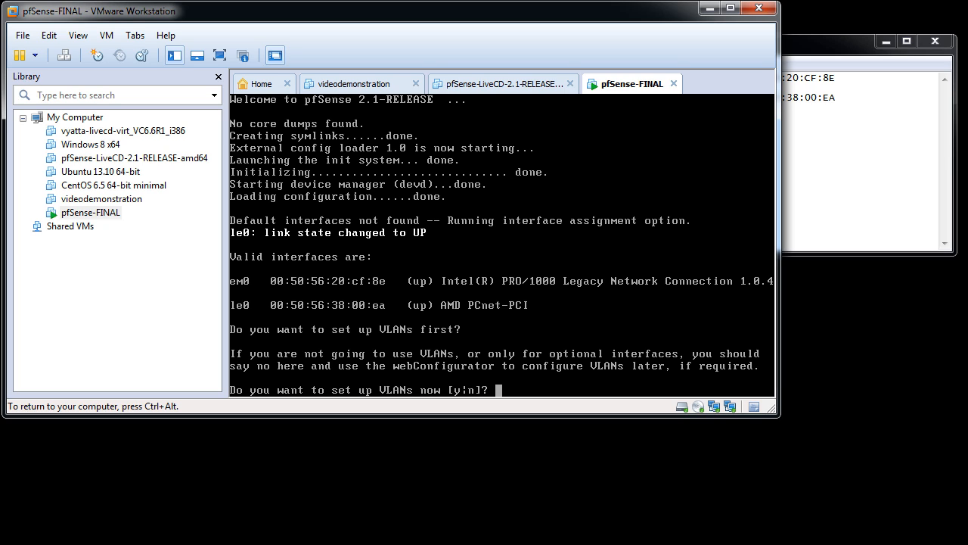
# Enter n at the VLAN prompt, and prefix the LAN note with em0 and the WAN note with le0 in Notepad
pyautogui.write('n')
pyautogui.hotkey('ctrl', 'alt')
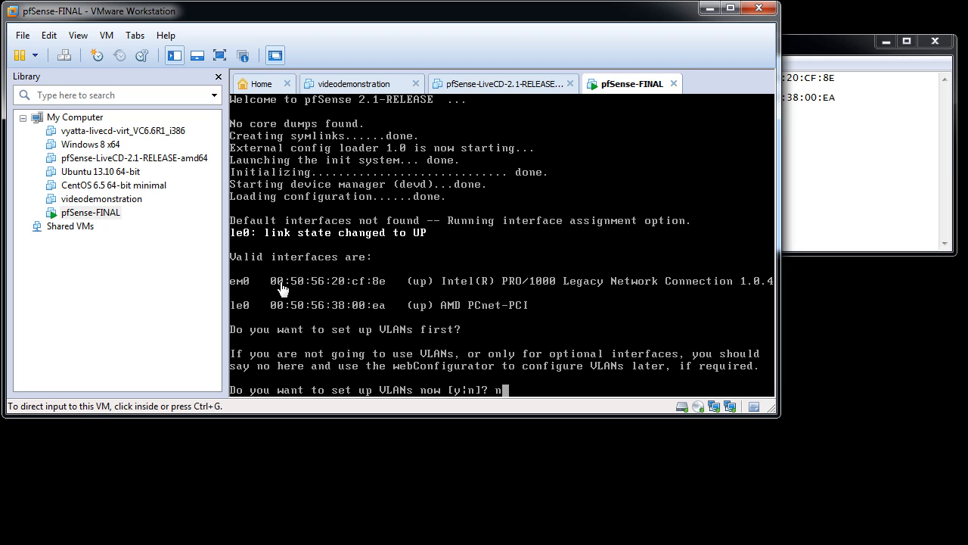
pyautogui.click(822, 196)
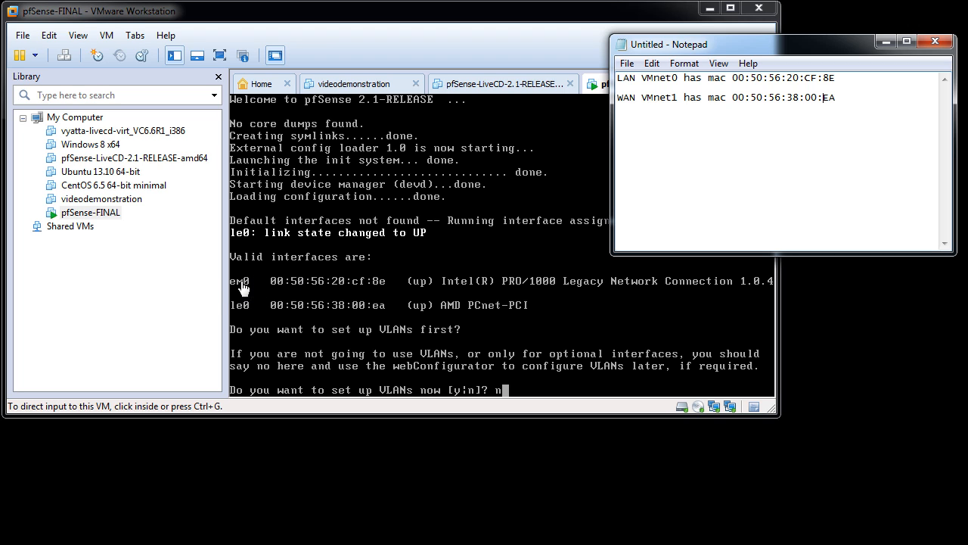
pyautogui.click(836, 79)
pyautogui.write('em0')
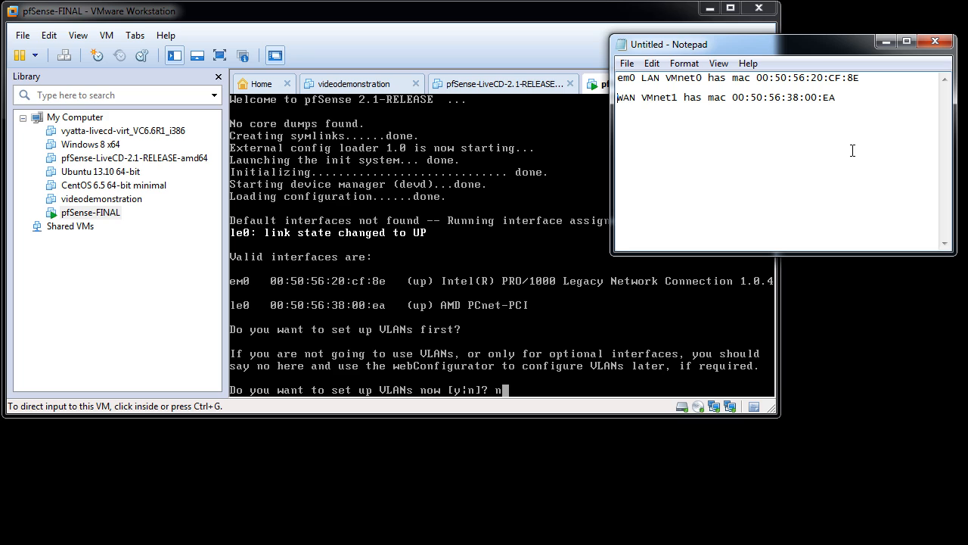
pyautogui.write('le')
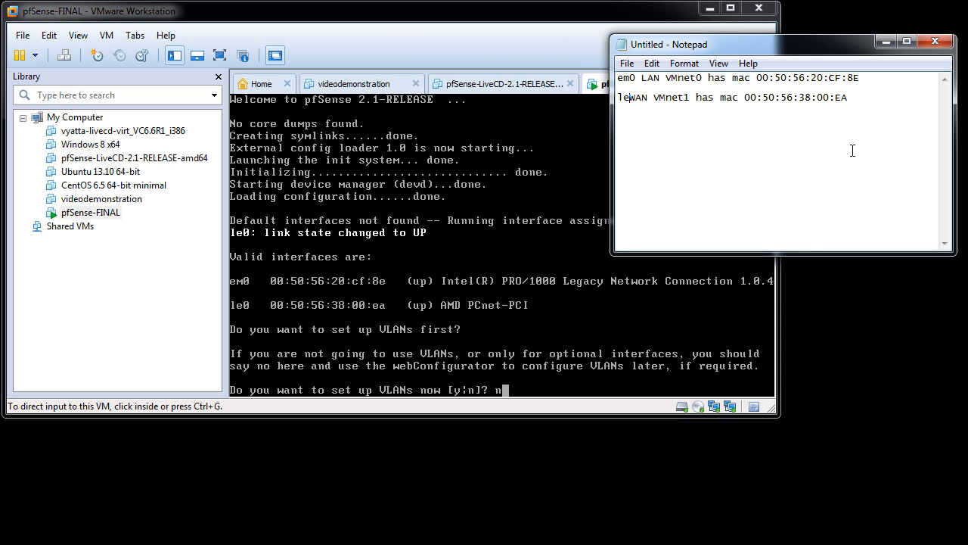
pyautogui.write('0')
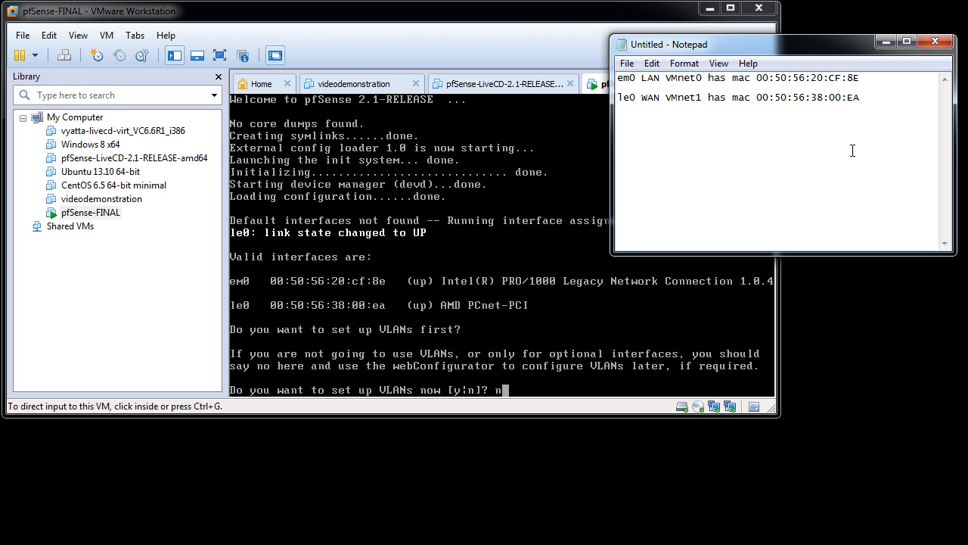
# Submit the no answer for VLAN setup and move the Notepad notes below the virtual machine window
pyautogui.click(529, 328)
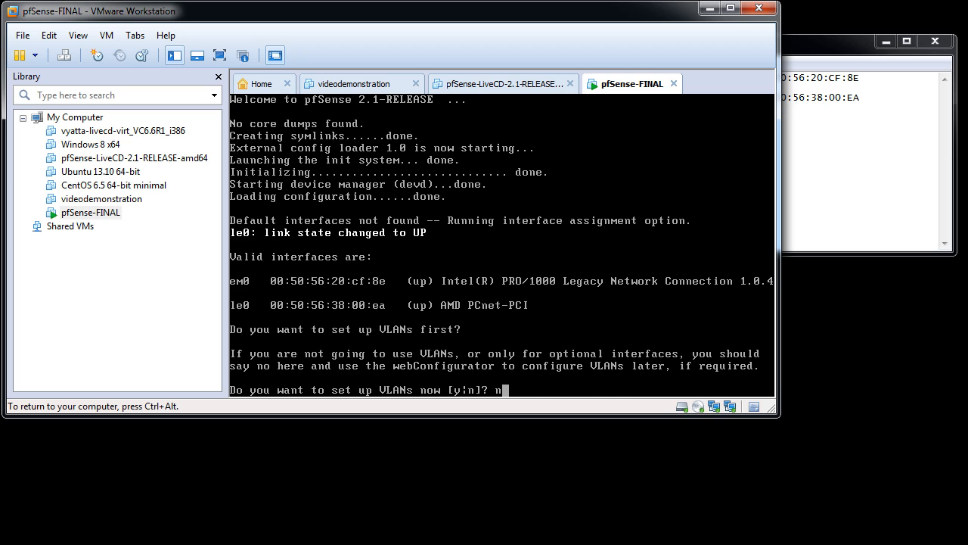
pyautogui.write('n')
pyautogui.press('Return')
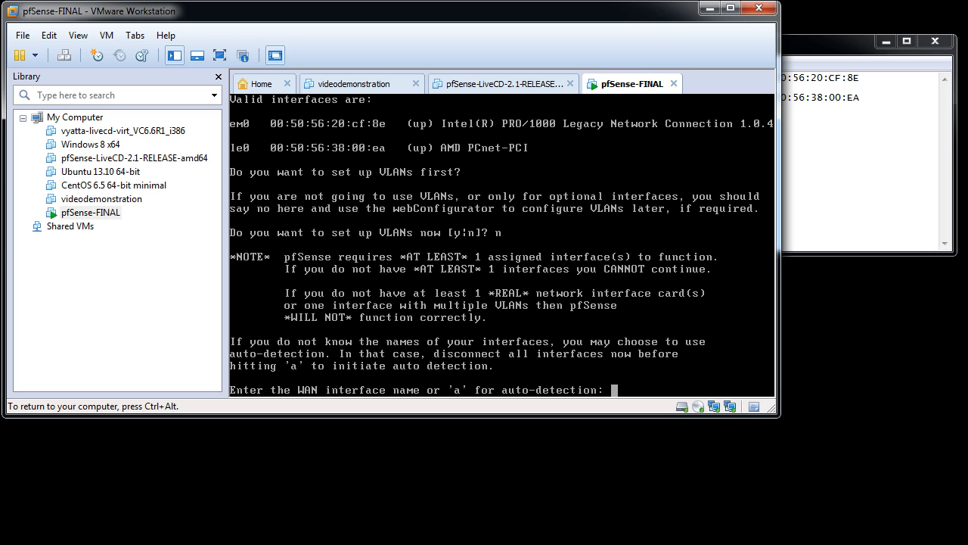
pyautogui.hotkey('ctrl', 'alt')
pyautogui.moveTo(809, 47); pyautogui.dragTo(383, 427)
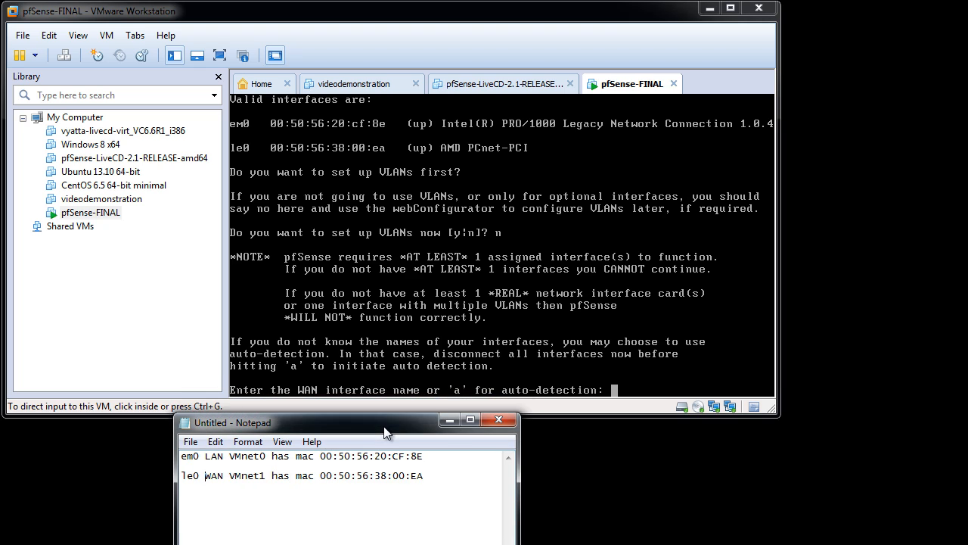
# Assign le0 as the WAN interface and em0 as the LAN interface, with no optional interface
pyautogui.click(618, 303)
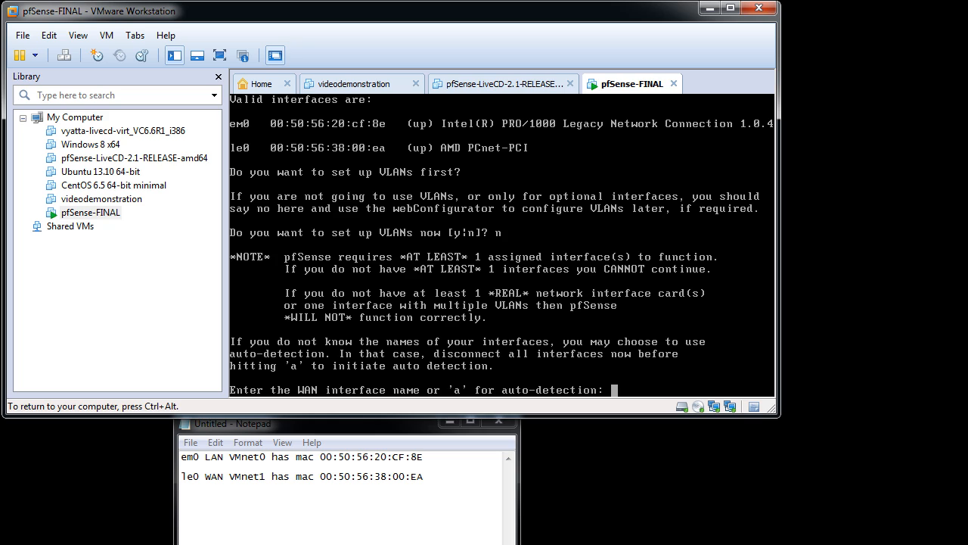
pyautogui.hotkey('ctrl', 'alt')
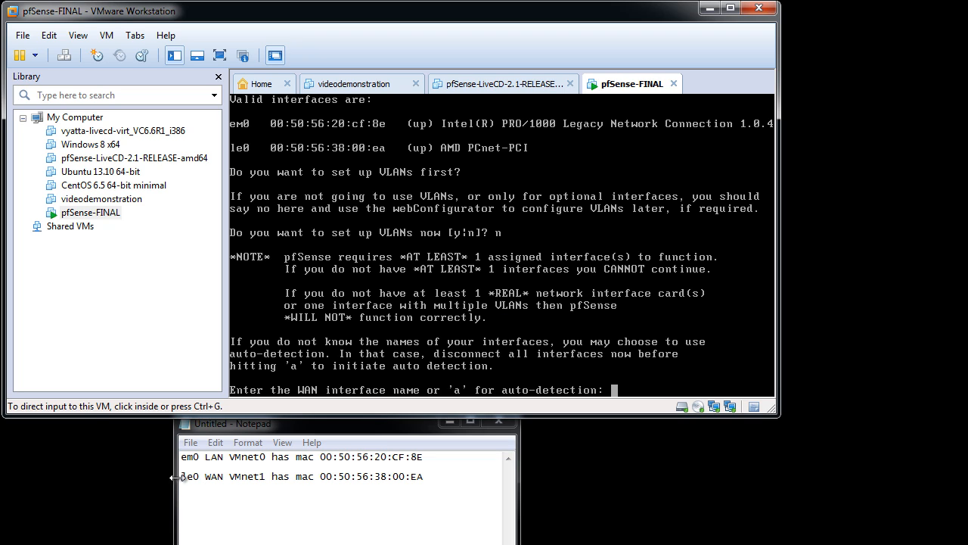
pyautogui.click(528, 375)
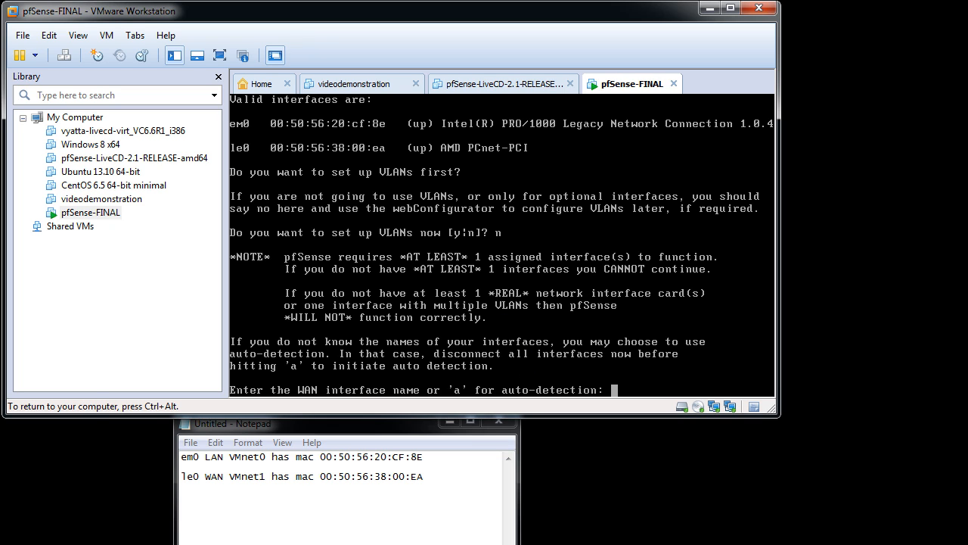
pyautogui.write('le0')
pyautogui.press('Return')
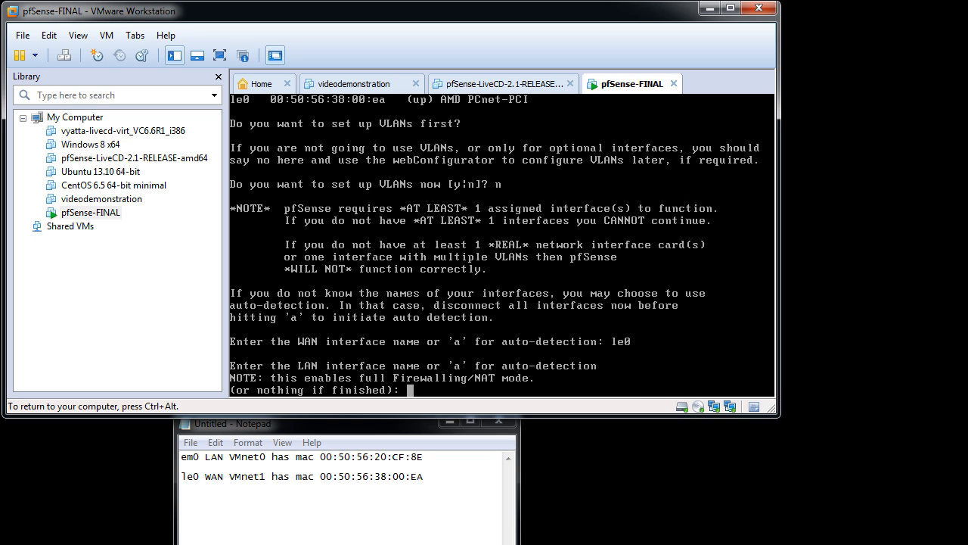
pyautogui.write('em0')
pyautogui.press('Return')
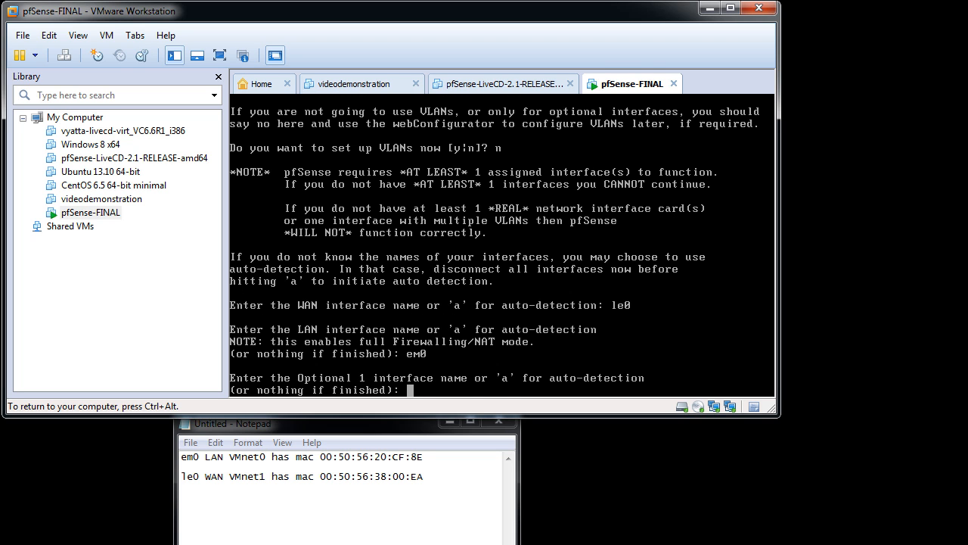
pyautogui.press('Return')
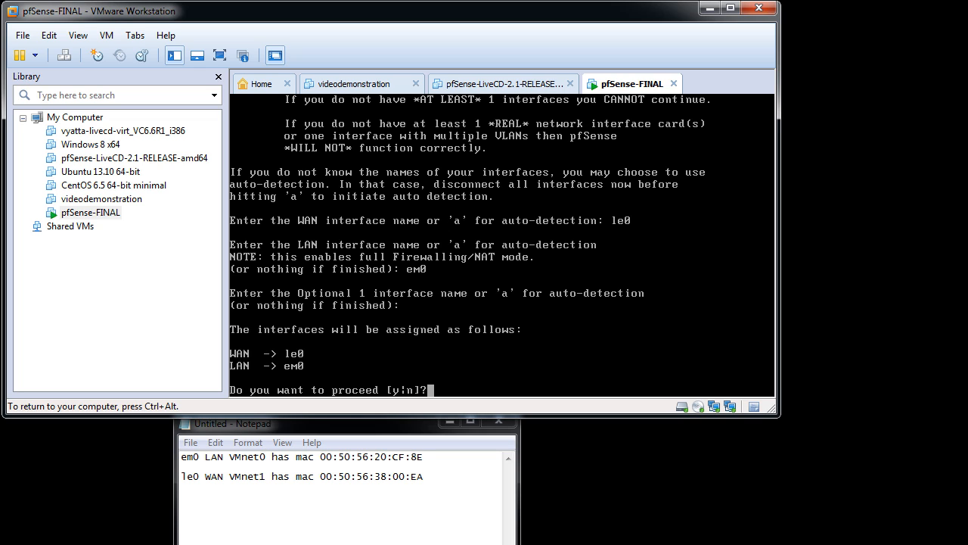
# Compare the interface assignments with the Notepad notes and accept them with y
pyautogui.hotkey('ctrl', 'alt')
pyautogui.moveTo(180, 476)
pyautogui.mouseDown()
pyautogui.moveTo(224, 476)
pyautogui.moveTo(180, 458)
pyautogui.mouseUp()
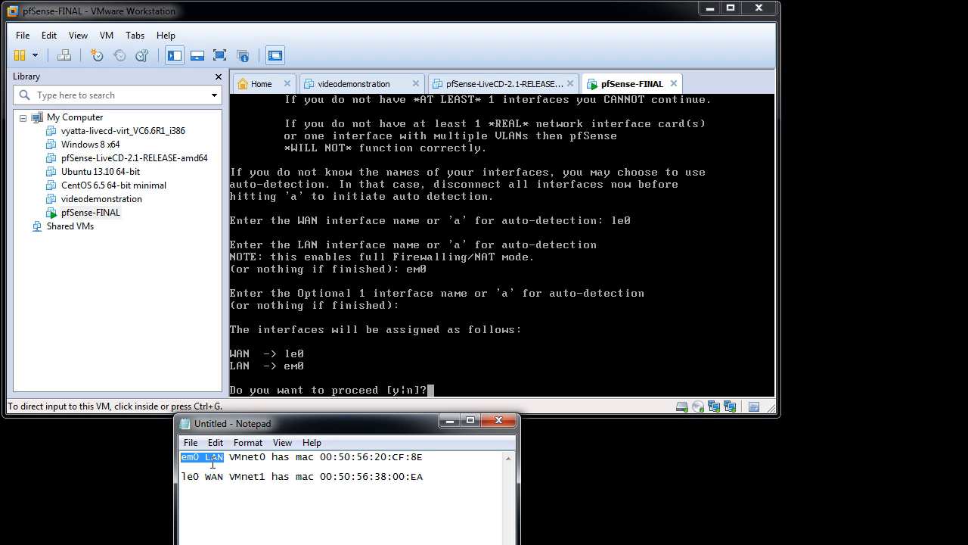
pyautogui.click(341, 363)
pyautogui.write('y')
pyautogui.press('Return')
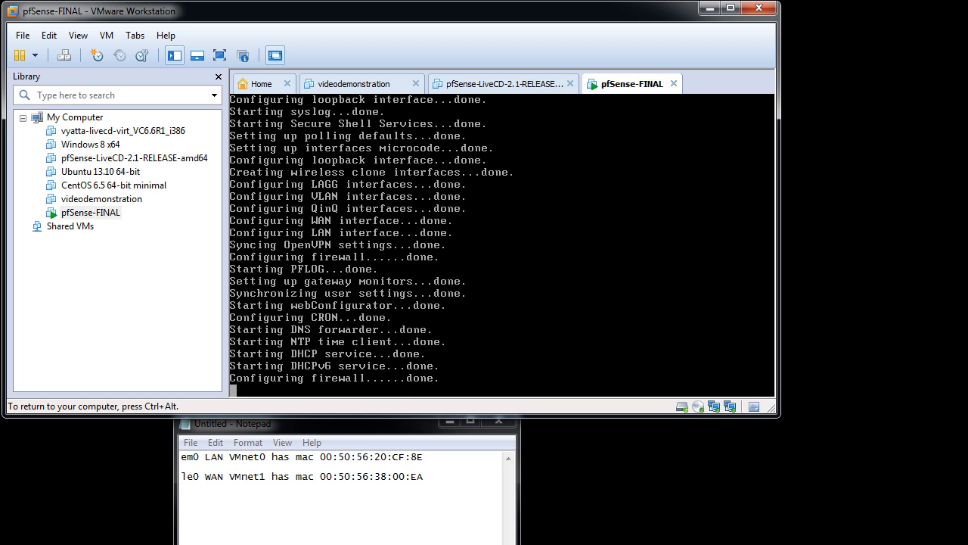
# Set the LAN interface's IPv4 address to 192.168.2.1 from the pfSense console
pyautogui.hotkey('ctrl', 'alt')
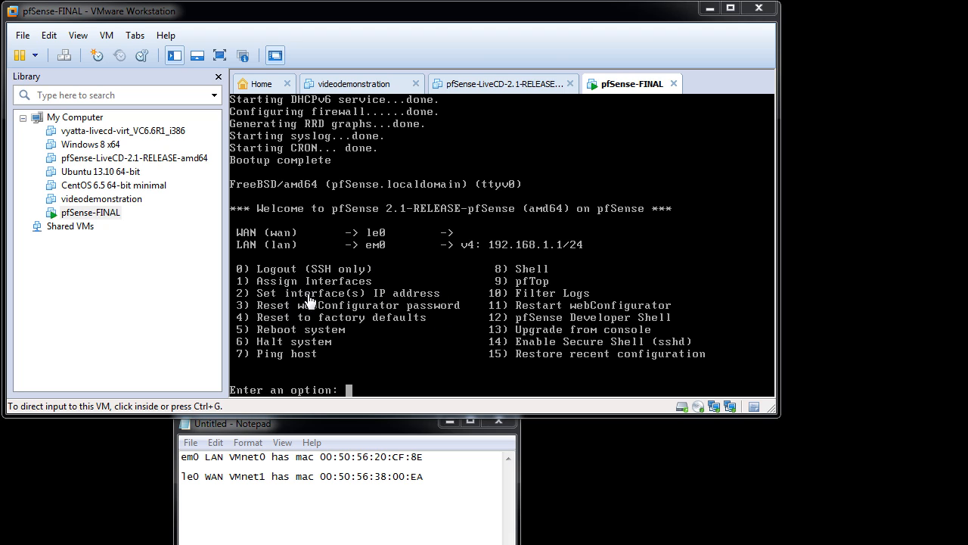
pyautogui.click(389, 320)
pyautogui.write('2')
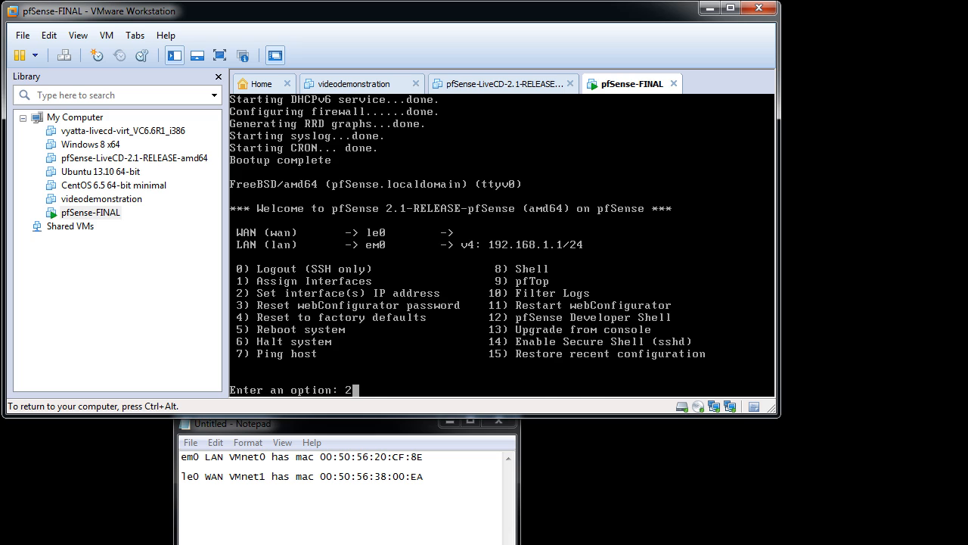
pyautogui.press('Return')
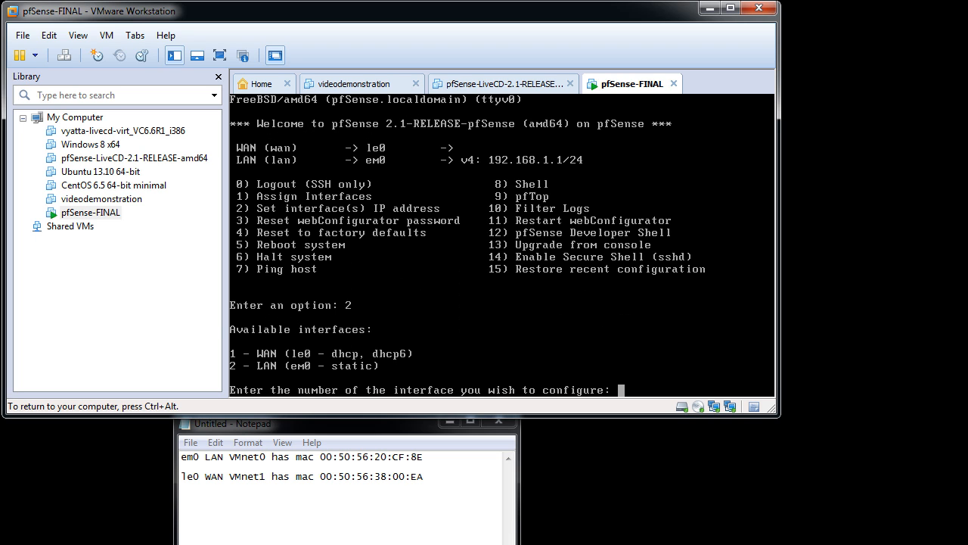
pyautogui.write('2')
pyautogui.press('Return')
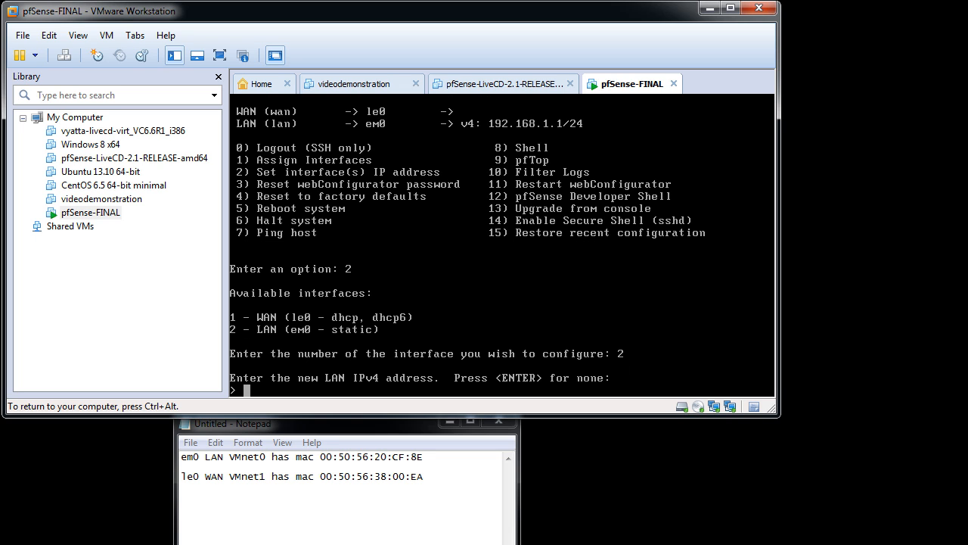
pyautogui.write('192.168.2.1')
pyautogui.press('Return')
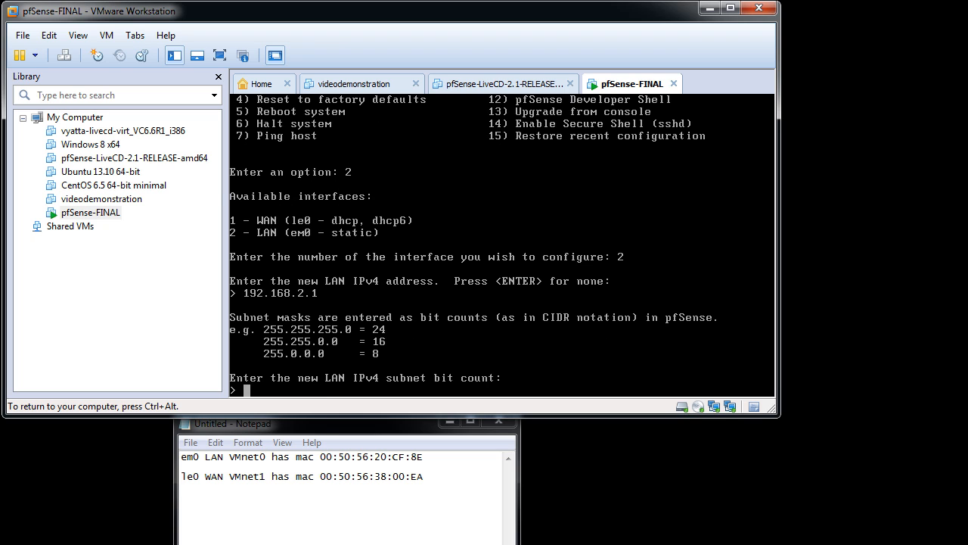
# Set the LAN IPv4 subnet bit count to 24, with no gateway and no IPv6 address
pyautogui.write('24')
pyautogui.press('Return')
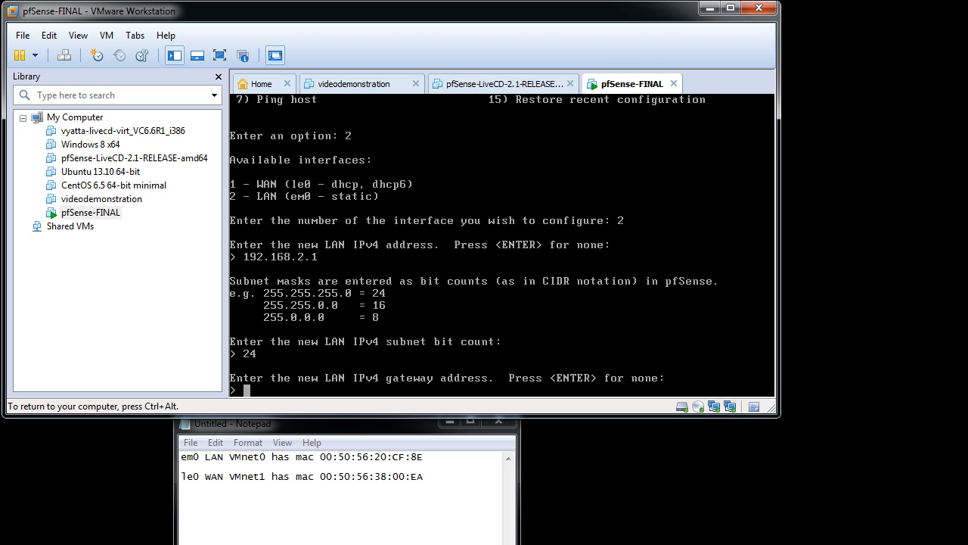
pyautogui.press('Return')
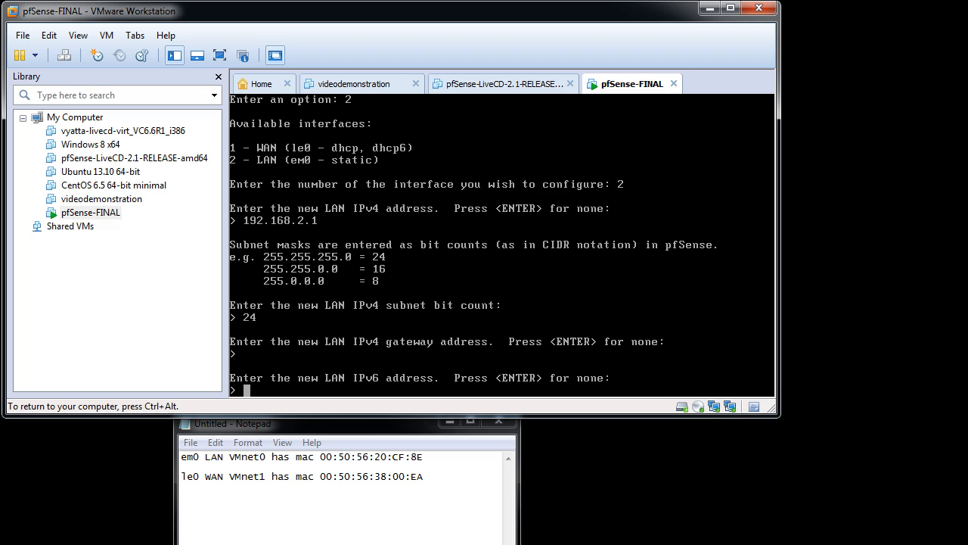
pyautogui.press('Return')
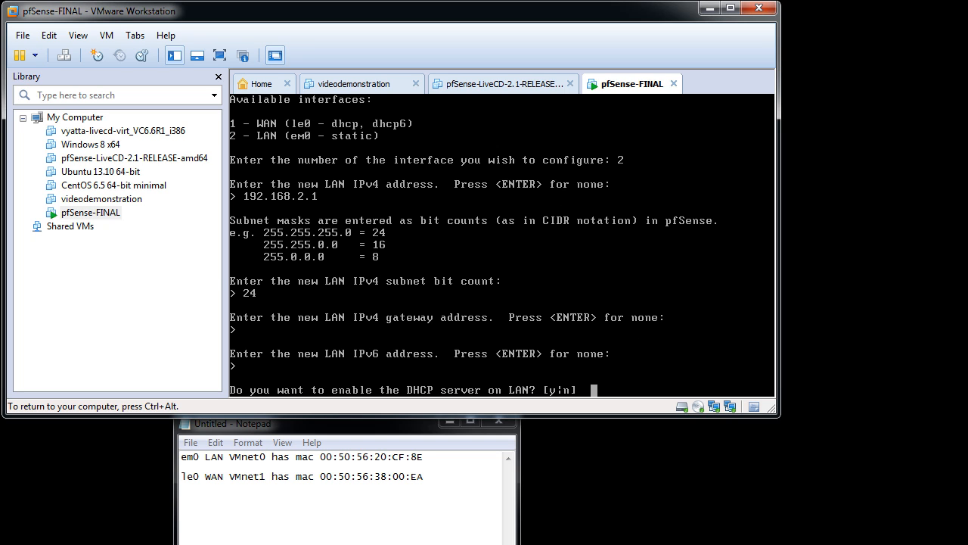
# Enable the DHCP server on LAN with the client address range 192.168.2.230 to 192.168.2.254
pyautogui.write('y')
pyautogui.press('Return')
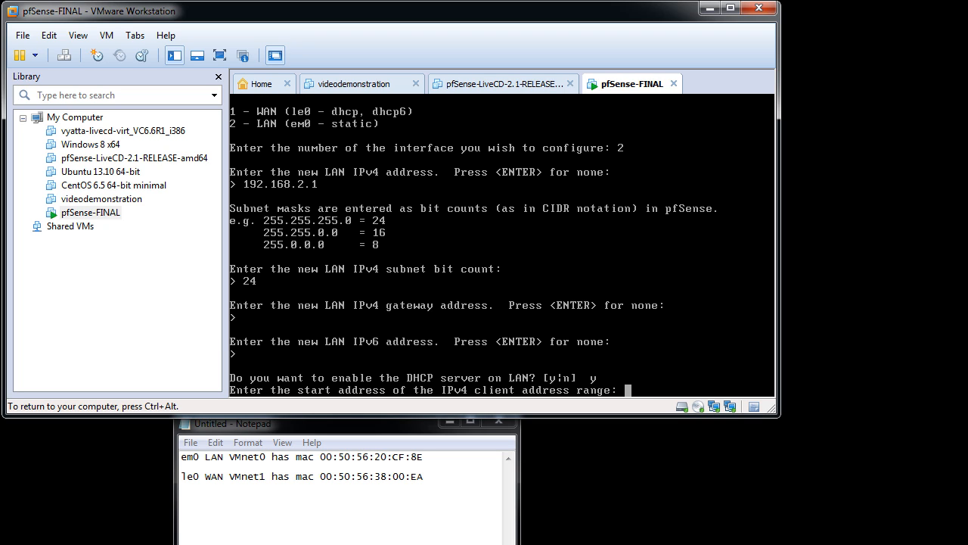
pyautogui.write('192.168.2.230')
pyautogui.press('Return')
pyautogui.write('192.168.')
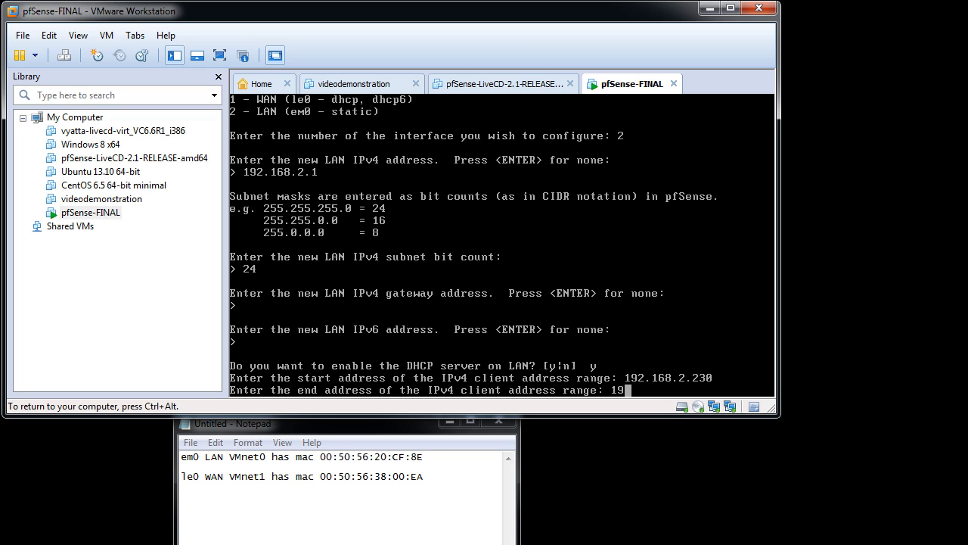
pyautogui.write('2.254')
pyautogui.press('Return')
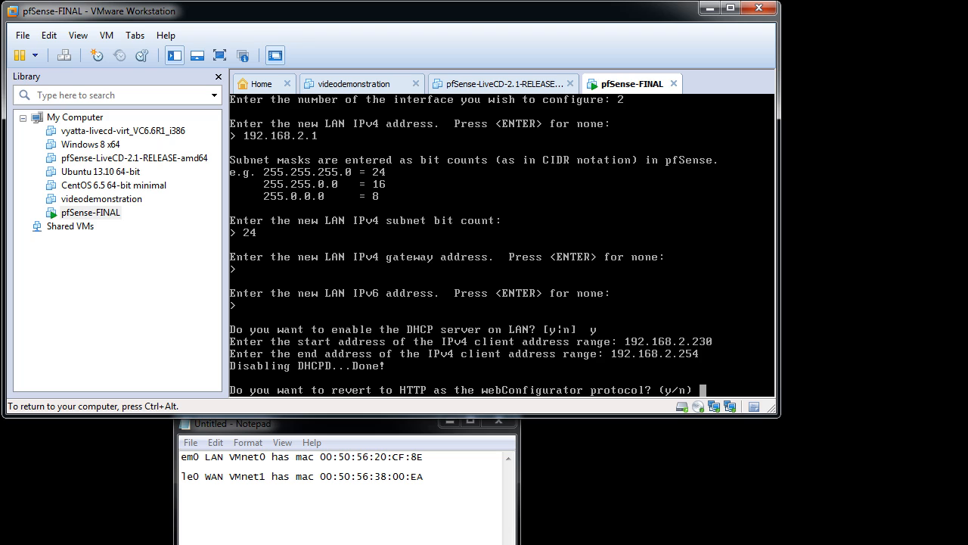
# Revert the webConfigurator protocol to HTTP and return to the pfSense console menu
pyautogui.write('y')
pyautogui.press('Return')
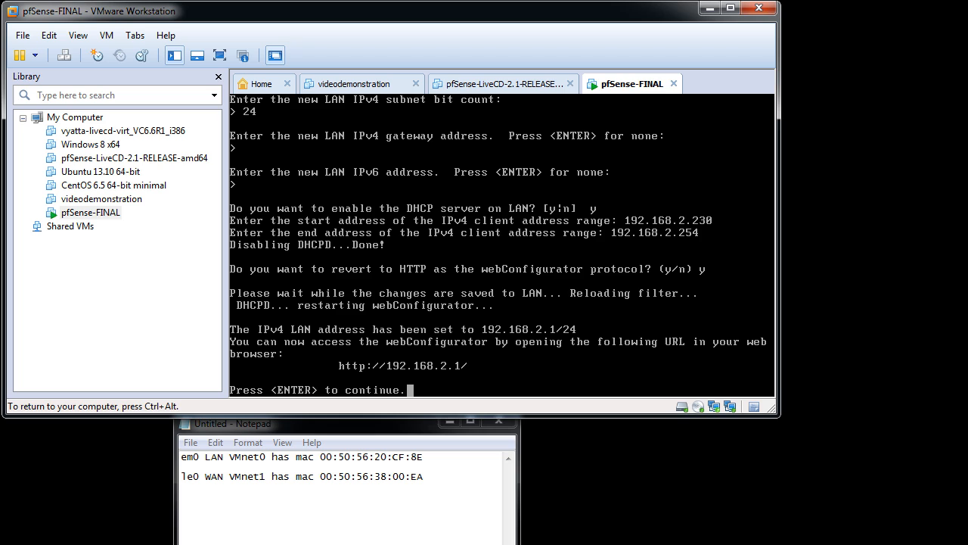
pyautogui.hotkey('ctrl', 'alt')
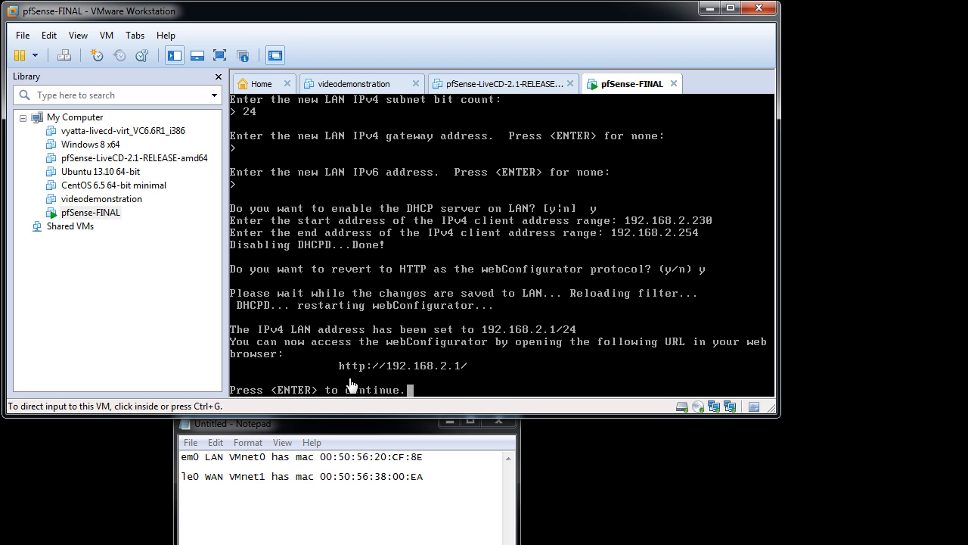
pyautogui.click(421, 368)
pyautogui.press('Return')
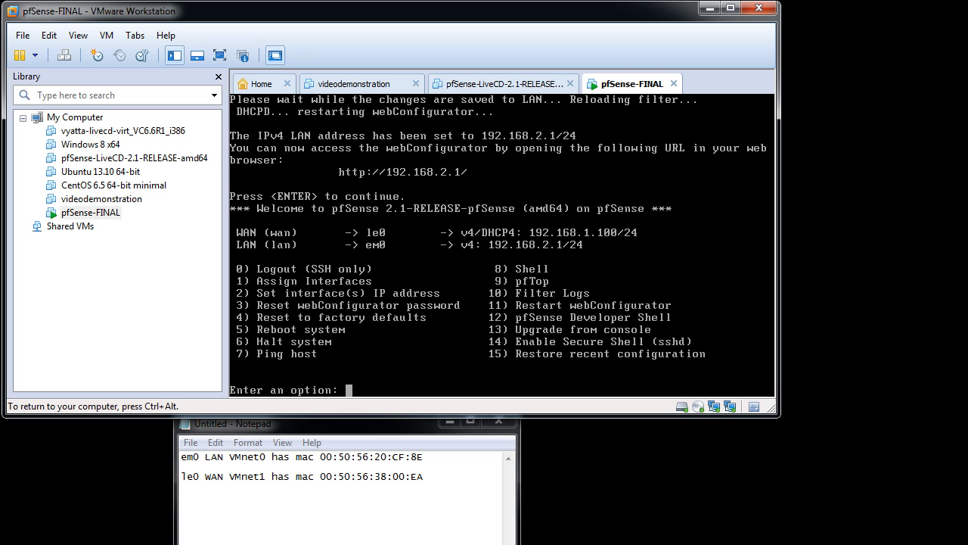
pyautogui.hotkey('ctrl', 'alt')
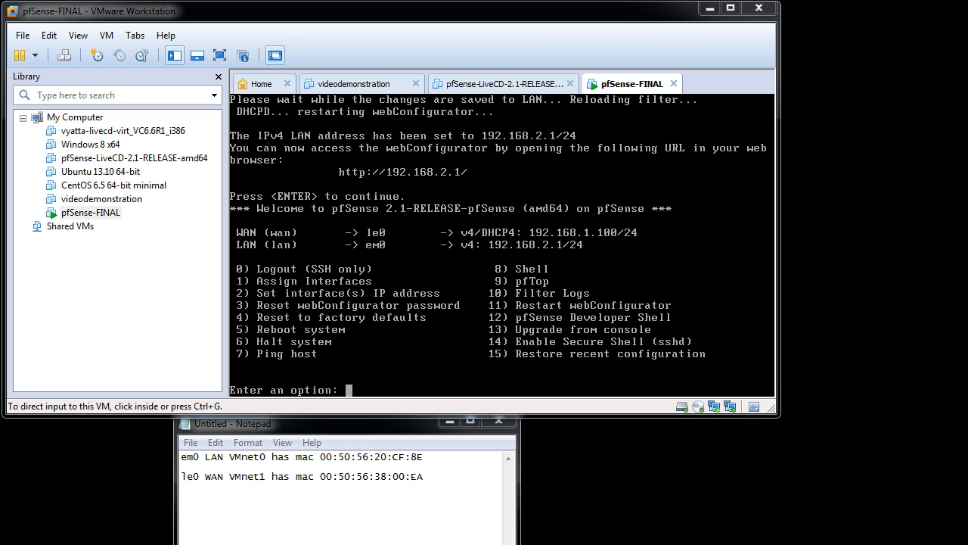
pyautogui.hotkey('alt', 'Tab')
pyautogui.click(332, 53)
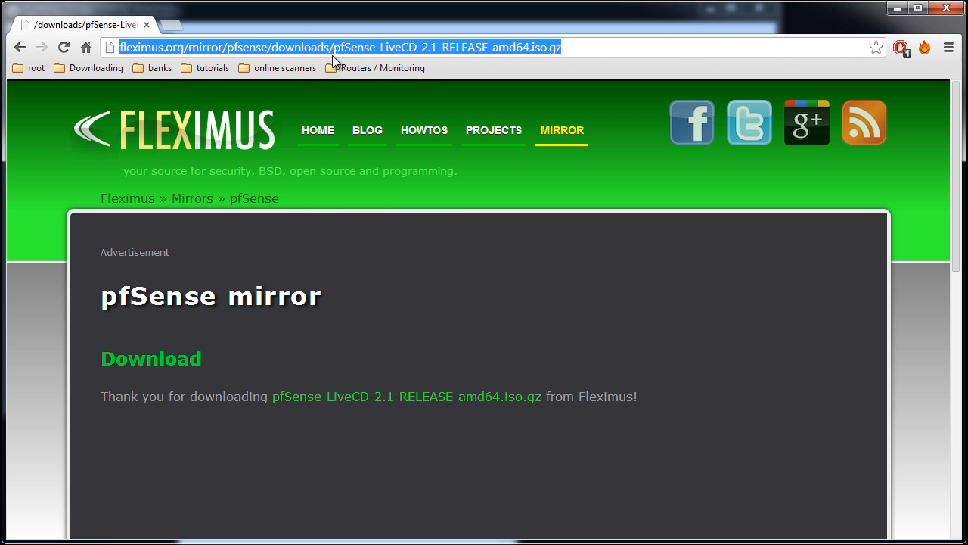
pyautogui.write('http:')
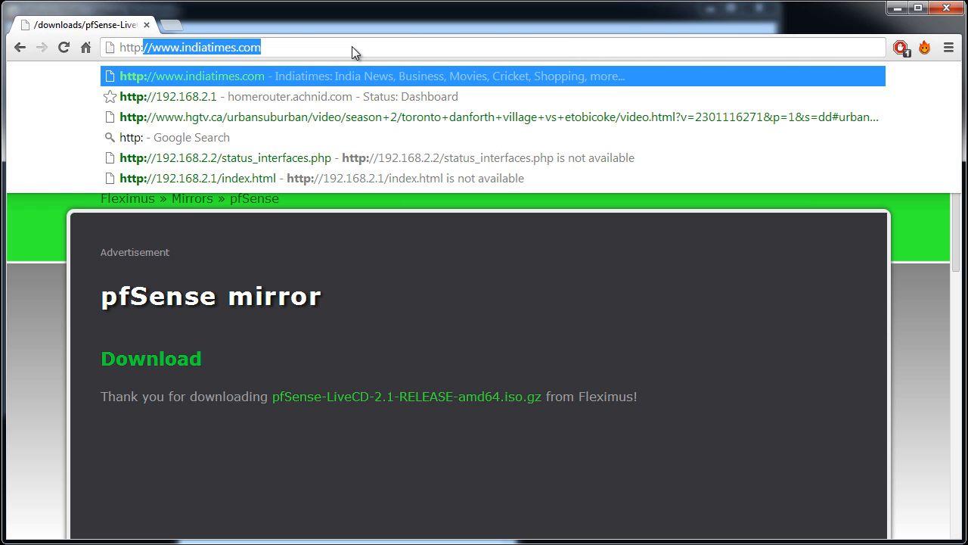
pyautogui.write('//192')
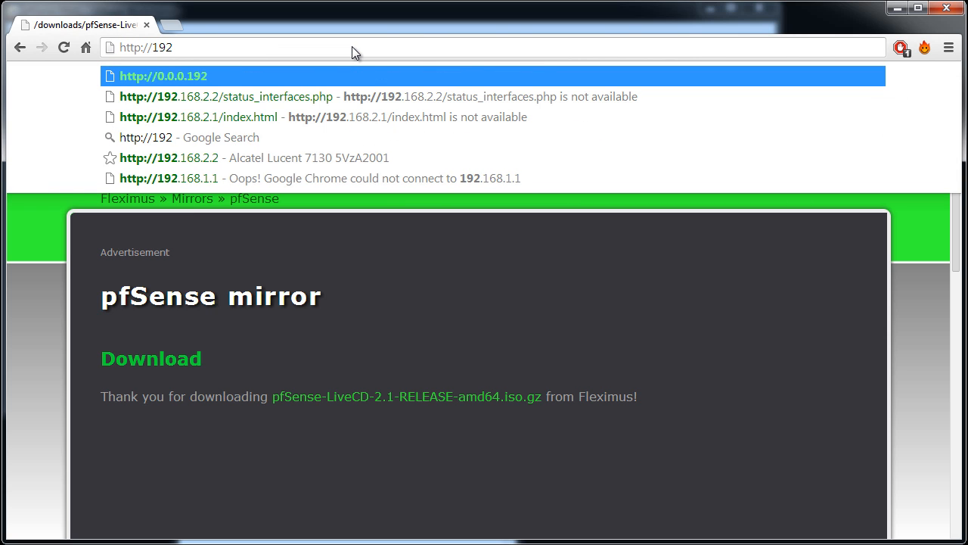
pyautogui.write('.168.2.1')
pyautogui.press('Return')
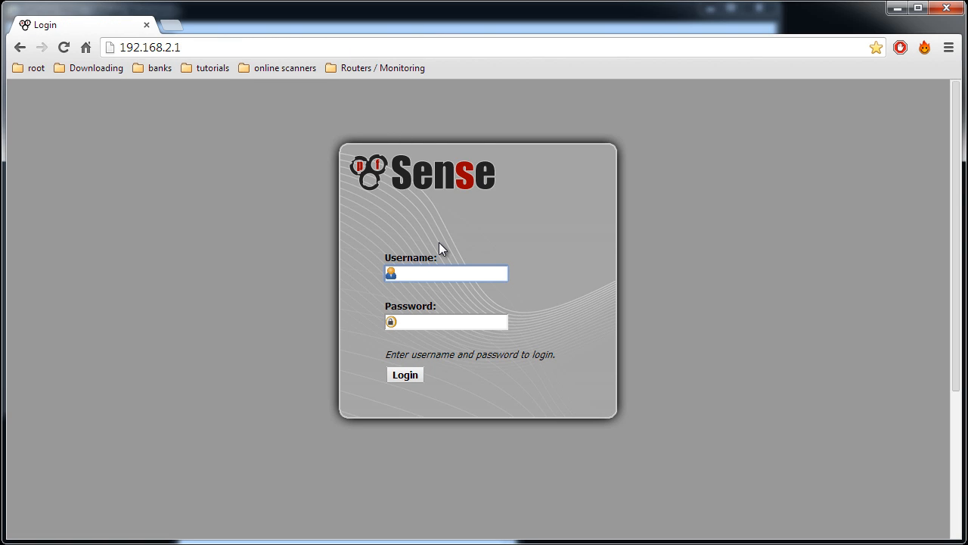
# Log in to the webConfigurator as admin with the account password and start the initial setup wizard
pyautogui.write('admin')
pyautogui.press('Tab')
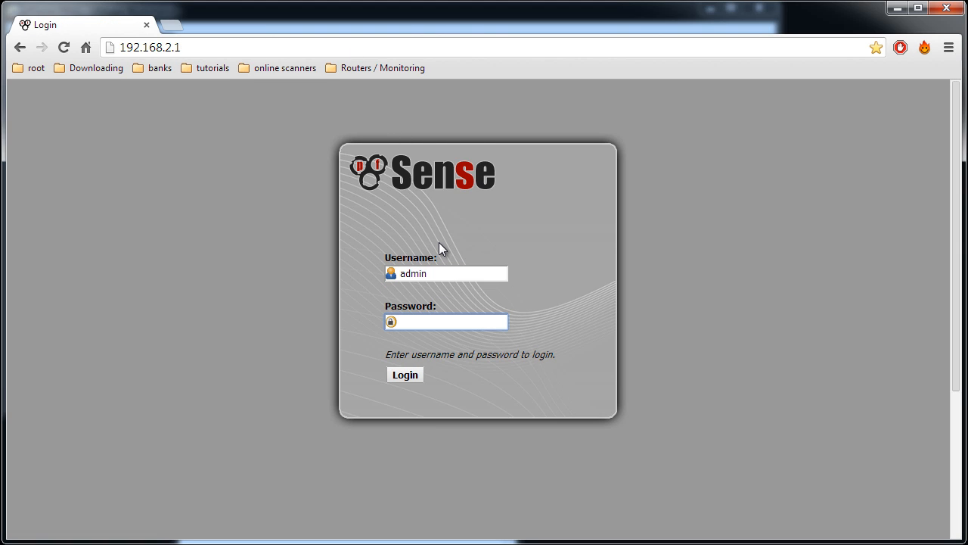
pyautogui.write('pfsene')
pyautogui.press('Return')
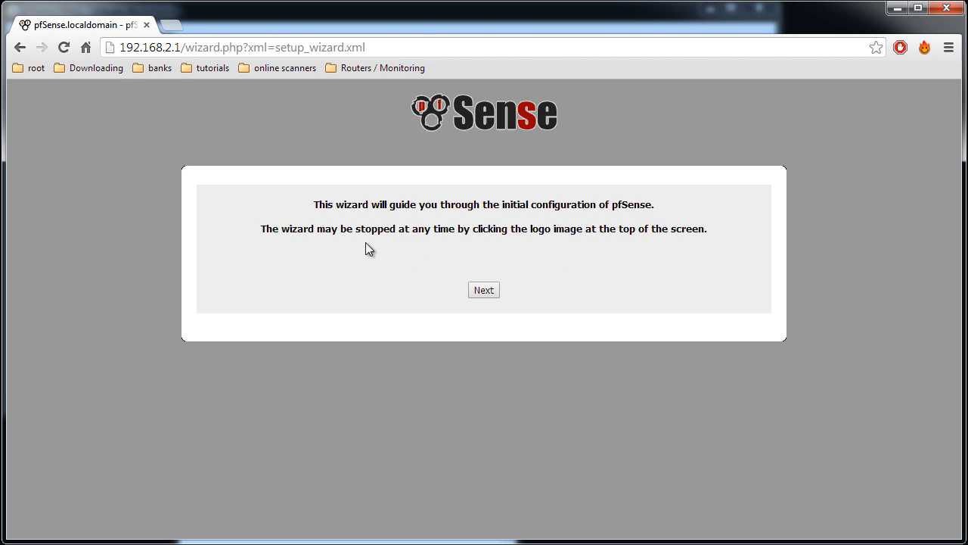
pyautogui.click(483, 291)
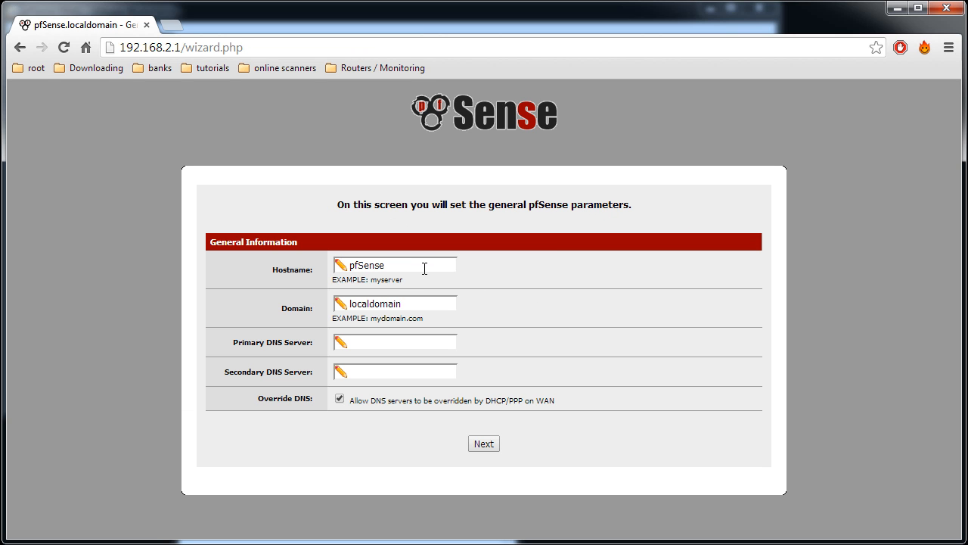
# Set the hostname to homerouter and the domain to achnid.com in the general information
pyautogui.doubleClick(423, 264)
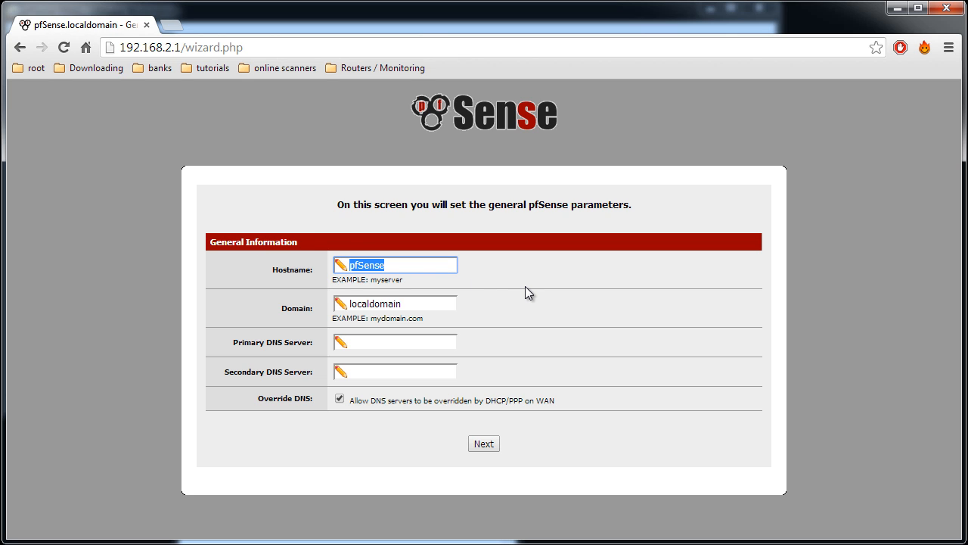
pyautogui.write('hoem')
pyautogui.press('BackSpace')
pyautogui.press('BackSpace')
pyautogui.write('merouter')
pyautogui.press('Tab')
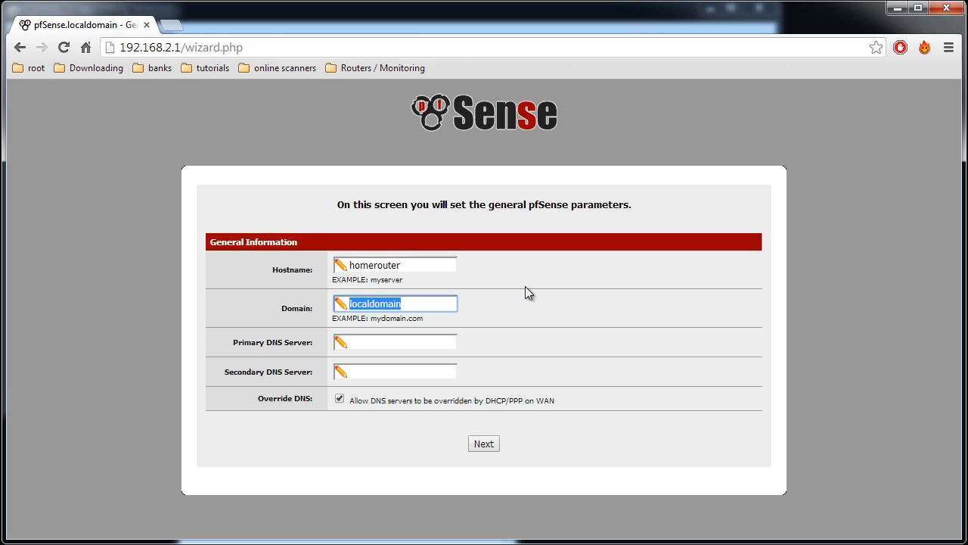
pyautogui.write('achnid.com')
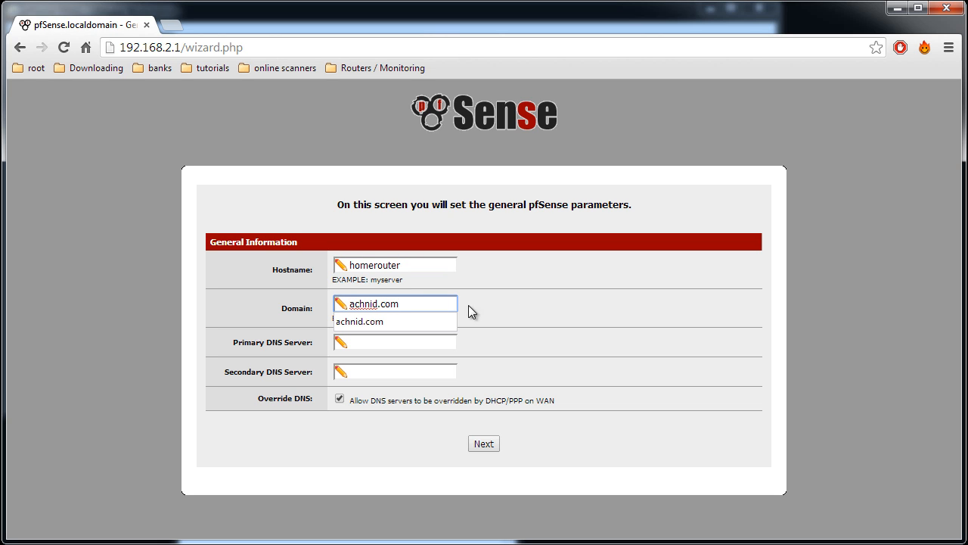
pyautogui.click(402, 321)
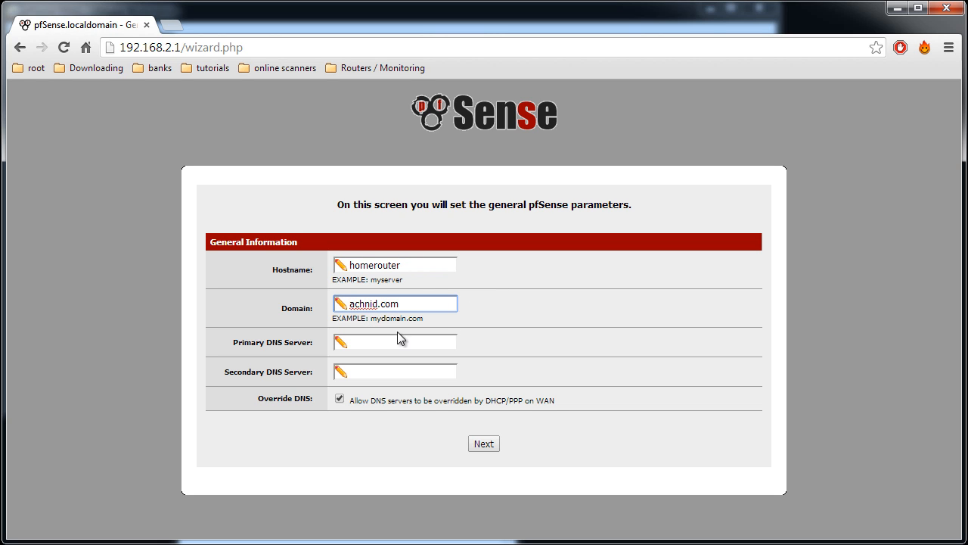
# Set the primary DNS server to 8.8.8.8 and the secondary DNS server to 8.8.4.4
pyautogui.click(393, 340)
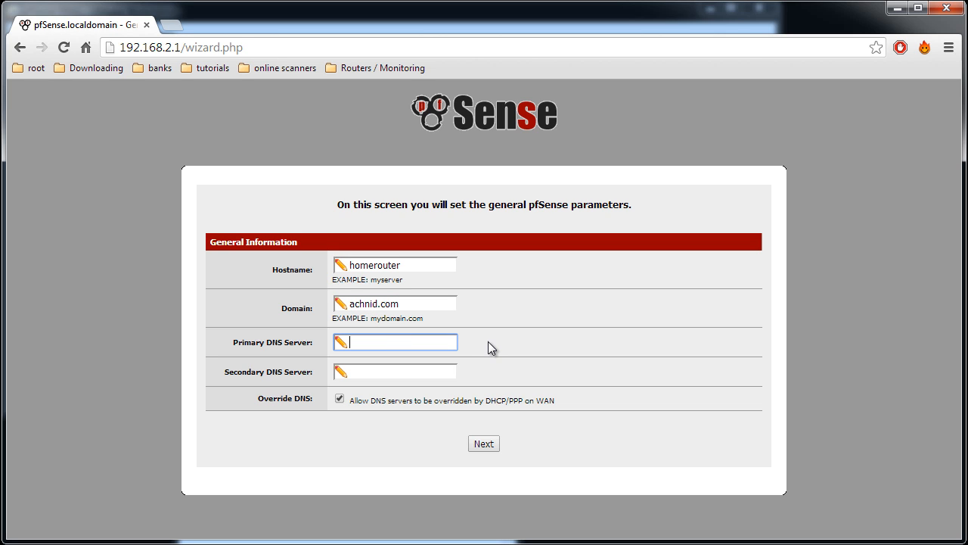
pyautogui.write('8.8.8.8')
pyautogui.press('Tab')
pyautogui.write('8.8.8')
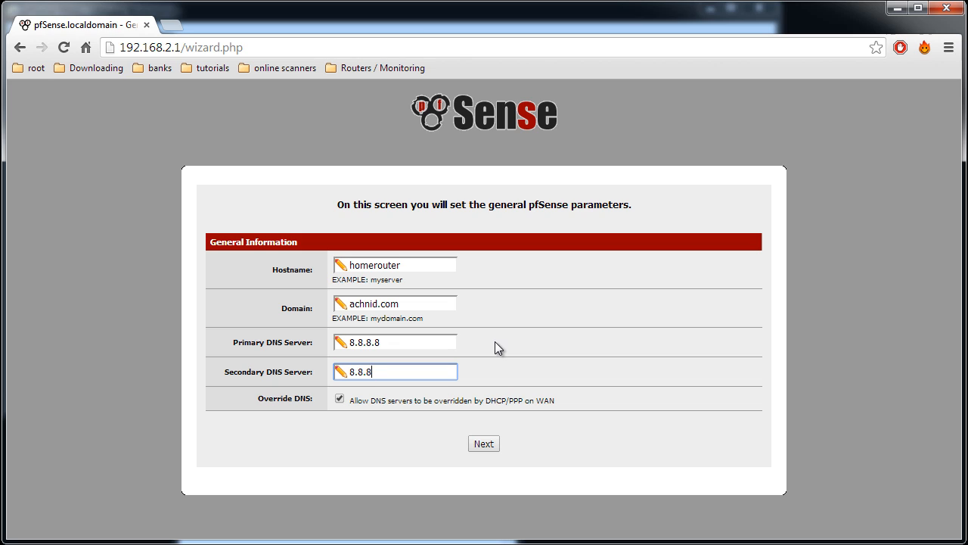
pyautogui.press('BackSpace')
pyautogui.write('4.4')
# Disallow DNS servers being overridden by DHCP/PPP on WAN and submit the general information
pyautogui.moveTo(355, 401); pyautogui.dragTo(434, 401)
pyautogui.click(485, 410)
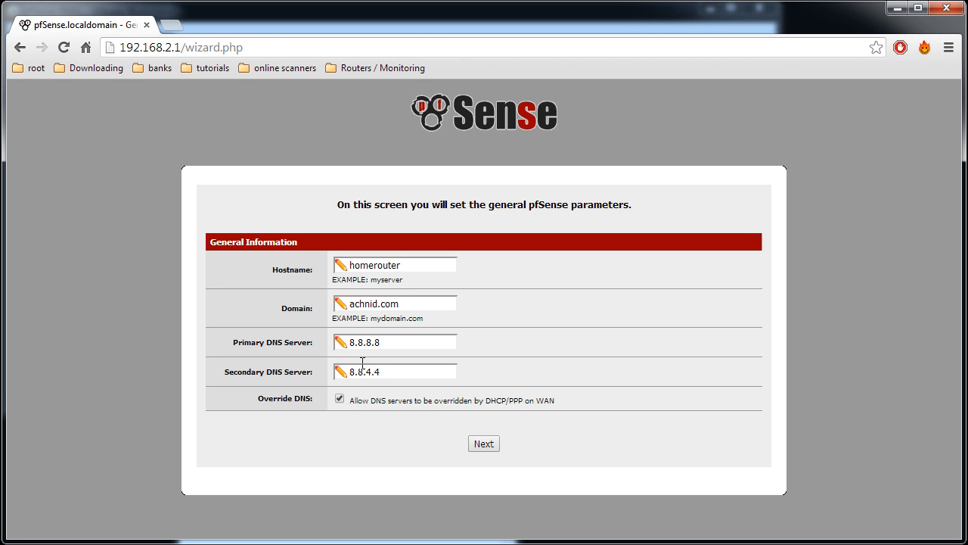
pyautogui.click(340, 398)
pyautogui.click(484, 444)
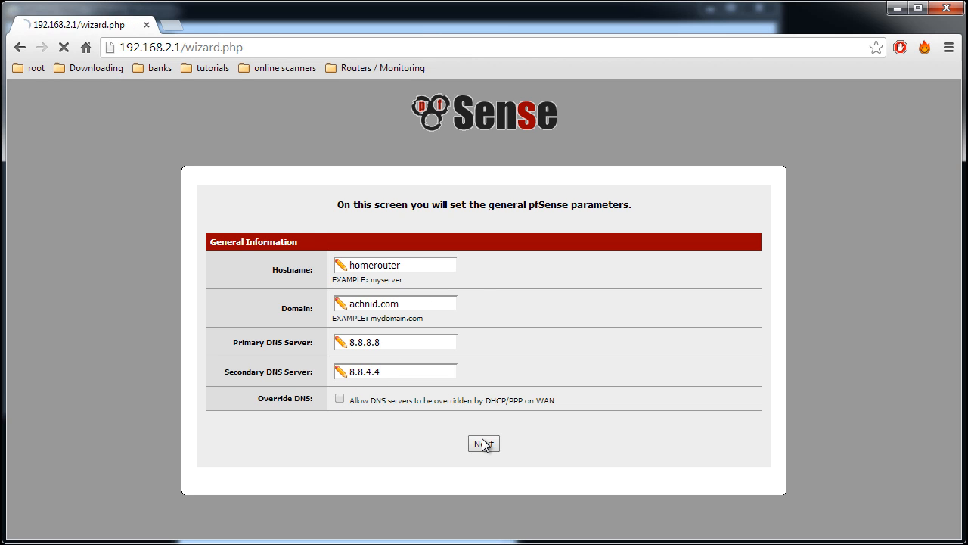
# Set the timezone to America/Montreal, keeping the default time server, and continue to the WAN configuration
pyautogui.click(391, 298)
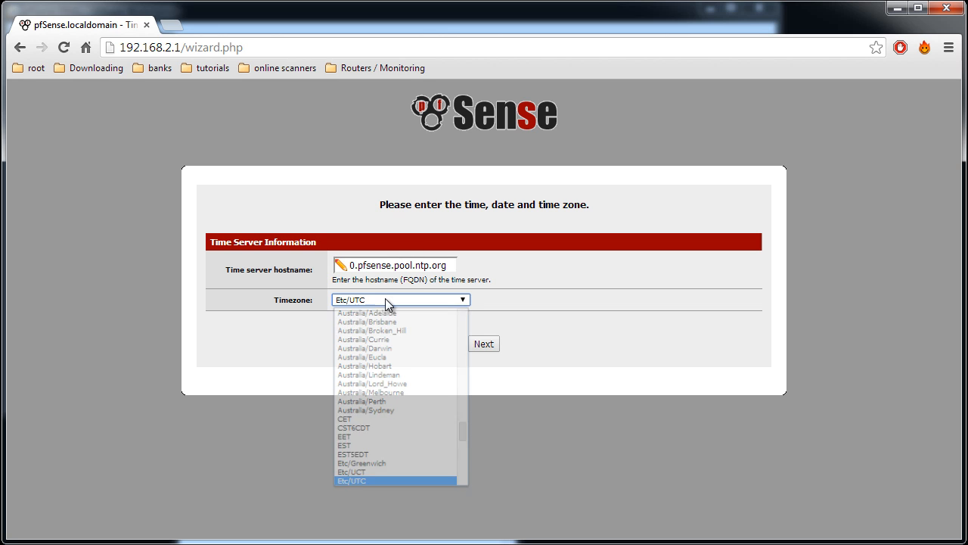
pyautogui.moveTo(462, 433); pyautogui.dragTo(466, 386)
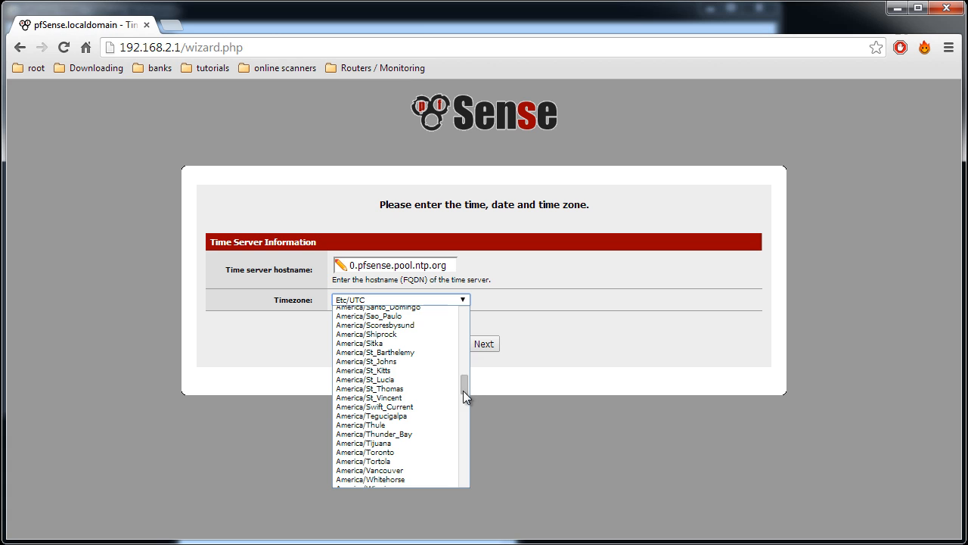
pyautogui.scroll(8, 431, 380)
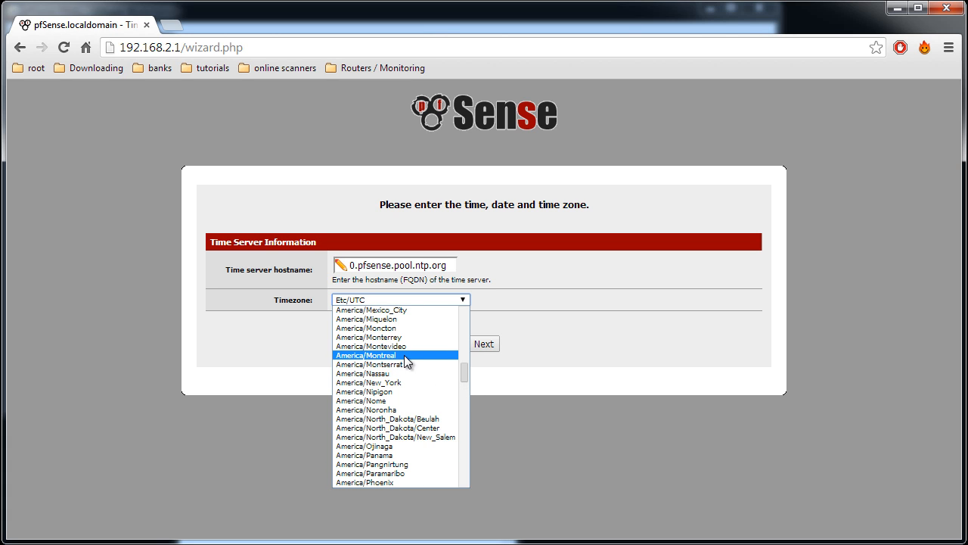
pyautogui.click(404, 355)
pyautogui.click(484, 343)
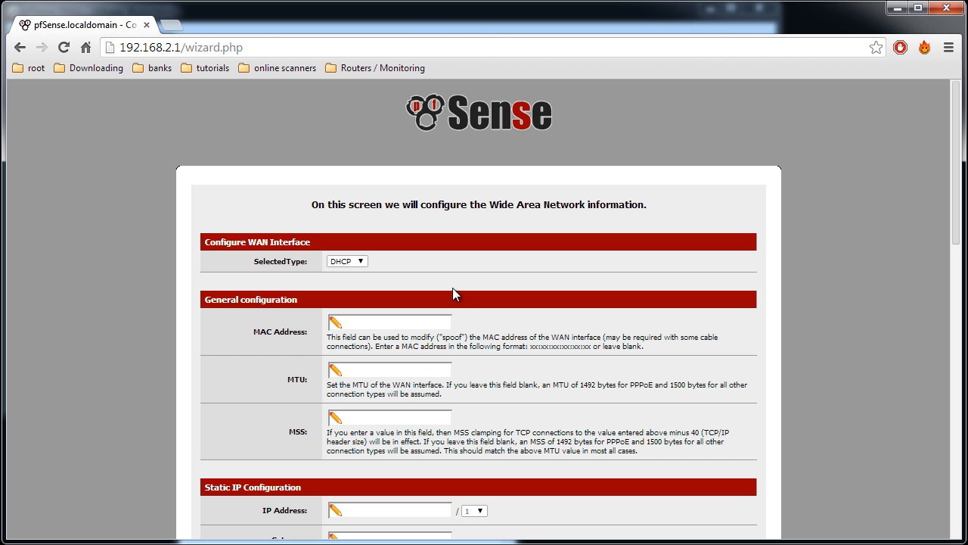
# Set the WAN interface type to PPPoE and go to its PPPoE configuration
pyautogui.click(361, 264)
pyautogui.click(352, 291)
pyautogui.scroll(-3, 560, 361)
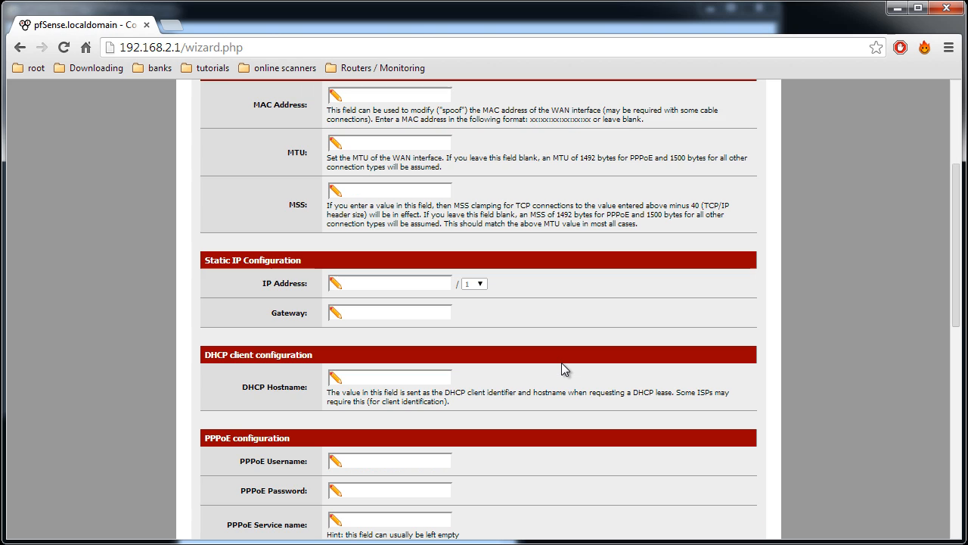
pyautogui.scroll(-1, 580, 368)
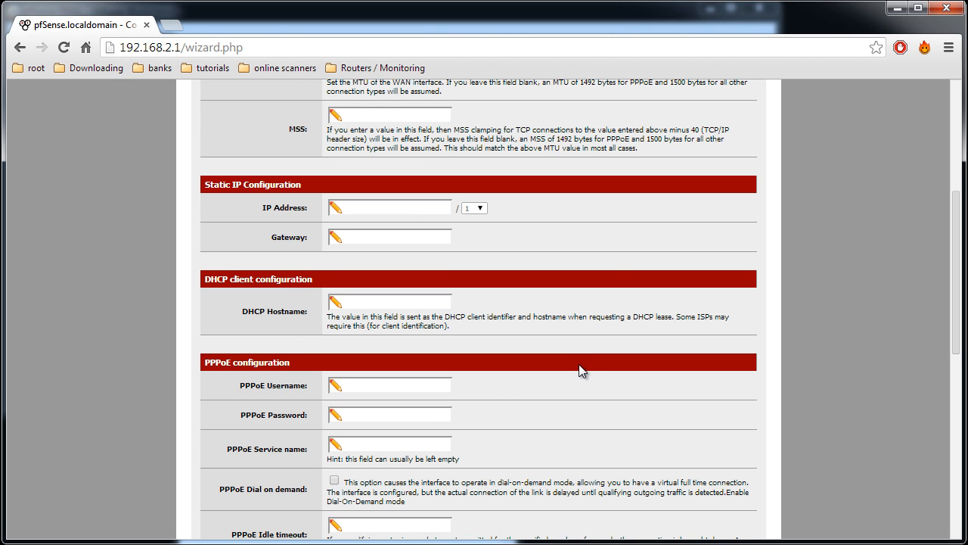
pyautogui.scroll(-1, 580, 370)
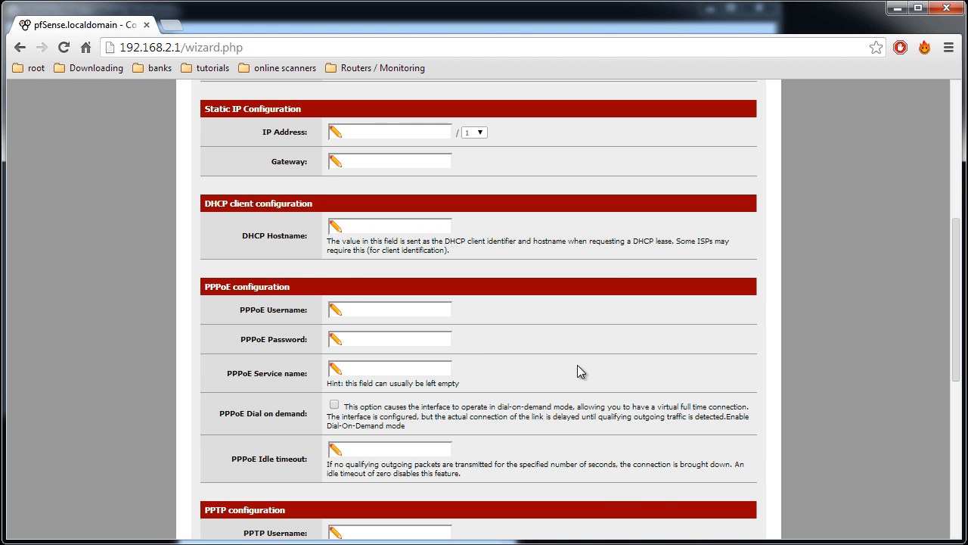
# Fill in the PPPoE username and the PPPoE password for the WAN connection
pyautogui.click(395, 309)
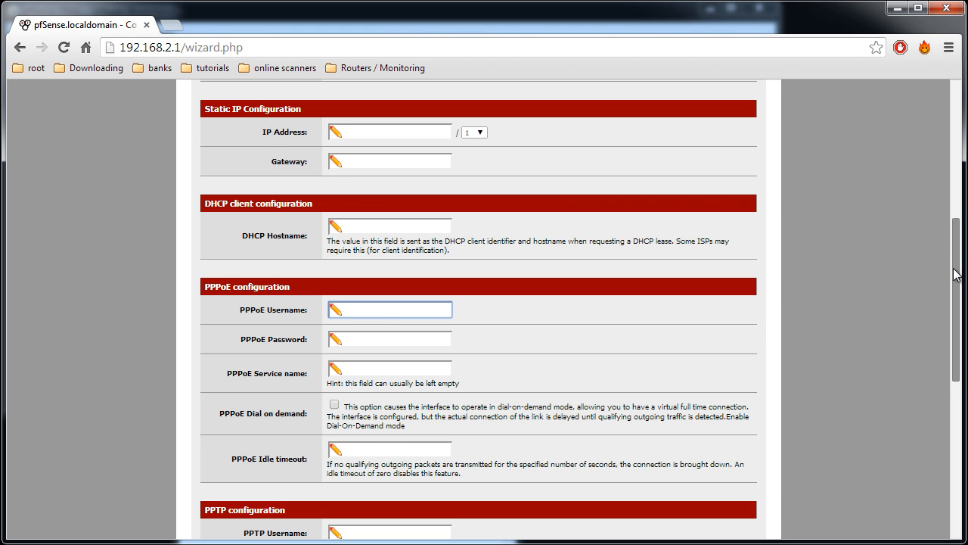
pyautogui.moveTo(957, 273); pyautogui.dragTo(939, 328)
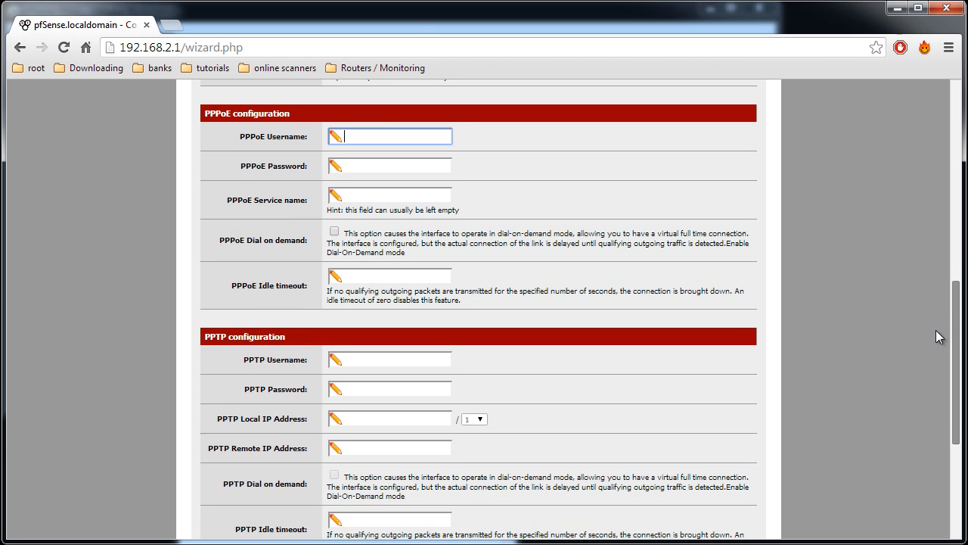
pyautogui.click(388, 135)
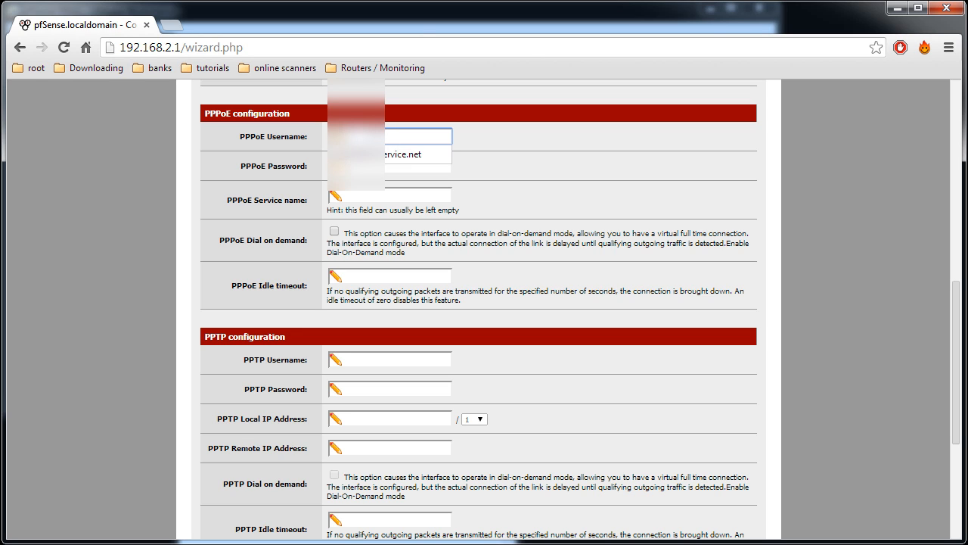
pyautogui.click(390, 155)
pyautogui.click(389, 165)
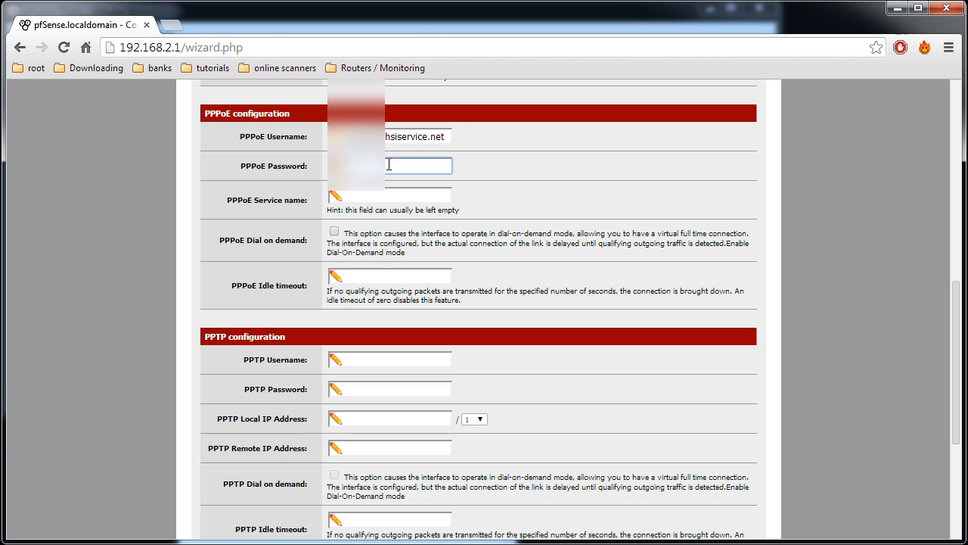
pyautogui.write('*')
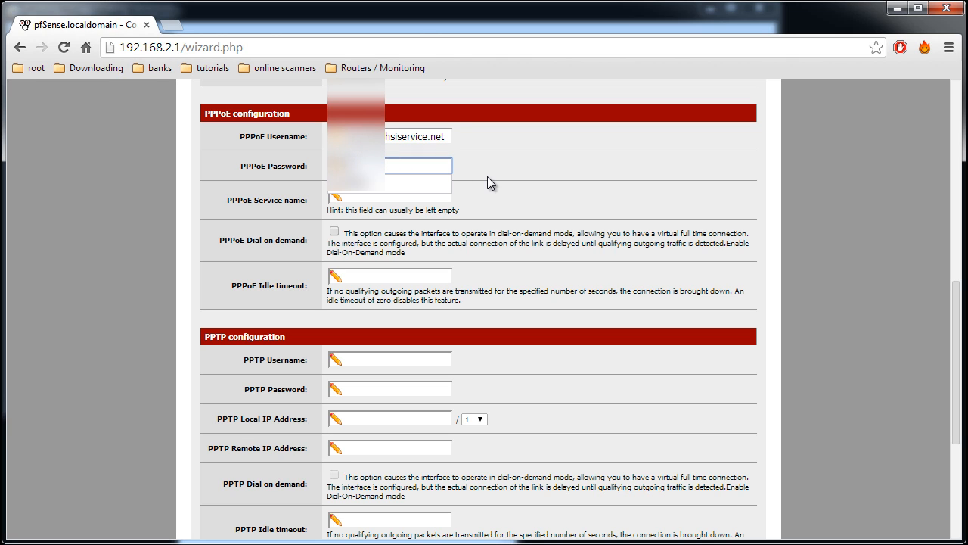
pyautogui.write('*')
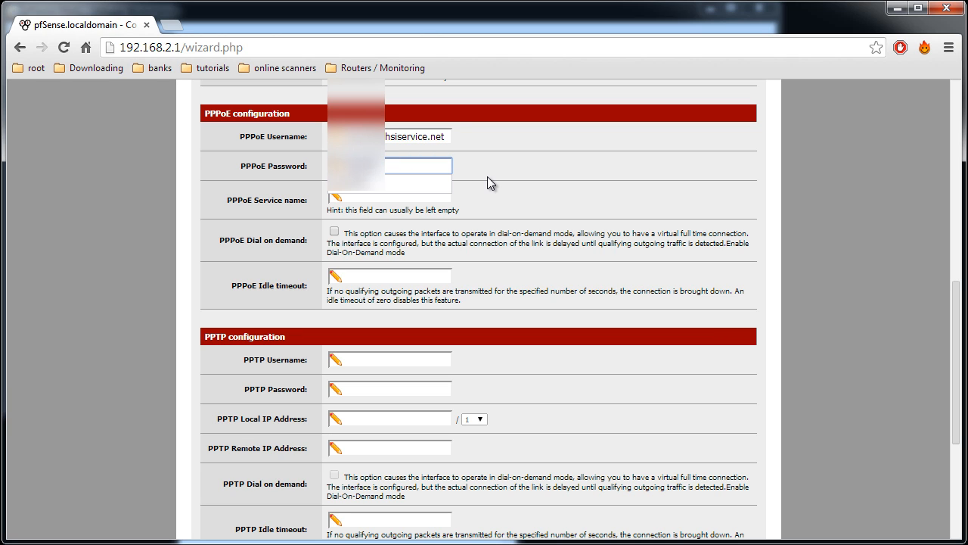
pyautogui.click(414, 176)
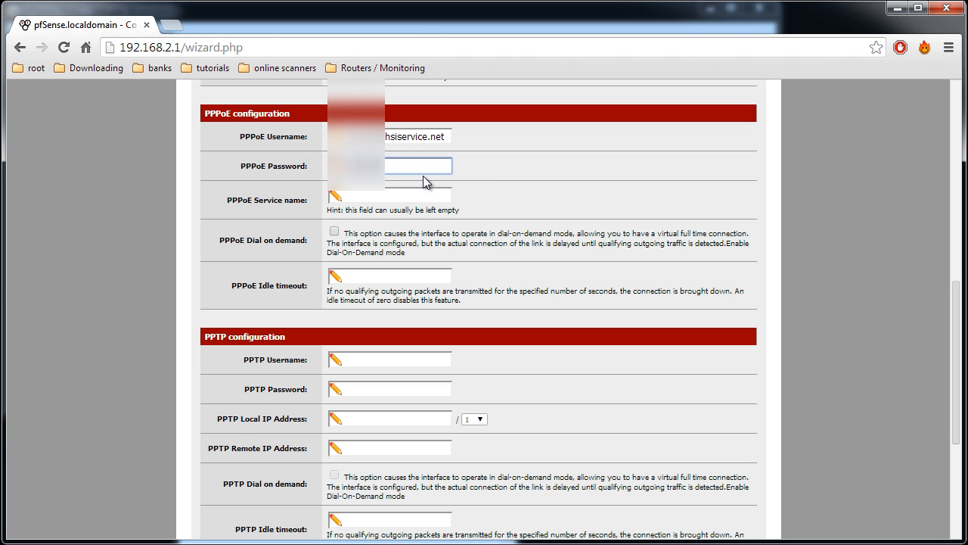
pyautogui.click(492, 186)
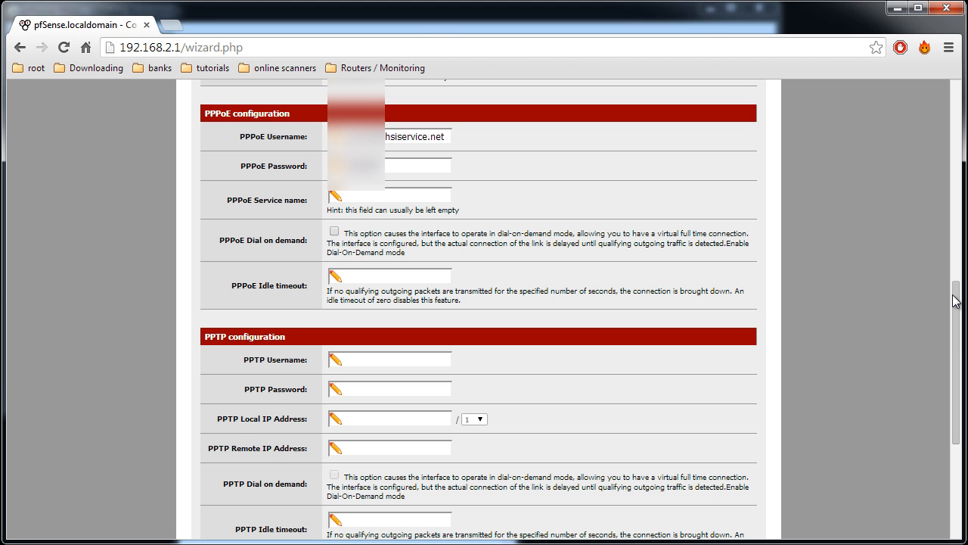
# Submit the WAN settings with private and bogon networks blocked, and accept LAN address 192.168.2.1 with subnet mask 24
pyautogui.moveTo(948, 295); pyautogui.dragTo(940, 389)
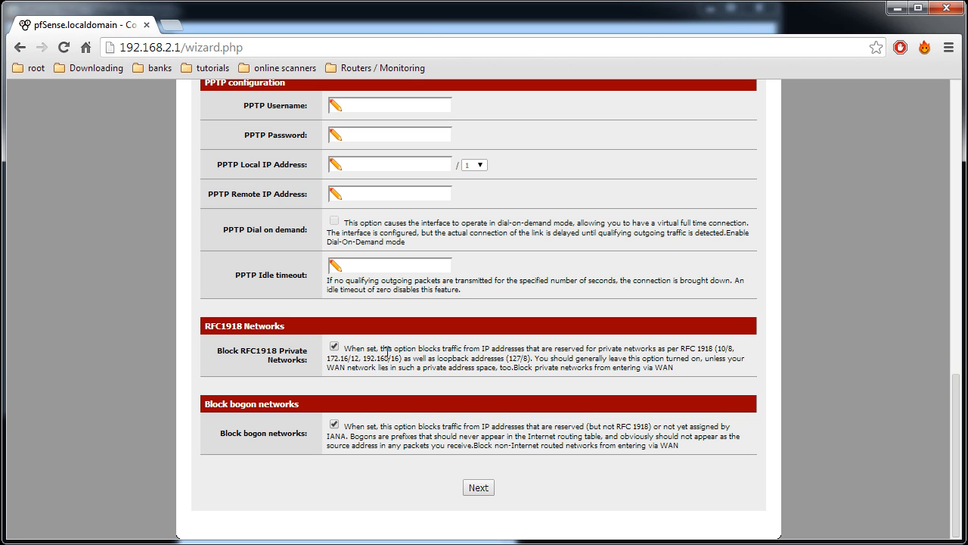
pyautogui.click(479, 490)
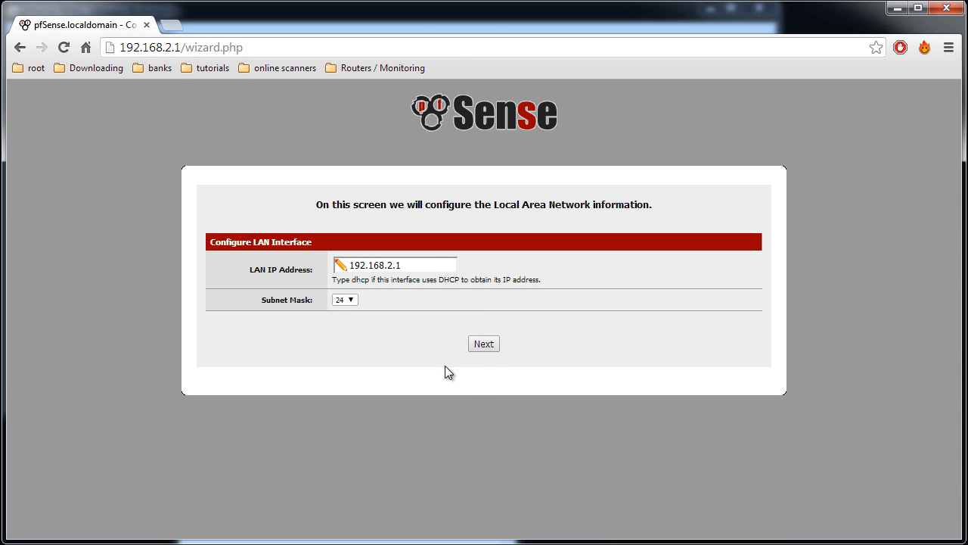
pyautogui.click(484, 349)
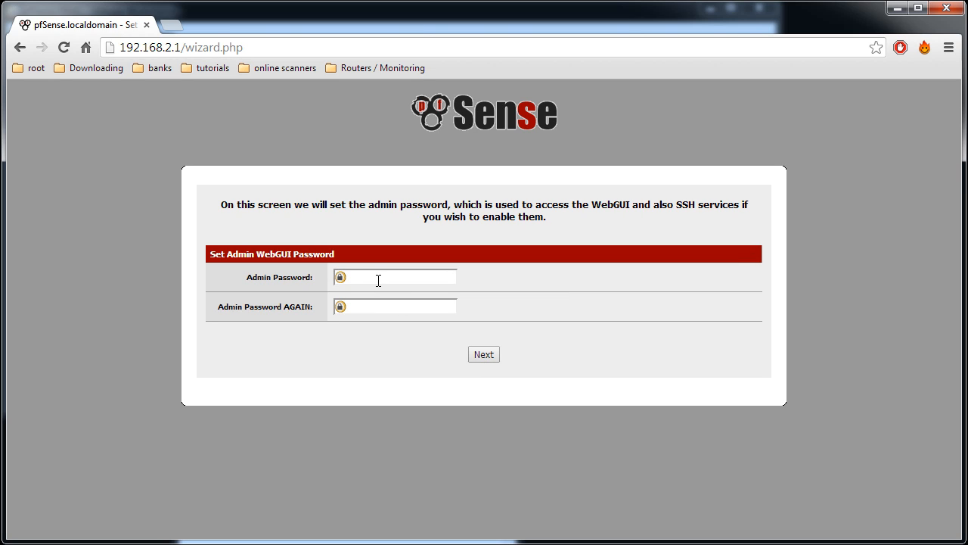
# Enter the new admin WebGUI password in both password fields and reload pfSense with the changes
pyautogui.click(379, 278)
pyautogui.write('*********')
pyautogui.press('Tab')
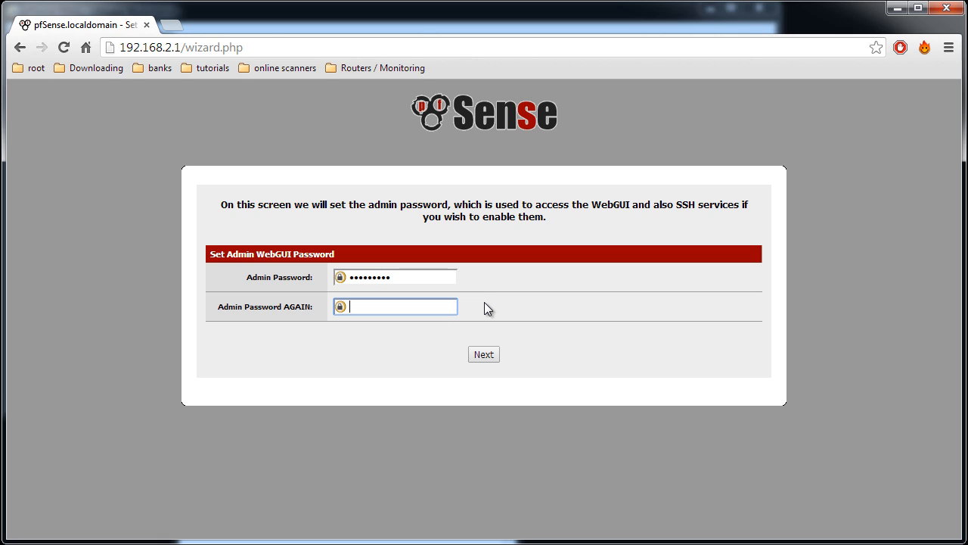
pyautogui.write('**')
pyautogui.press('BackSpace')
pyautogui.press('BackSpace')
pyautogui.write('*********')
pyautogui.click(485, 353)
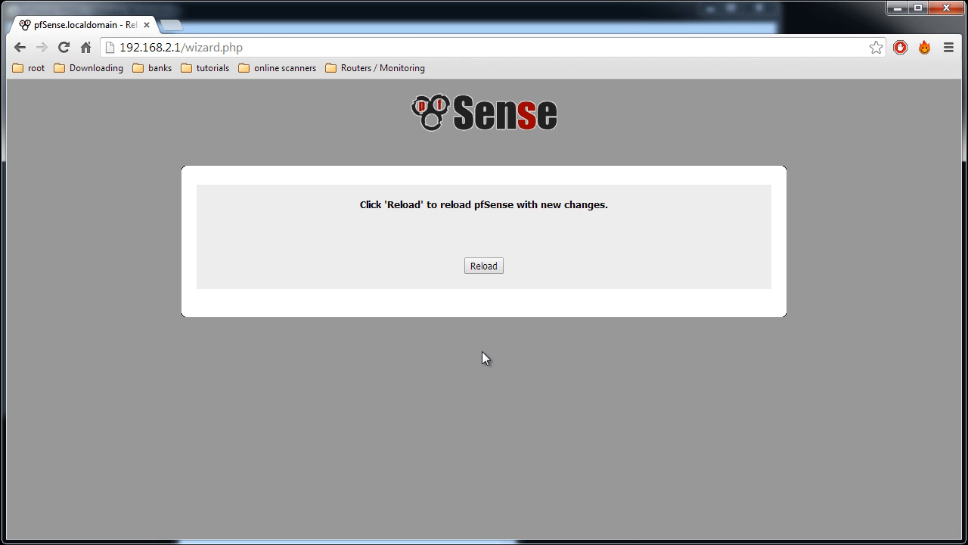
pyautogui.click(482, 265)
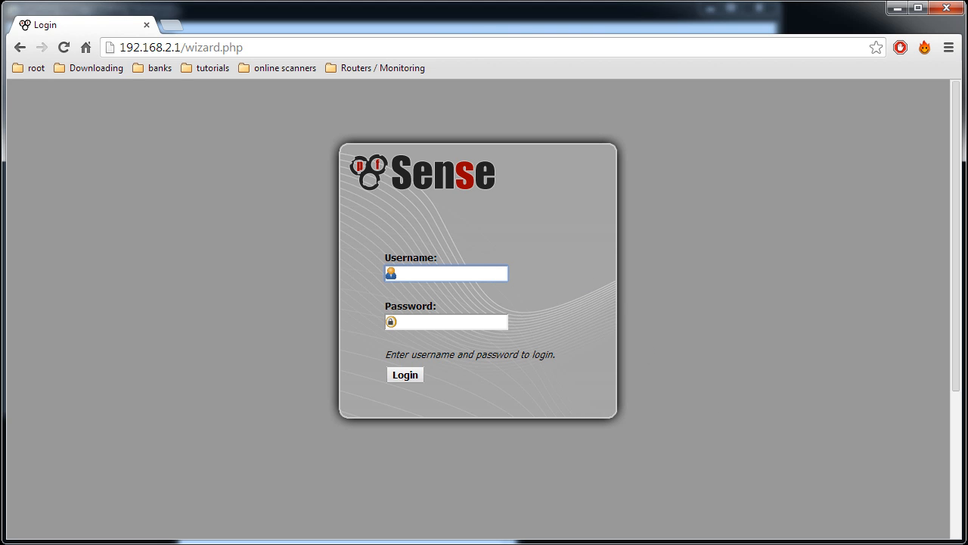
# Log back in as admin with the new account password and check the WAN address on the dashboard
pyautogui.click(459, 274)
pyautogui.click(436, 293)
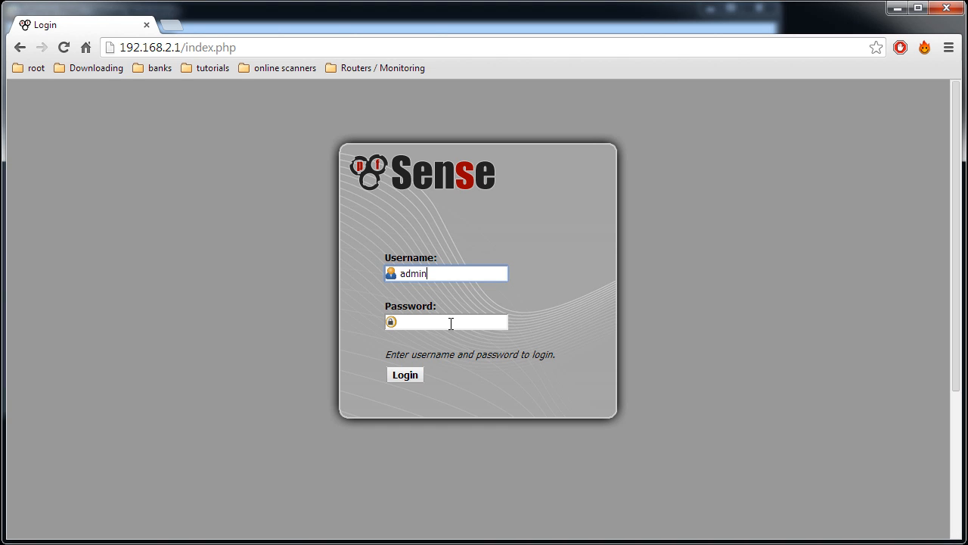
pyautogui.click(450, 323)
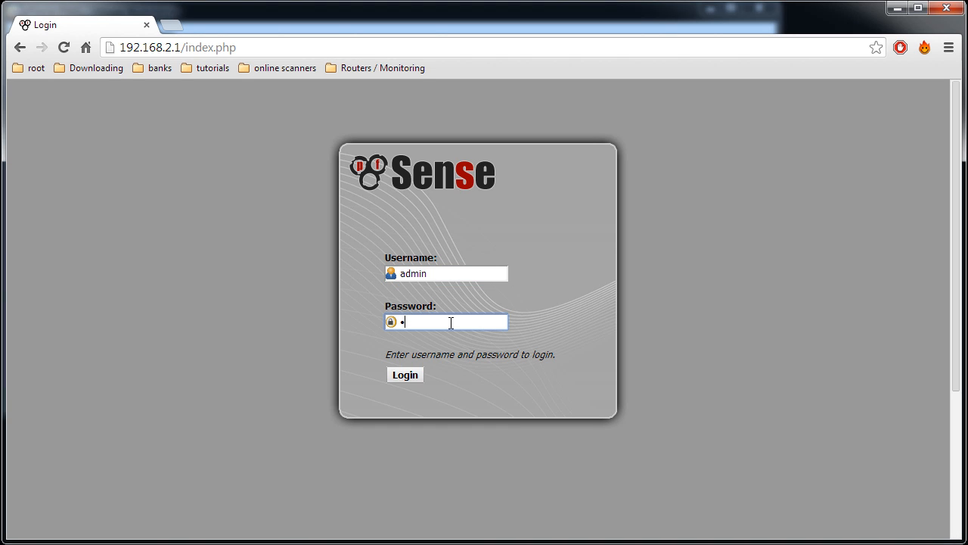
pyautogui.press('Return')
pyautogui.moveTo(582, 215); pyautogui.dragTo(515, 215)
pyautogui.click(516, 213)
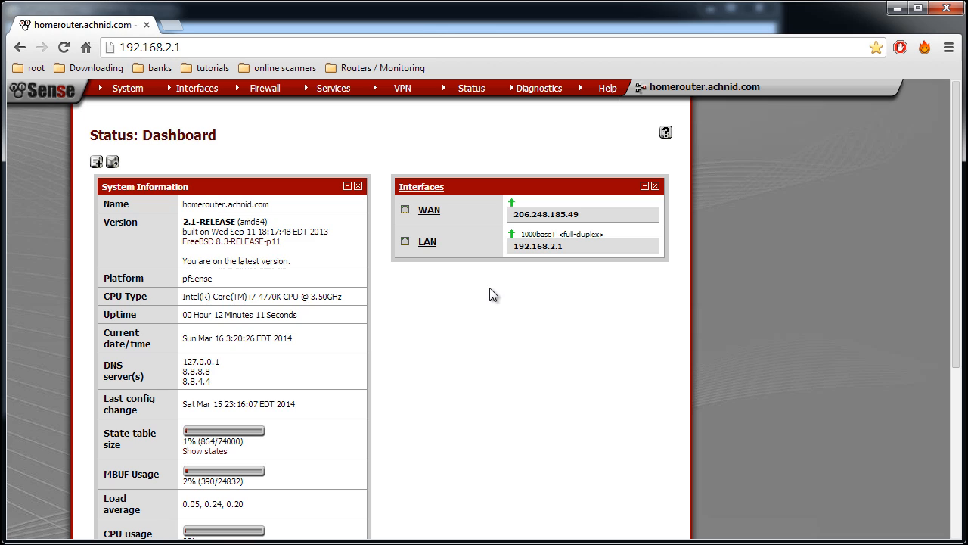
# Switch to the Windows Command Prompt and ping yahoo.ca to test the internet connection through the router
pyautogui.moveTo(580, 215); pyautogui.dragTo(509, 215)
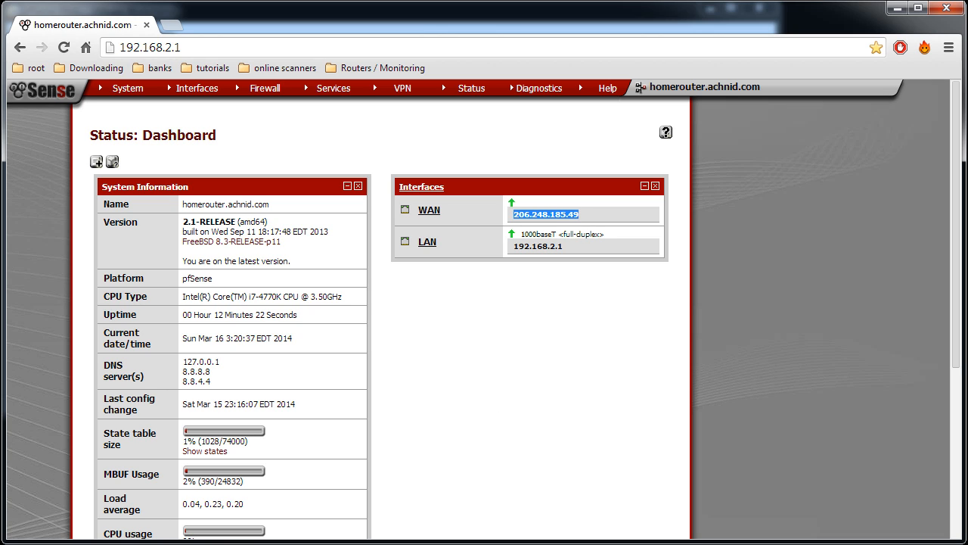
pyautogui.click(647, 544)
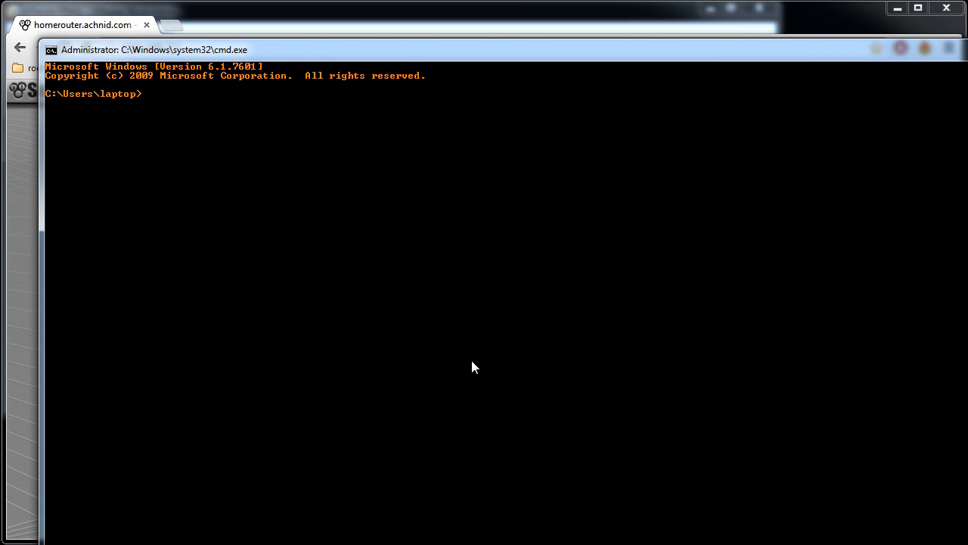
pyautogui.write('ping yahoo.ca')
pyautogui.press('Return')
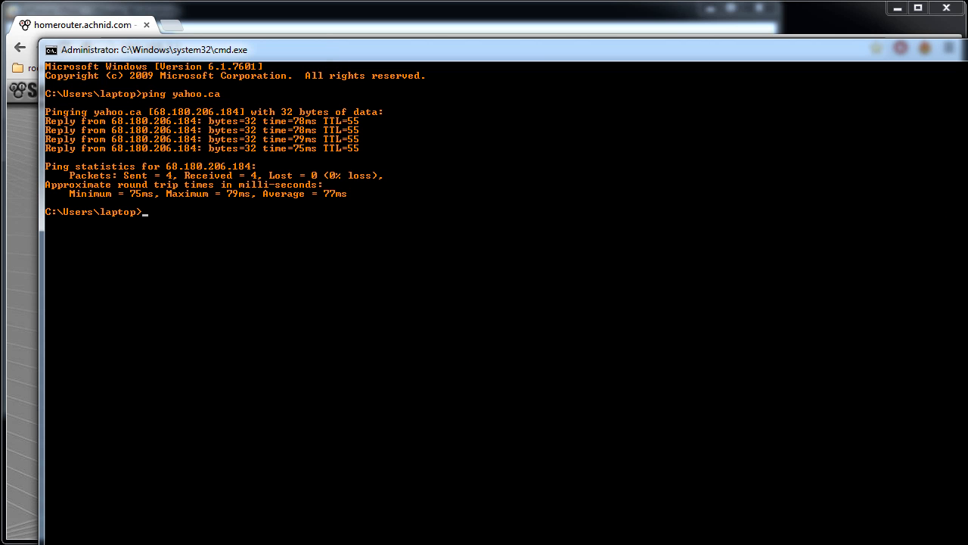
pyautogui.hotkey('alt', 'Tab')
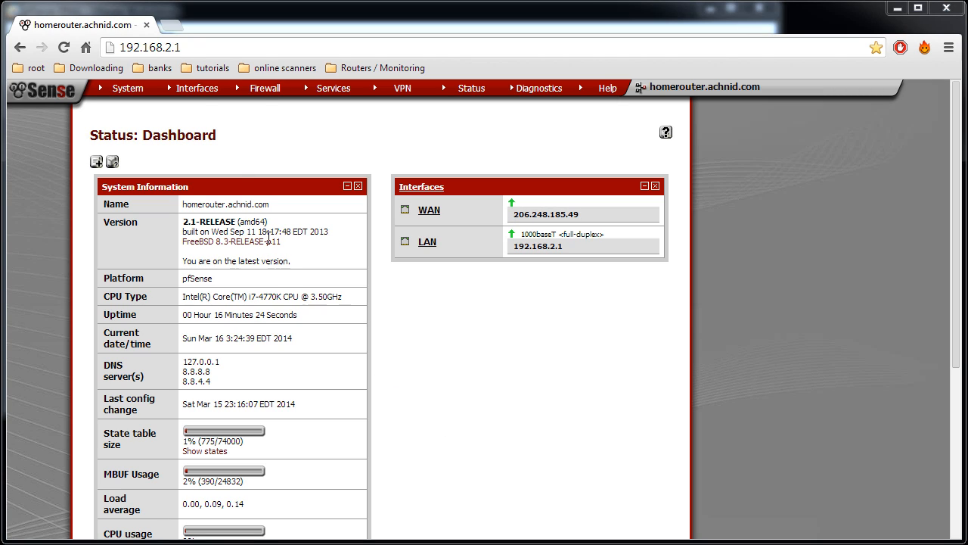
# In the WAN interface settings, enable requesting an IPv6 prefix through the IPv4 connectivity link, and save and apply the change
pyautogui.moveTo(197, 90)
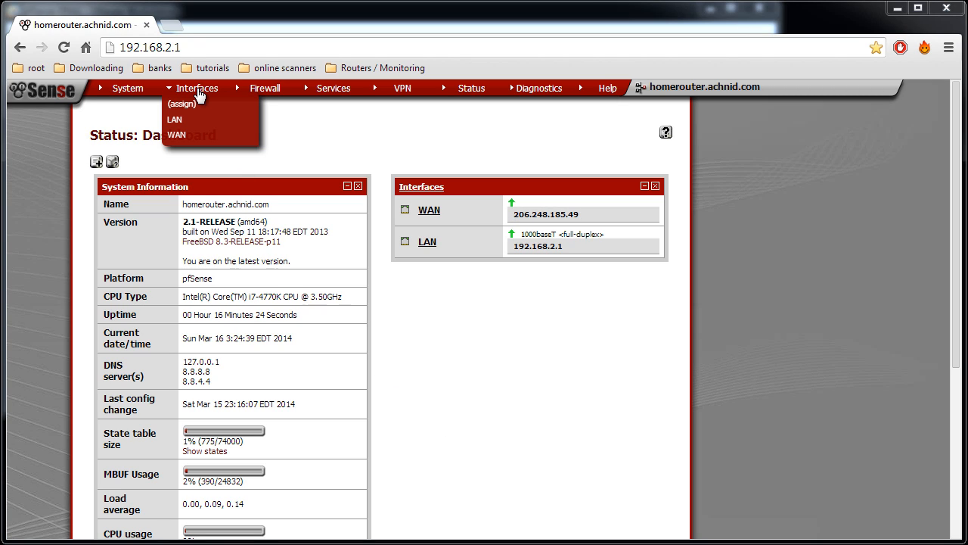
pyautogui.click(180, 136)
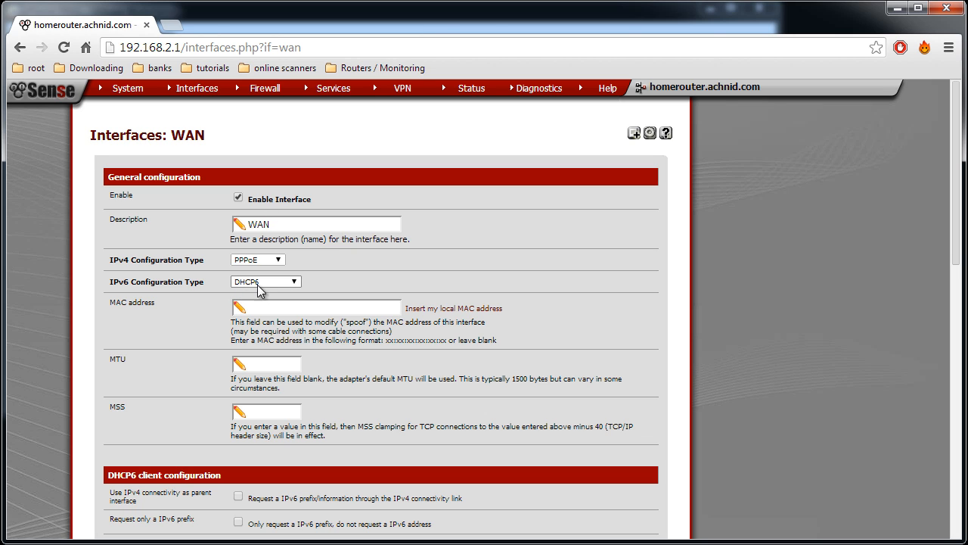
pyautogui.scroll(-2, 521, 302)
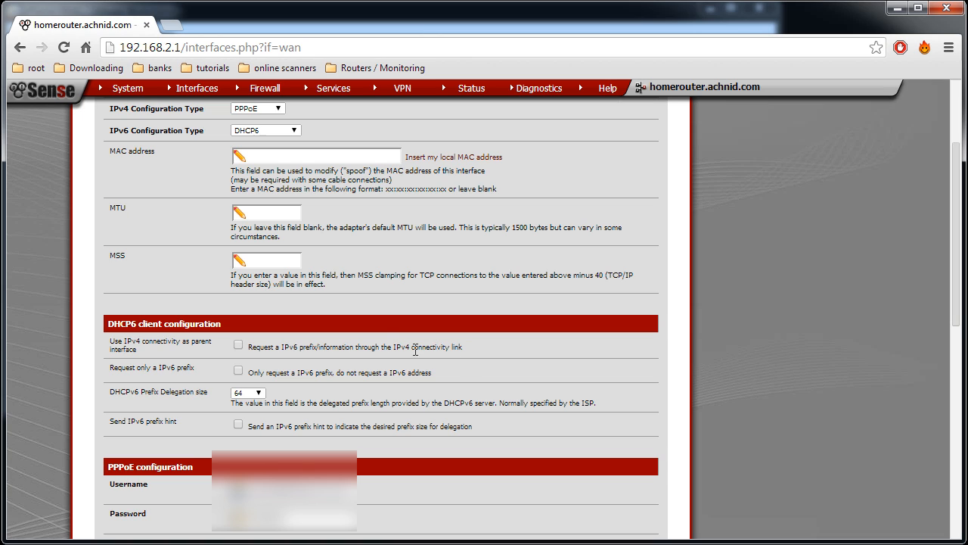
pyautogui.click(239, 345)
pyautogui.moveTo(281, 345); pyautogui.dragTo(352, 349)
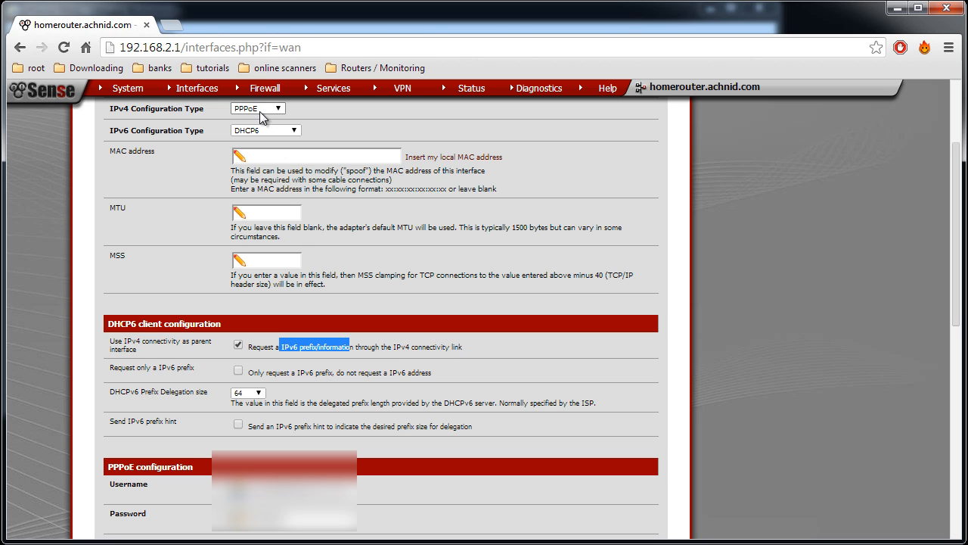
pyautogui.click(311, 354)
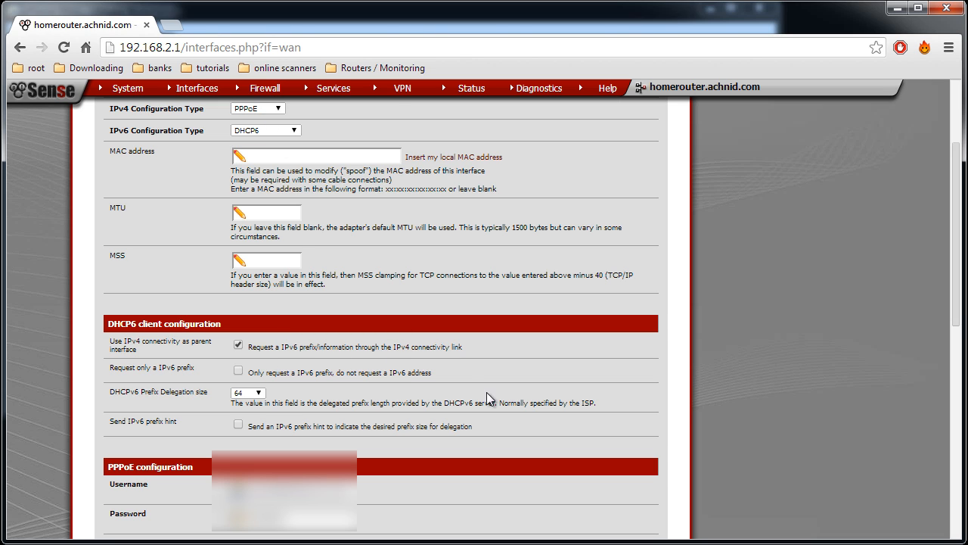
pyautogui.scroll(-10, 491, 387)
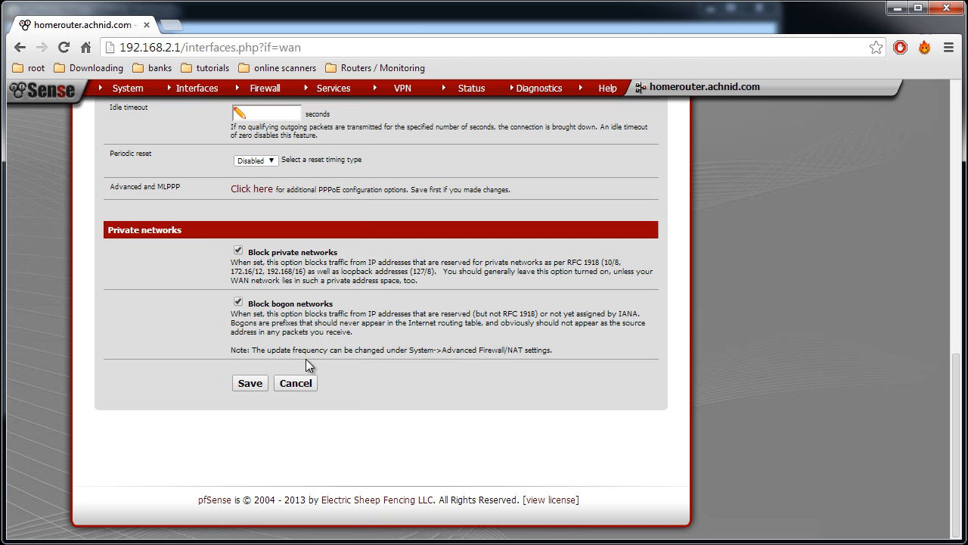
pyautogui.click(251, 380)
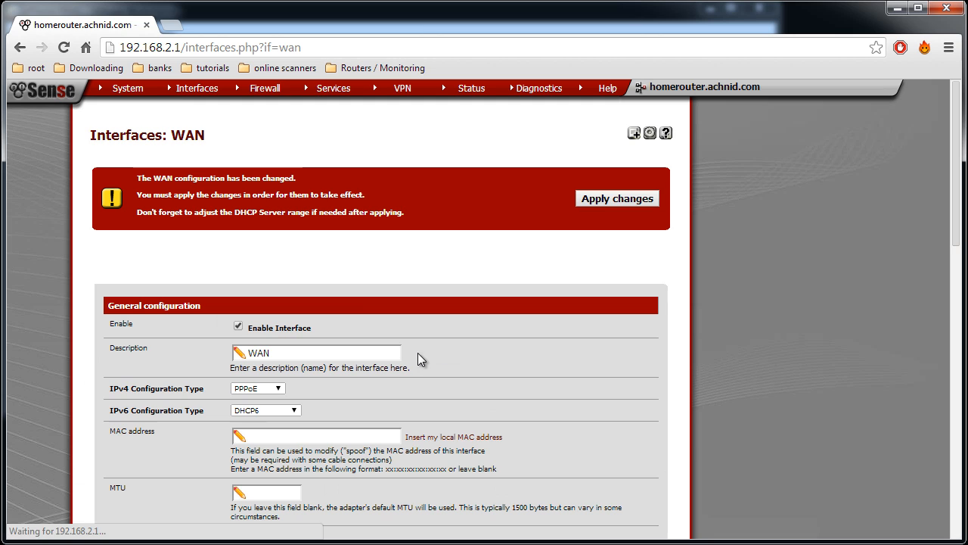
pyautogui.click(599, 200)
# Check the status of the WAN_PPPOE and WAN_DHCP6 gateways and reload the gateway status page
pyautogui.moveTo(470, 91)
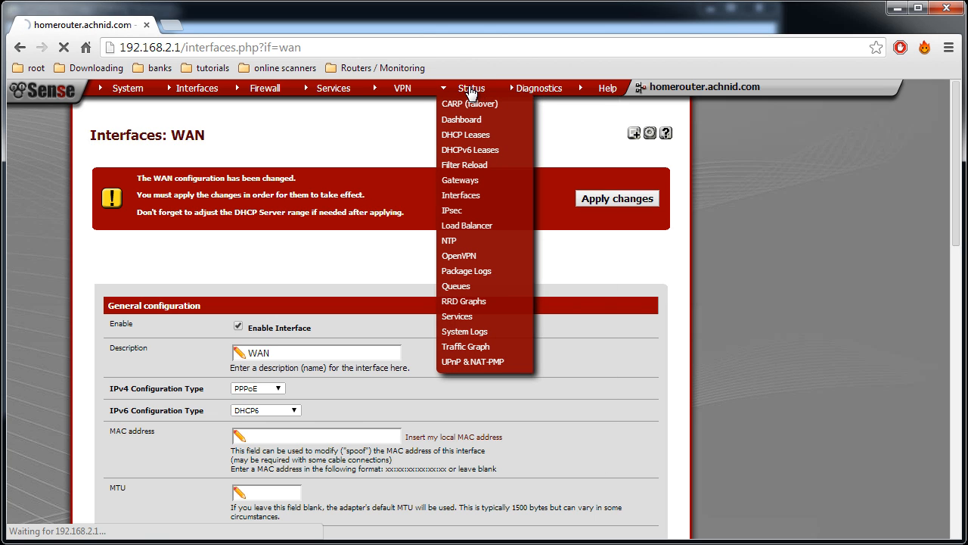
pyautogui.click(462, 180)
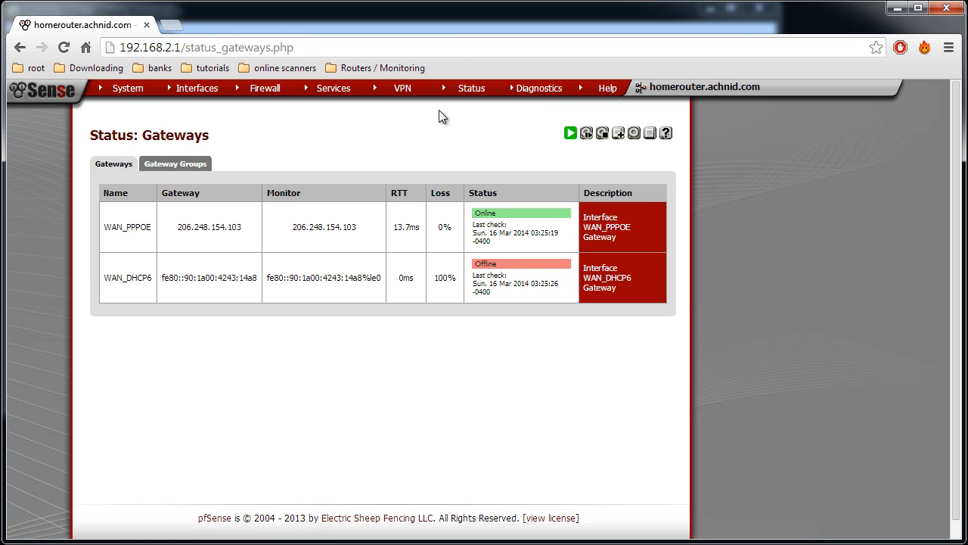
pyautogui.click(65, 49)
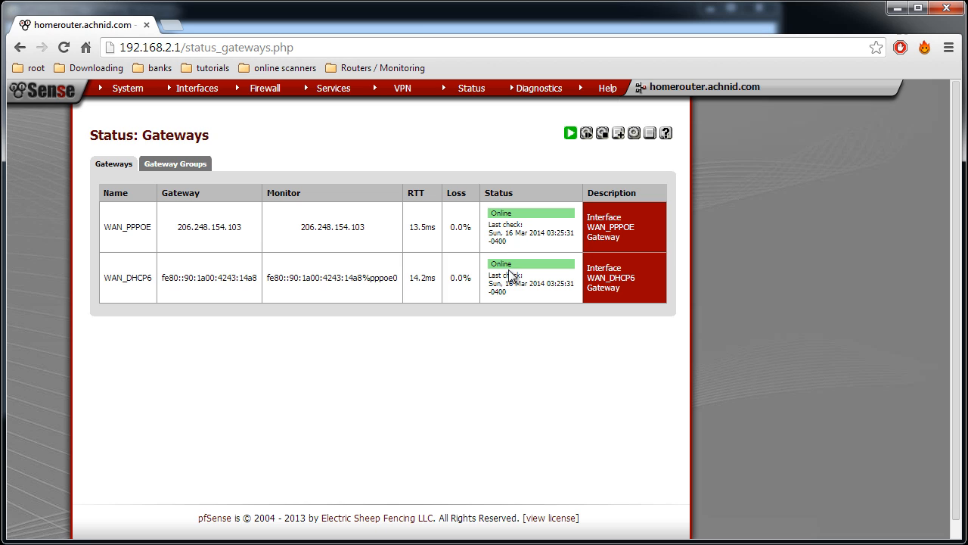
# Set the LAN interface's IPv6 configuration type to Static IPv6
pyautogui.moveTo(200, 83)
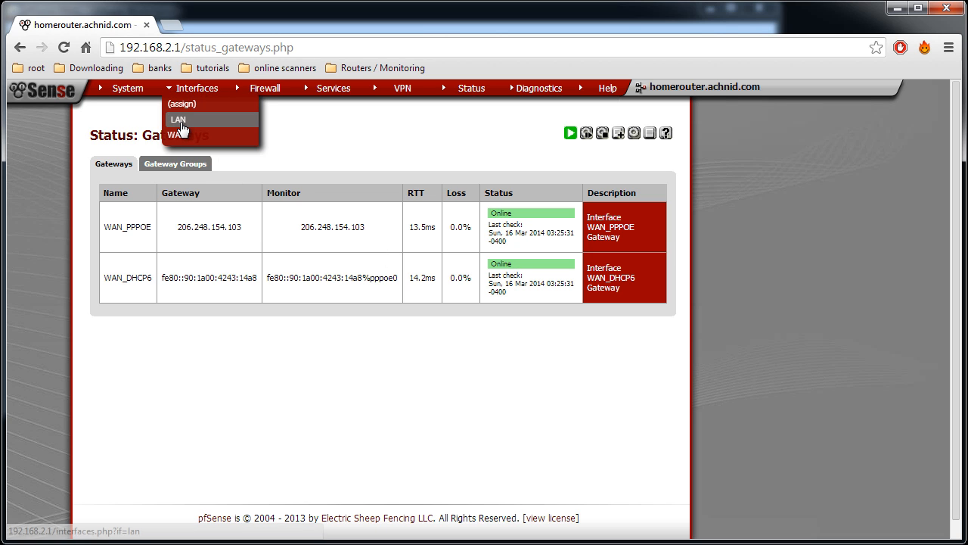
pyautogui.click(180, 122)
pyautogui.scroll(-3, 521, 336)
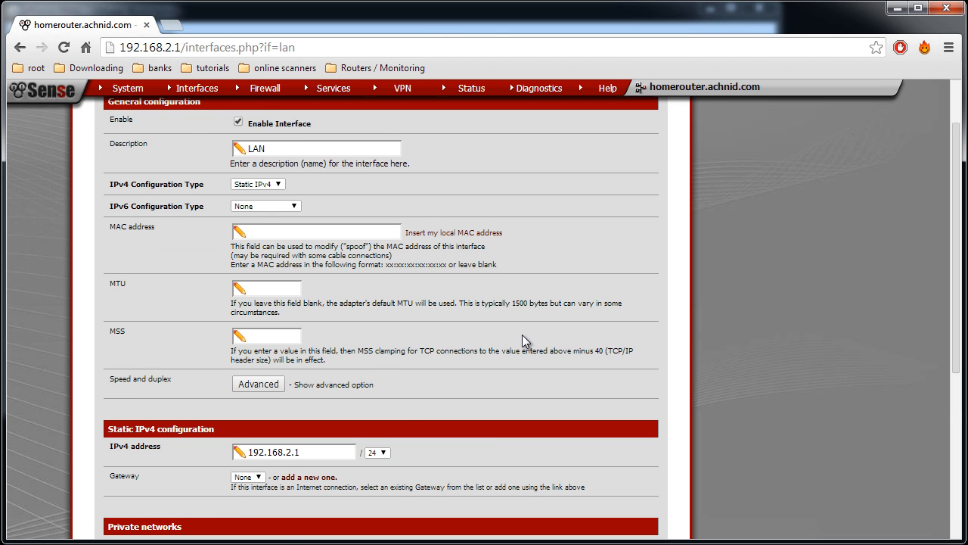
pyautogui.scroll(2, 432, 302)
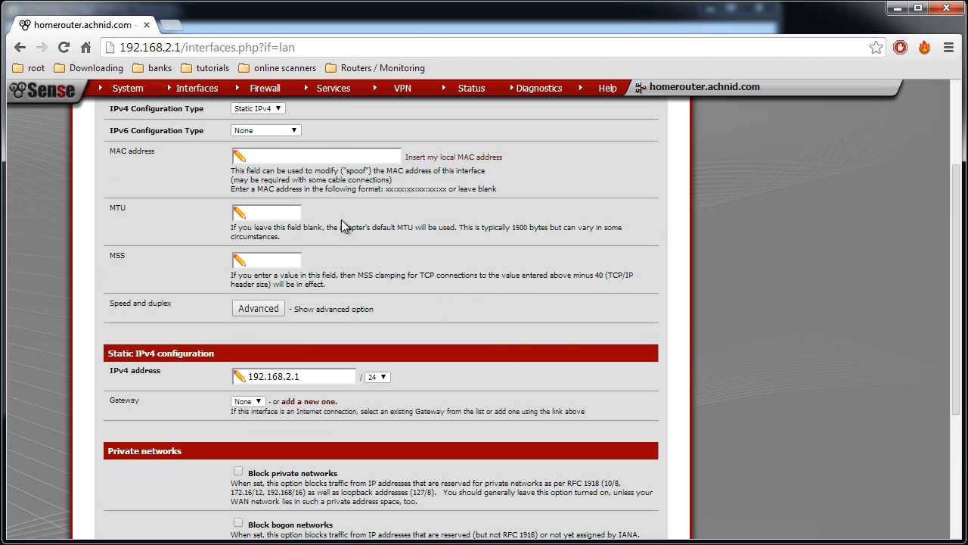
pyautogui.click(277, 204)
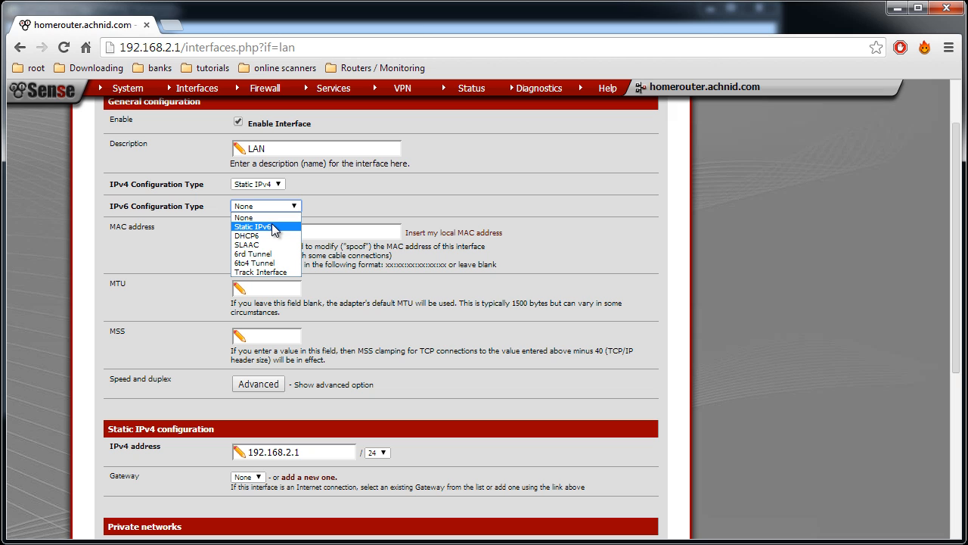
pyautogui.click(272, 226)
pyautogui.scroll(-2, 510, 342)
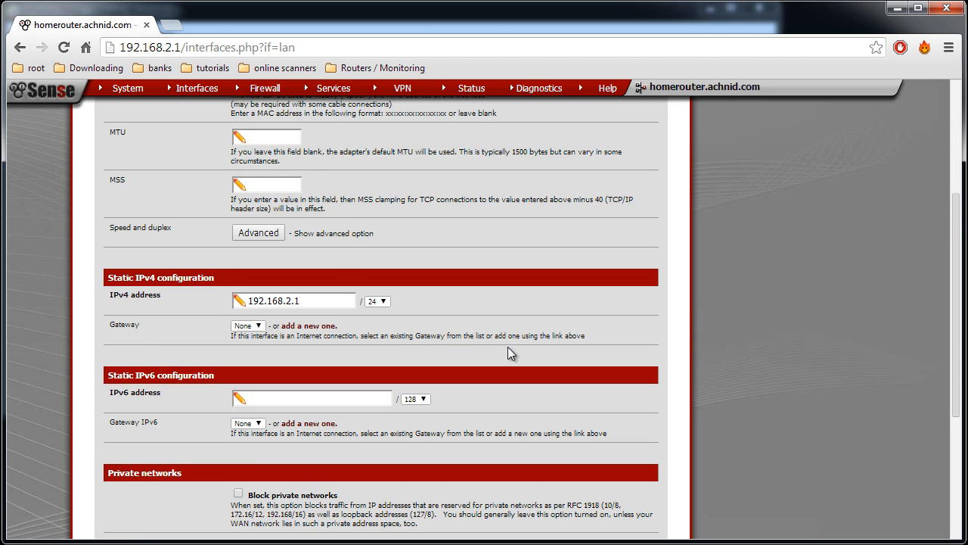
pyautogui.scroll(-1, 511, 353)
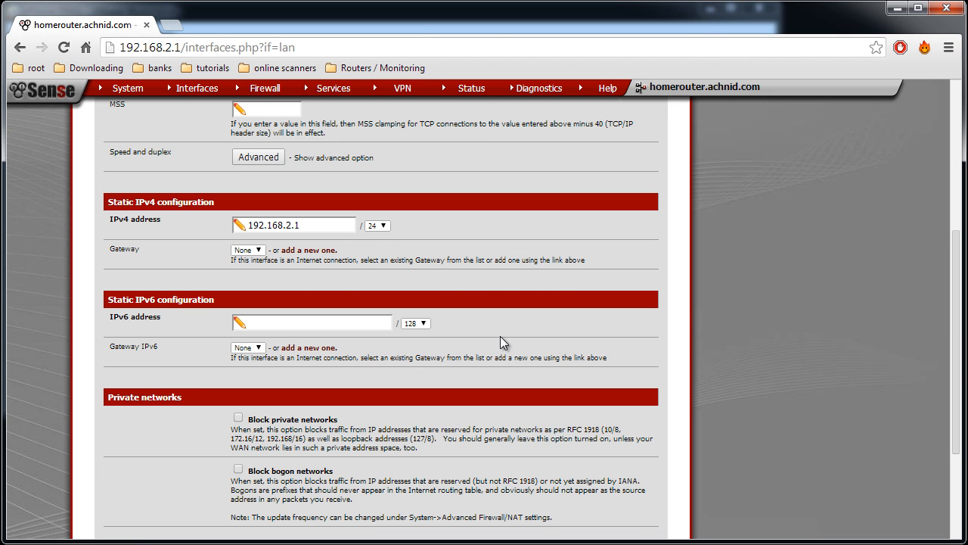
# Set the LAN static IPv6 address to 2607:f2c0:a000:109::1 with a prefix length of 64, pasting the copied address
pyautogui.click(316, 316)
pyautogui.hotkey('alt', 'Tab')
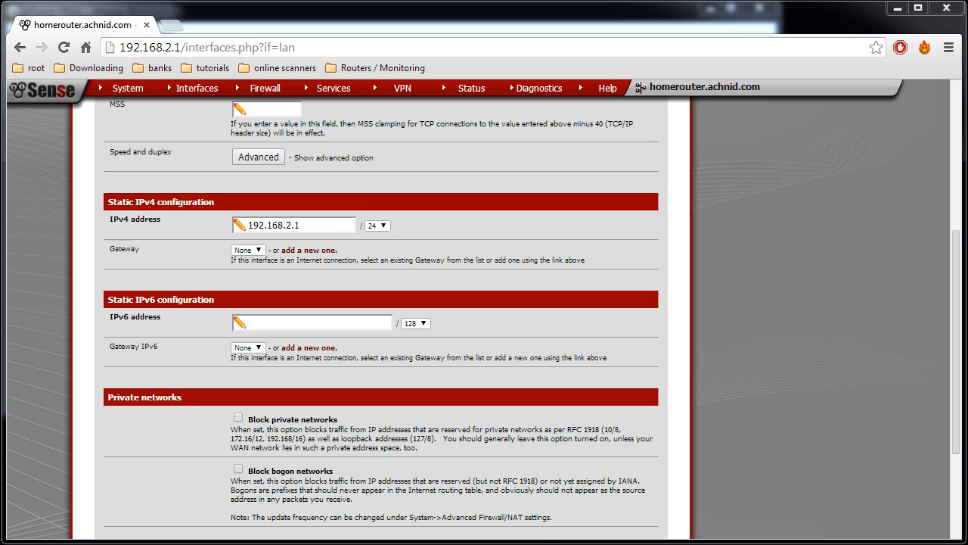
pyautogui.rightClick(340, 495)
pyautogui.click(373, 542)
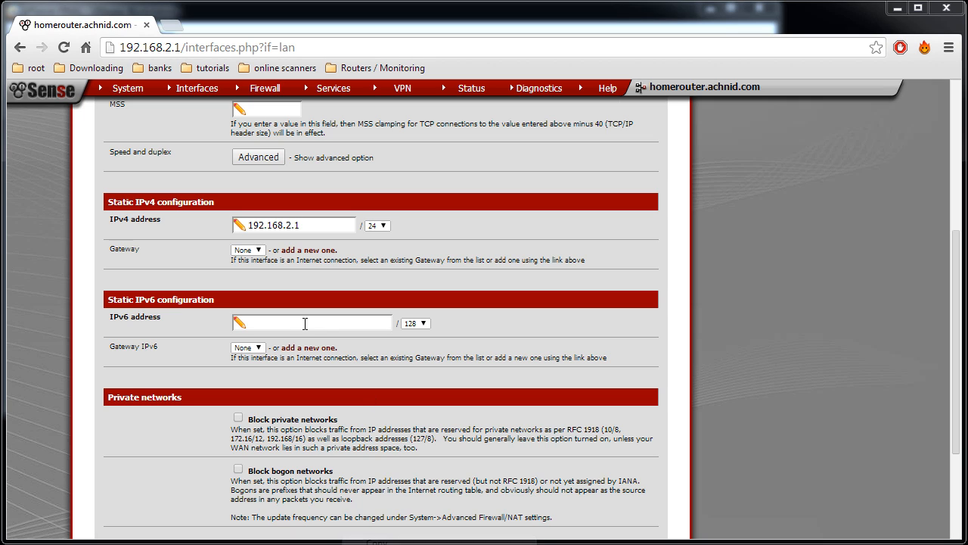
pyautogui.click(422, 324)
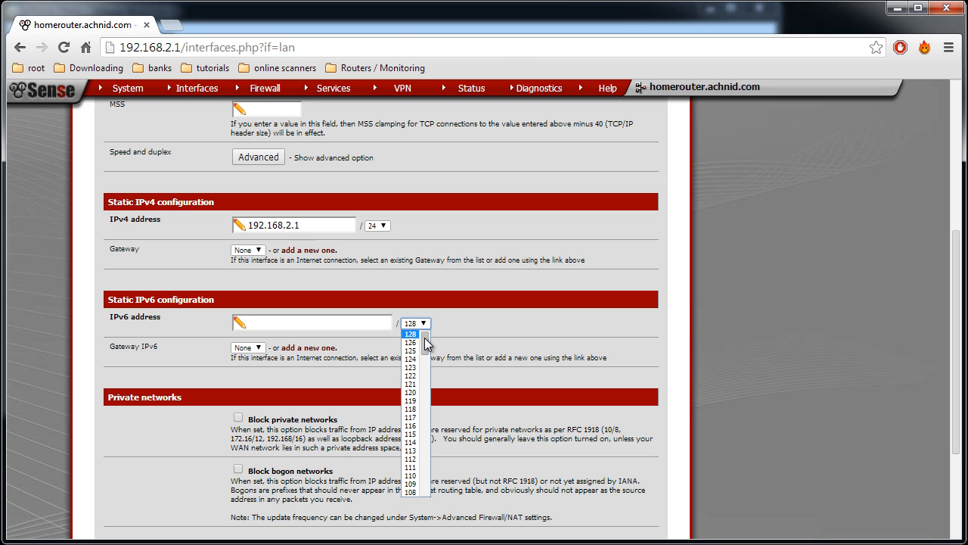
pyautogui.moveTo(426, 333); pyautogui.dragTo(427, 416)
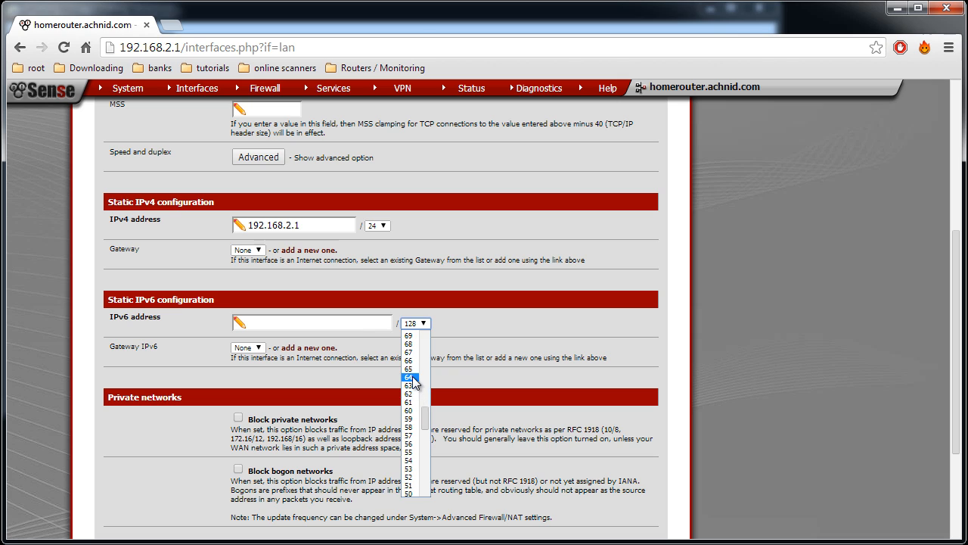
pyautogui.click(408, 377)
pyautogui.click(342, 323)
pyautogui.rightClick(341, 323)
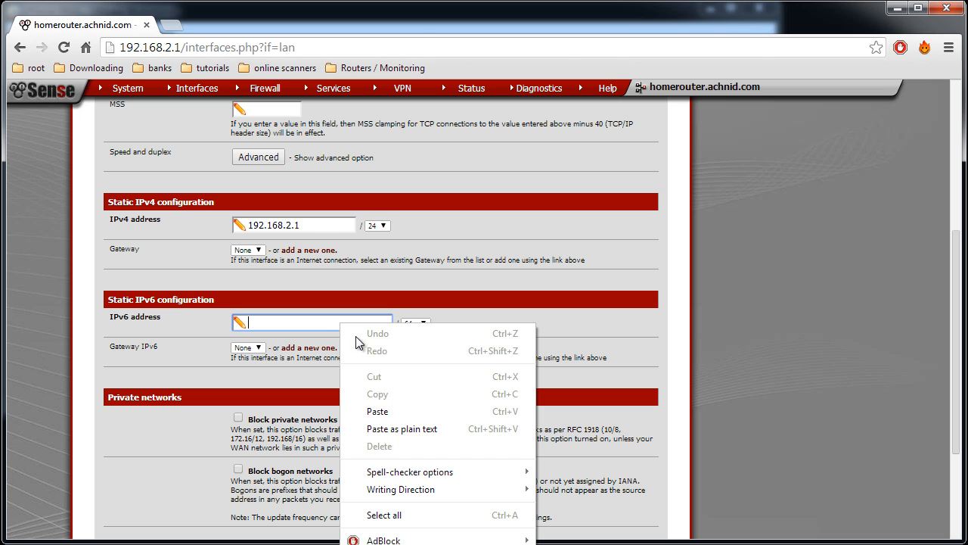
pyautogui.click(397, 428)
# Examine the network prefix and the host part of the LAN IPv6 address
pyautogui.moveTo(337, 326); pyautogui.dragTo(228, 318)
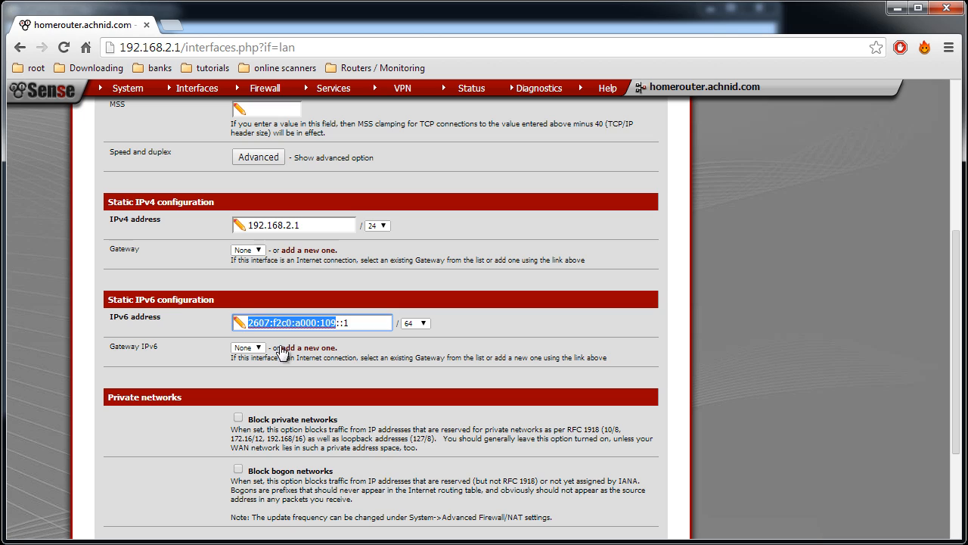
pyautogui.click(358, 324)
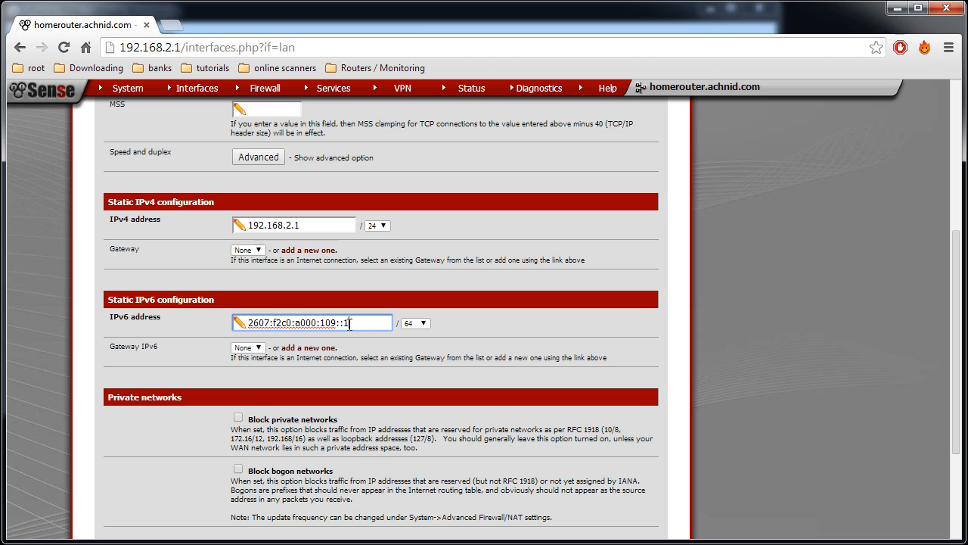
pyautogui.hotkey('shift', 'Left')
pyautogui.hotkey('shift', 'Left')
pyautogui.click(337, 323)
pyautogui.moveTo(337, 323); pyautogui.dragTo(247, 323)
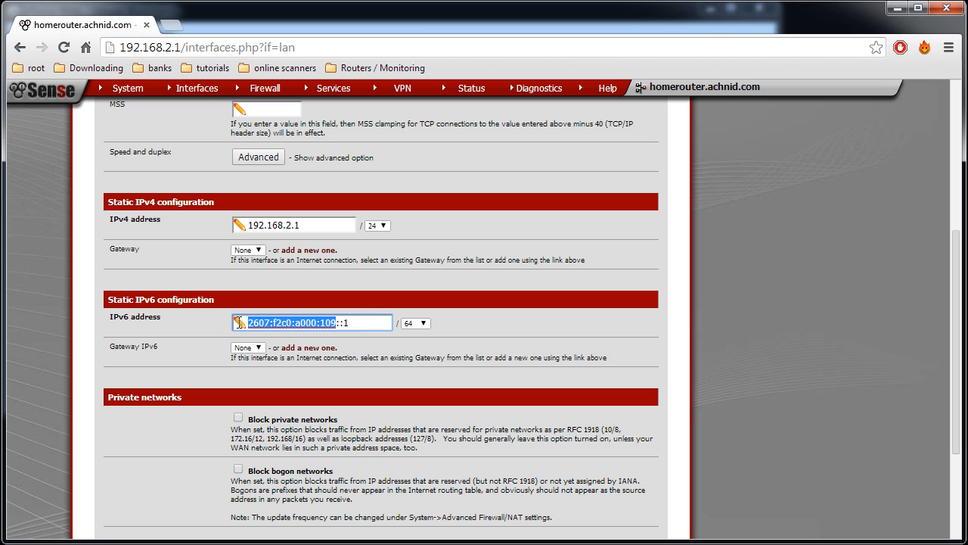
pyautogui.click(366, 324)
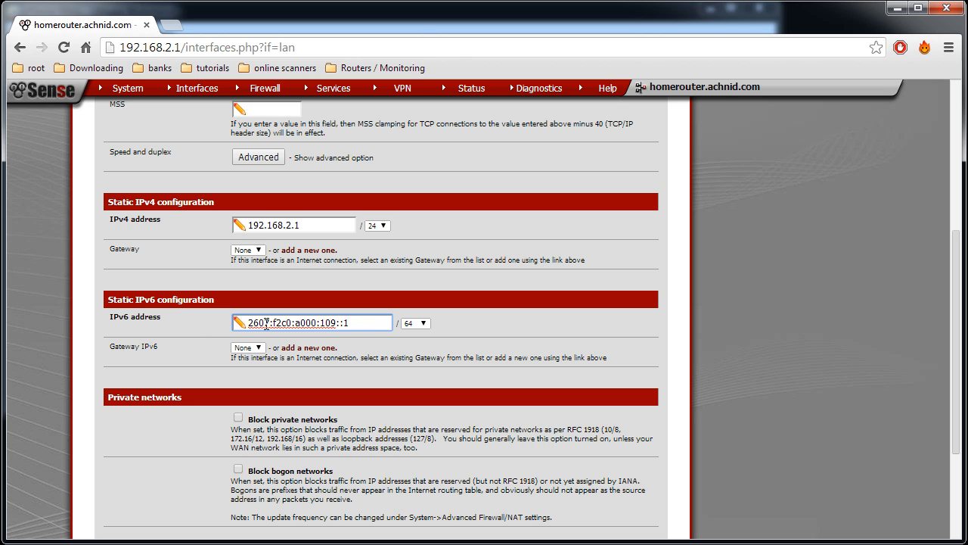
pyautogui.click(500, 261)
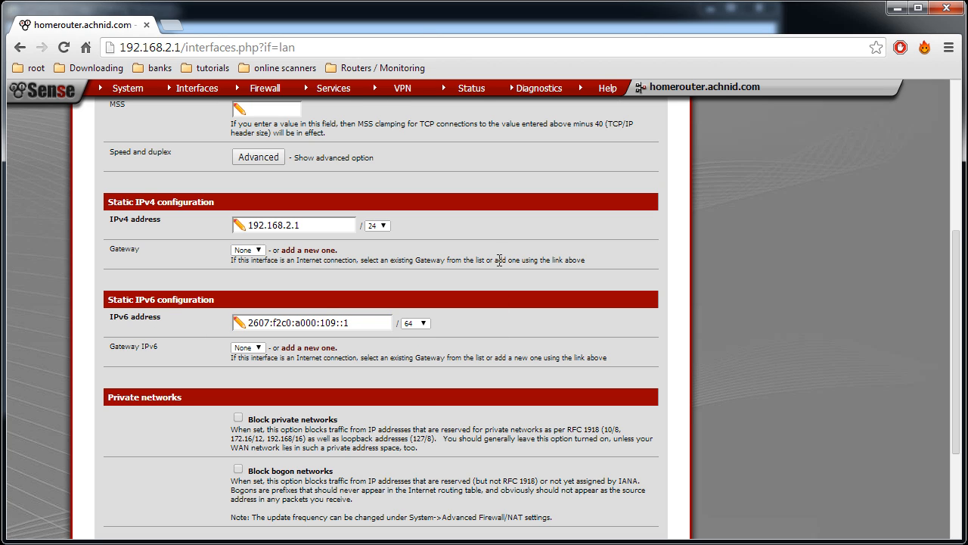
# Review the LAN interface settings, and save and apply the LAN configuration
pyautogui.scroll(1, 307, 158)
pyautogui.scroll(3, 307, 158)
pyautogui.doubleClick(280, 224)
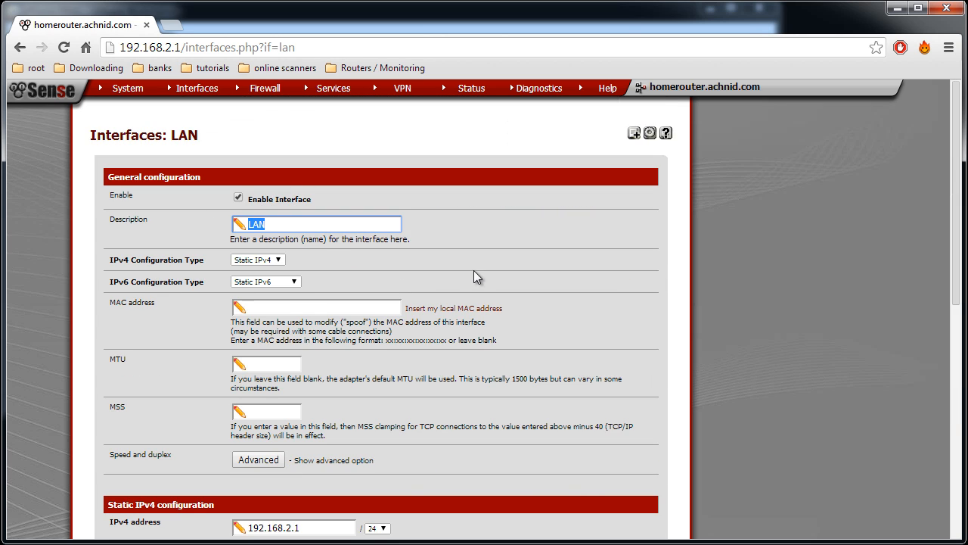
pyautogui.click(474, 270)
pyautogui.scroll(-6, 484, 288)
pyautogui.scroll(1, 496, 321)
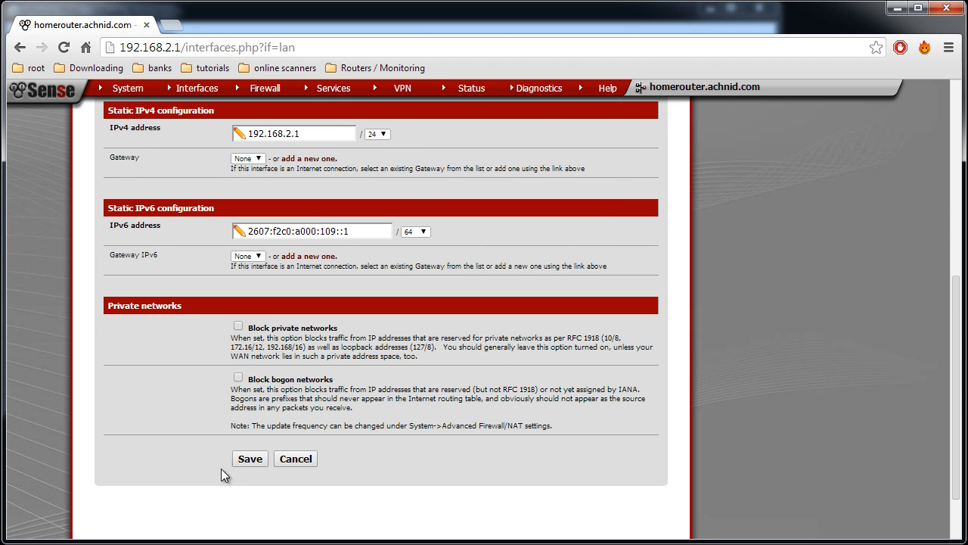
pyautogui.click(251, 459)
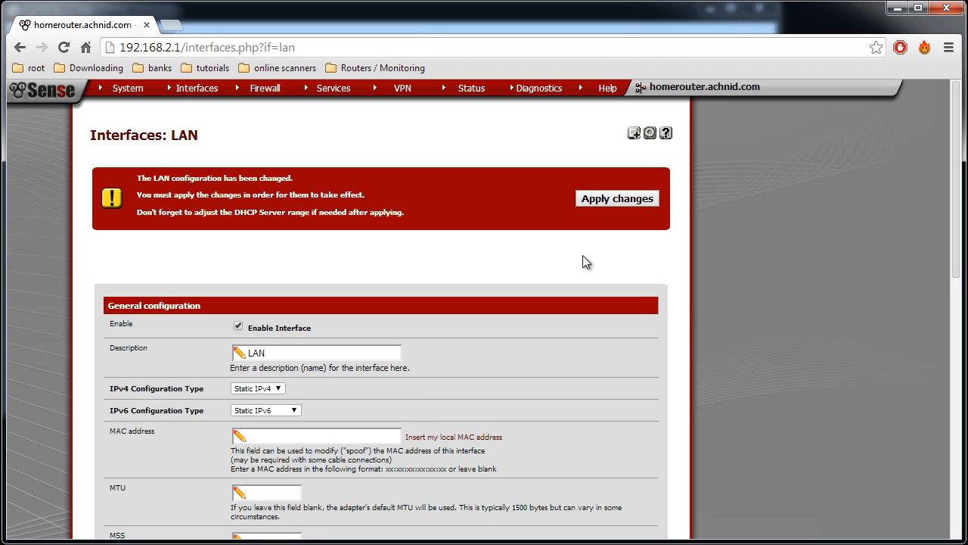
pyautogui.click(596, 200)
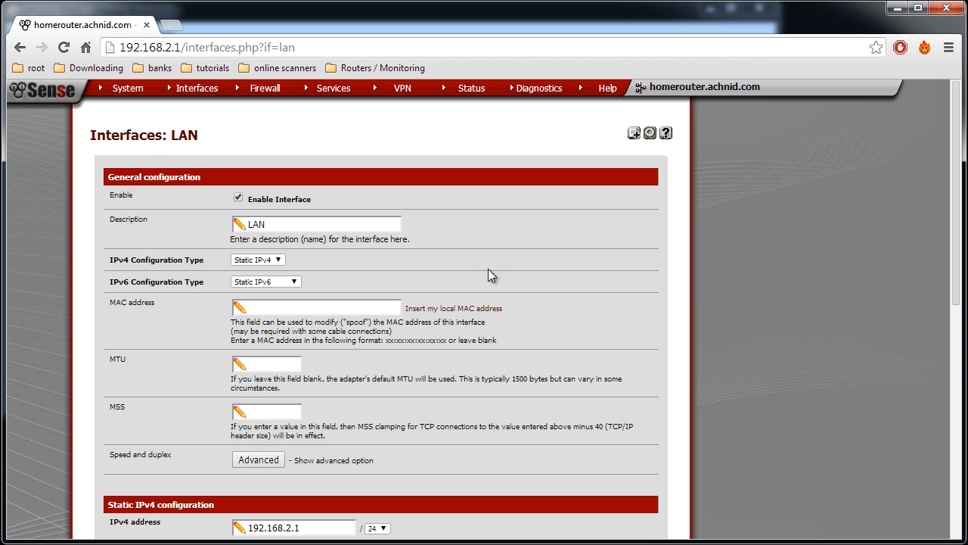
# Review the static IPv6 address entered in the LAN interface's configuration
pyautogui.scroll(-3, 488, 268)
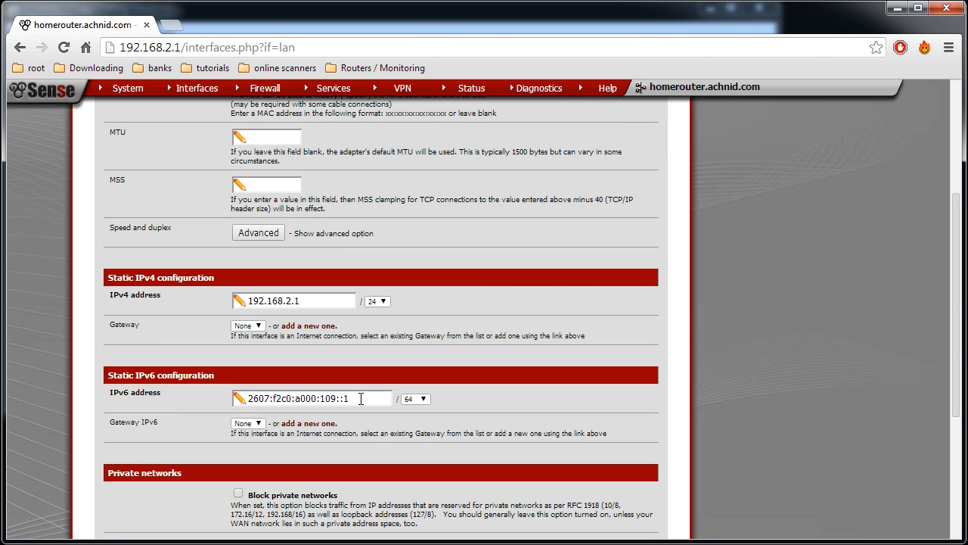
pyautogui.moveTo(361, 399); pyautogui.dragTo(242, 399)
pyautogui.click(323, 396)
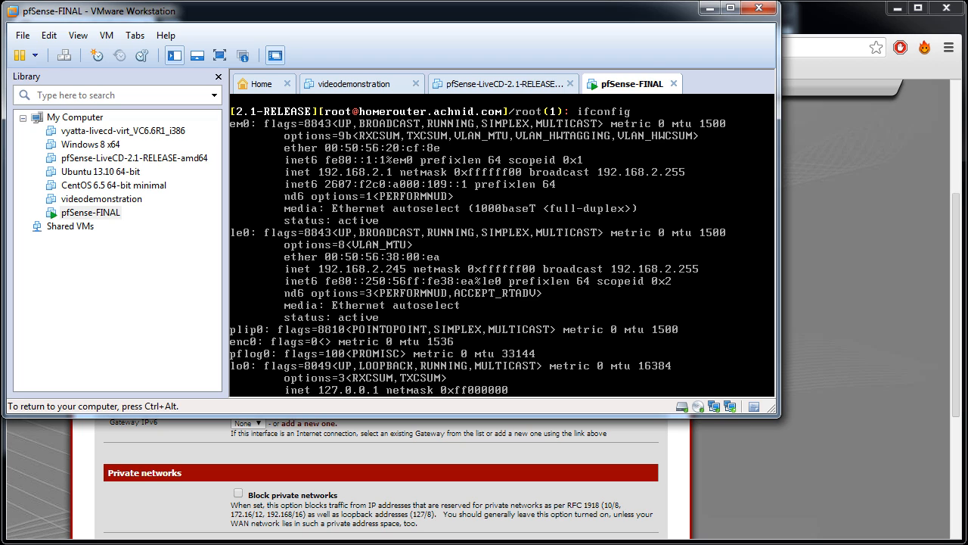
# Switch to the pfSense-FINAL virtual machine in VMware Workstation and exit the shell to the console menu
pyautogui.hotkey('ctrl', 'alt')
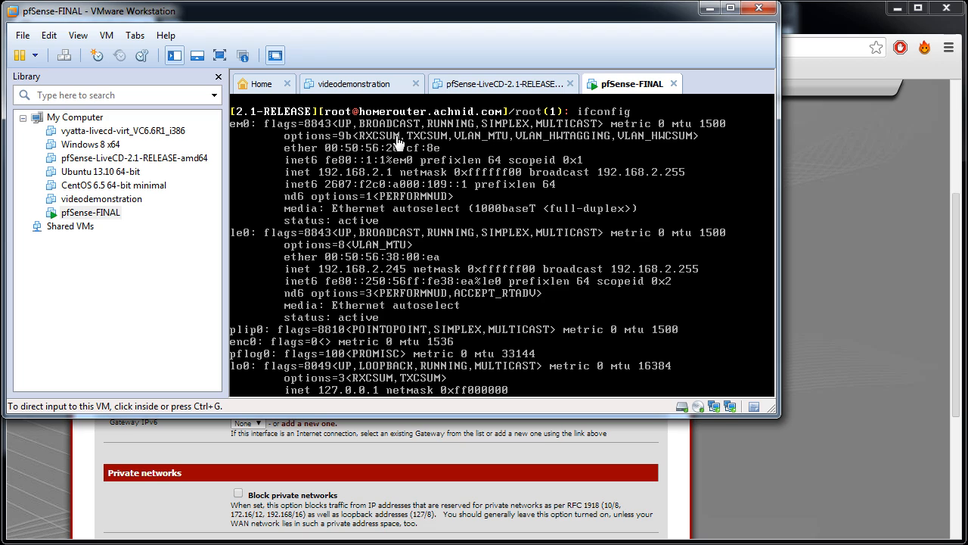
pyautogui.click(409, 200)
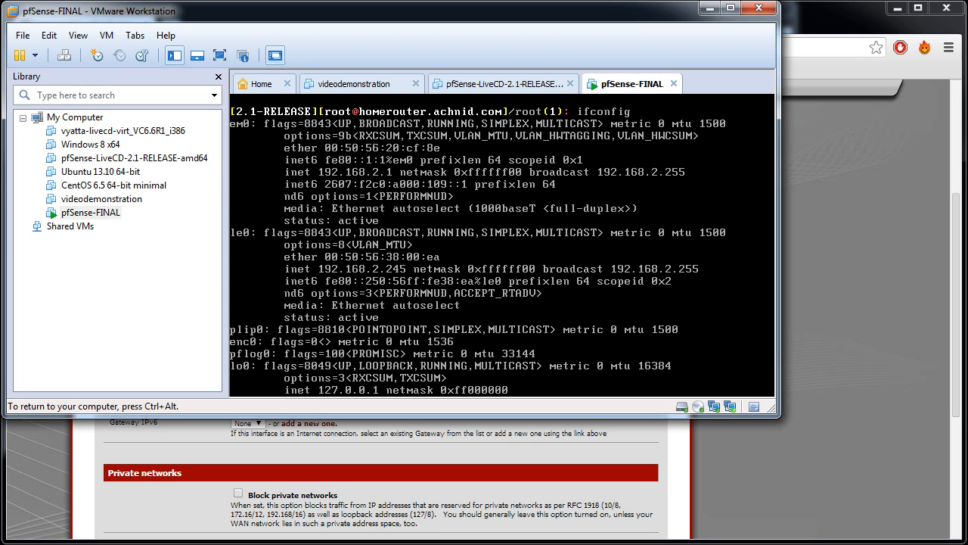
pyautogui.press('Return')
pyautogui.write('exit')
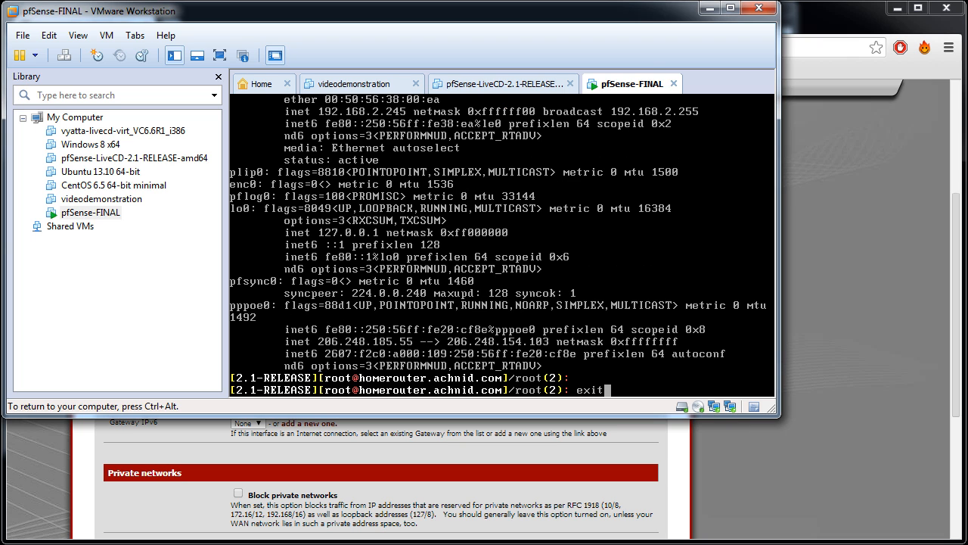
pyautogui.press('Return')
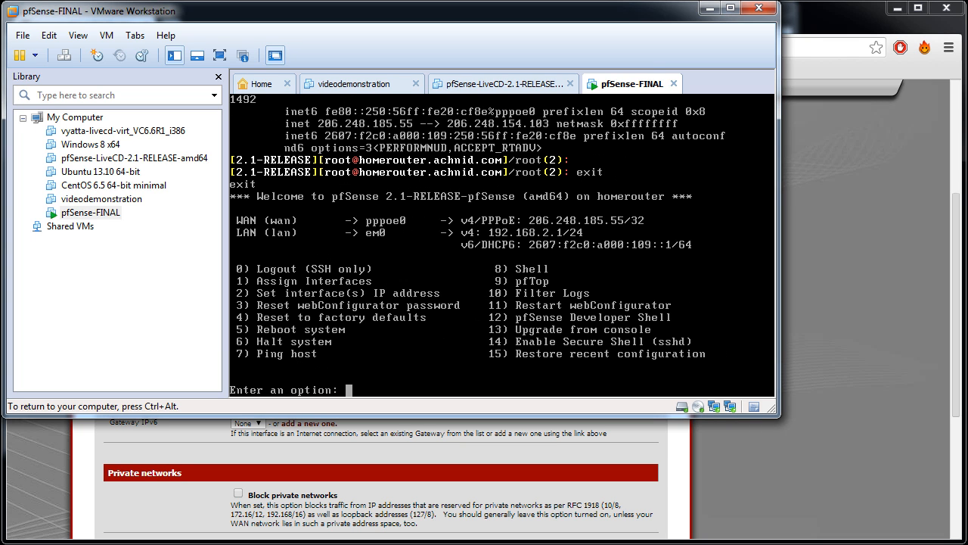
pyautogui.hotkey('ctrl', 'alt')
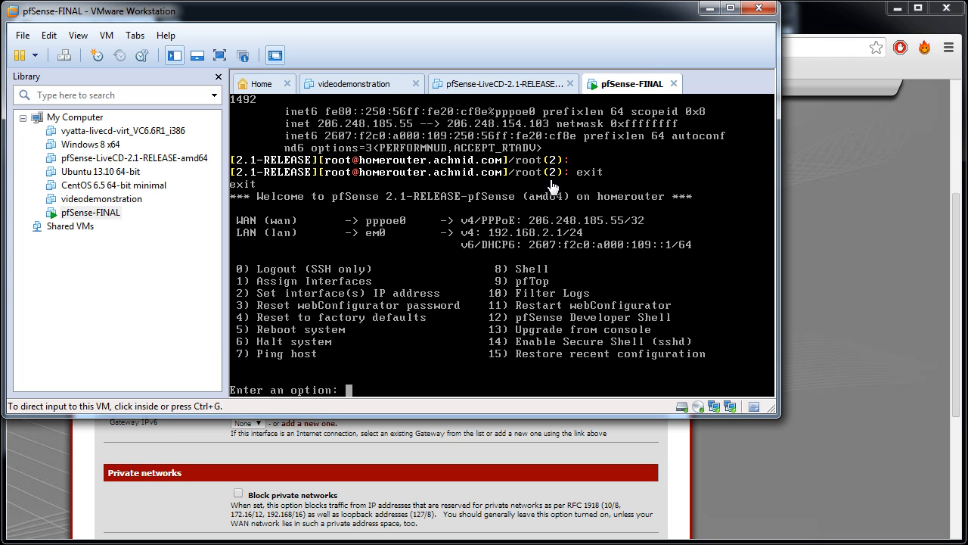
# Open a shell with console option 8, run ifconfig, and examine the IPv6 addresses of the em0 interface
pyautogui.click(512, 278)
pyautogui.write('8')
pyautogui.press('Return')
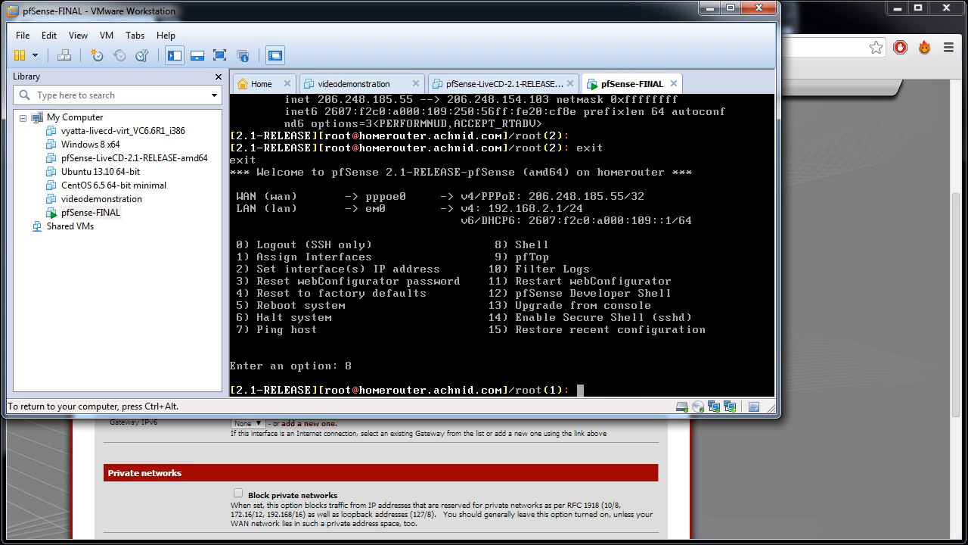
pyautogui.write('ifconfig')
pyautogui.press('Return')
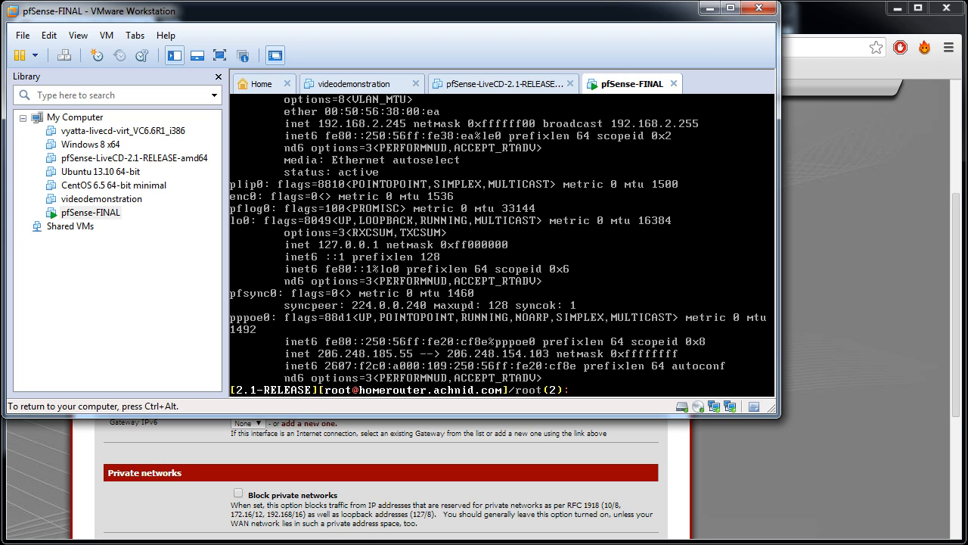
pyautogui.press('Up')
pyautogui.press('Up')
pyautogui.press('Up')
pyautogui.press('Up')
pyautogui.press('Up')
pyautogui.press('Up')
pyautogui.press('Up')
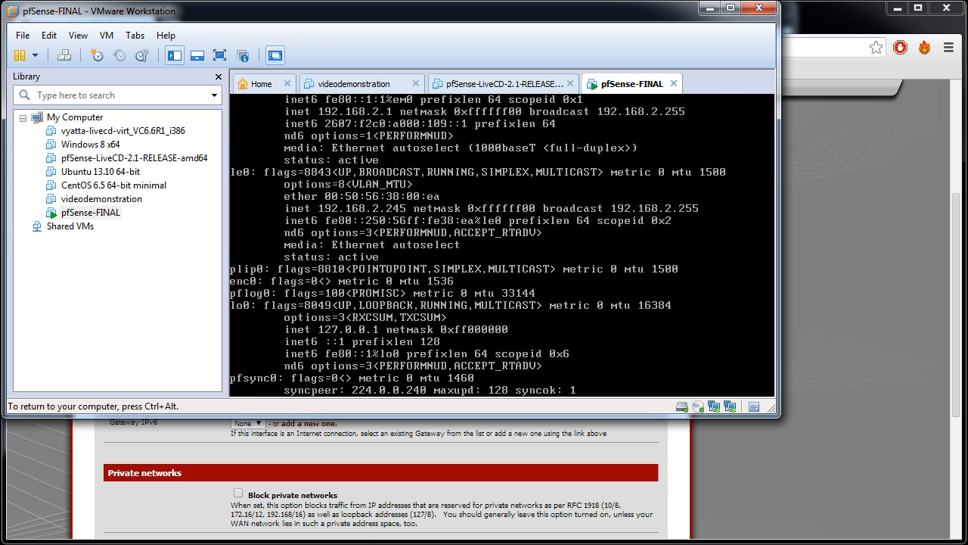
pyautogui.press('Up')
pyautogui.press('Up')
pyautogui.press('Up')
pyautogui.press('Up')
pyautogui.press('Up')
pyautogui.press('Up')
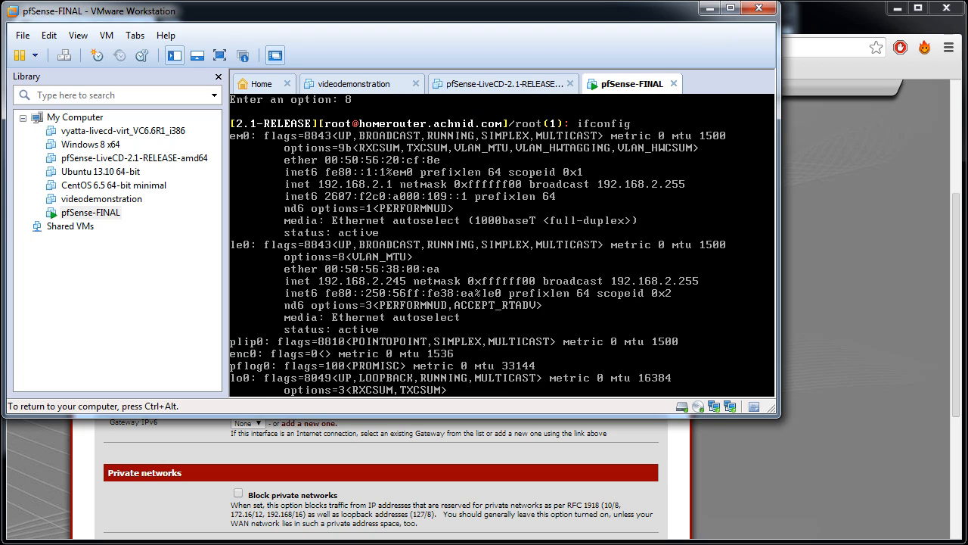
pyautogui.hotkey('ctrl', 'alt')
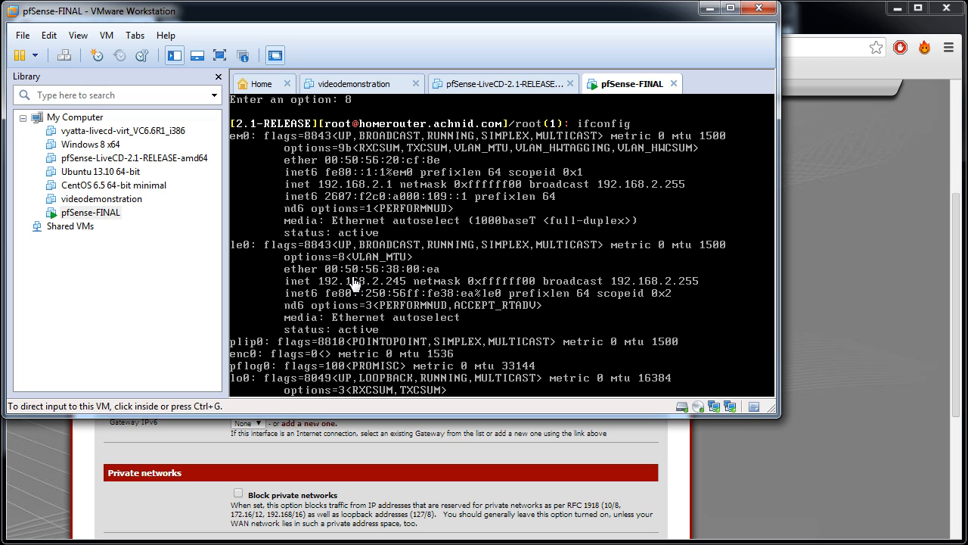
# Exit the shell and reboot pfSense with console option 5, confirming with y
pyautogui.click(396, 294)
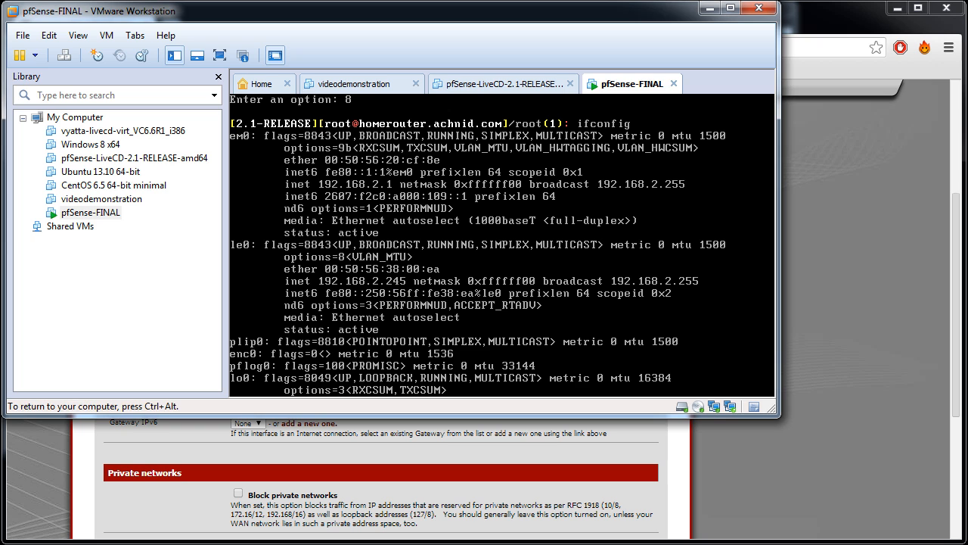
pyautogui.press('Return')
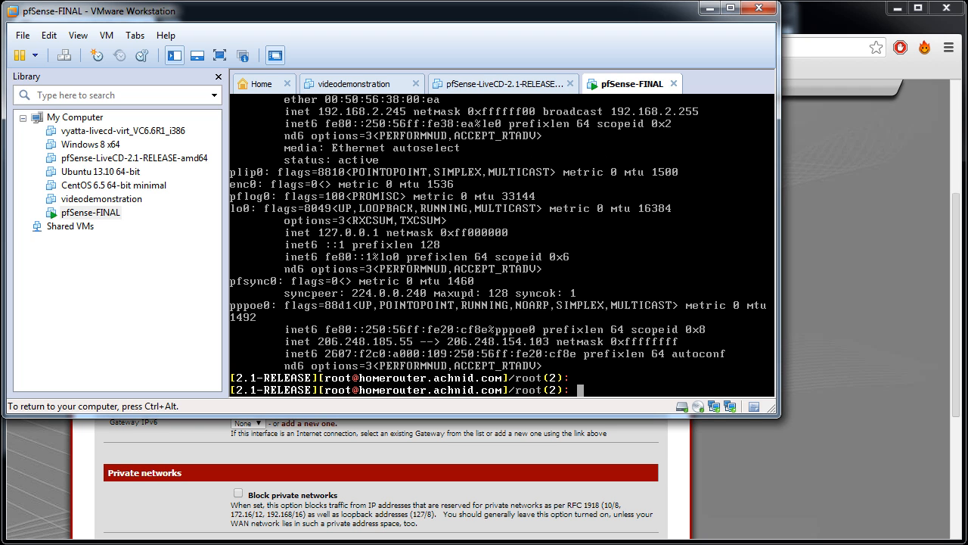
pyautogui.write('exit')
pyautogui.press('Return')
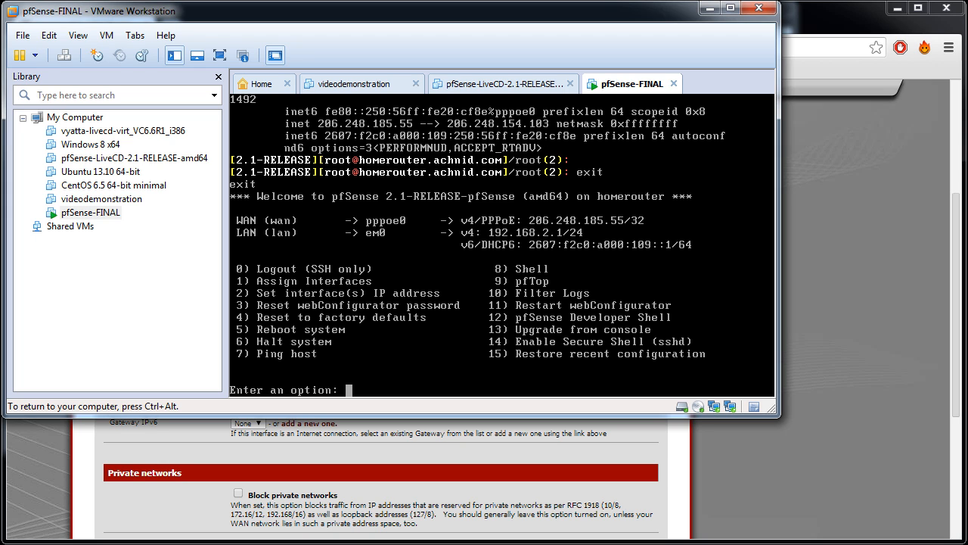
pyautogui.write('5')
pyautogui.press('Return')
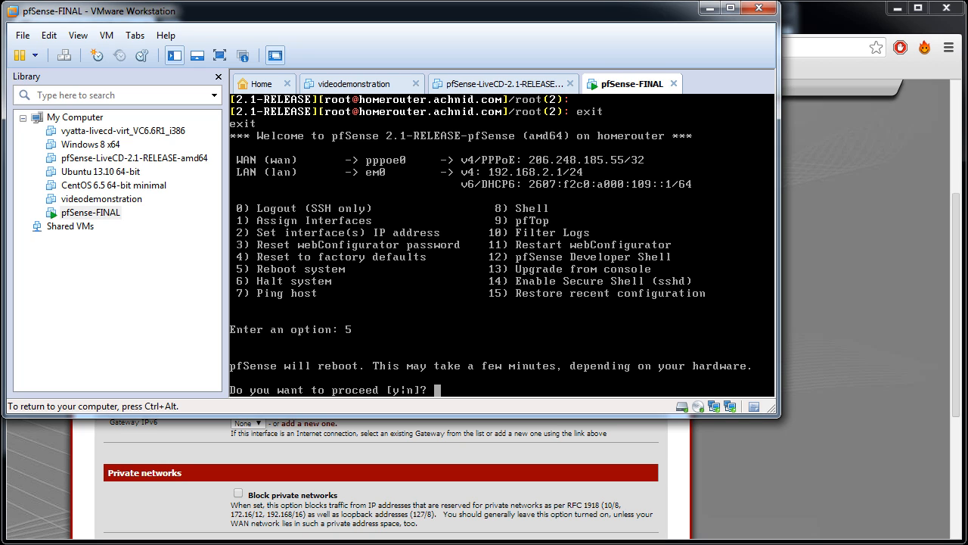
pyautogui.write('y')
pyautogui.press('Return')
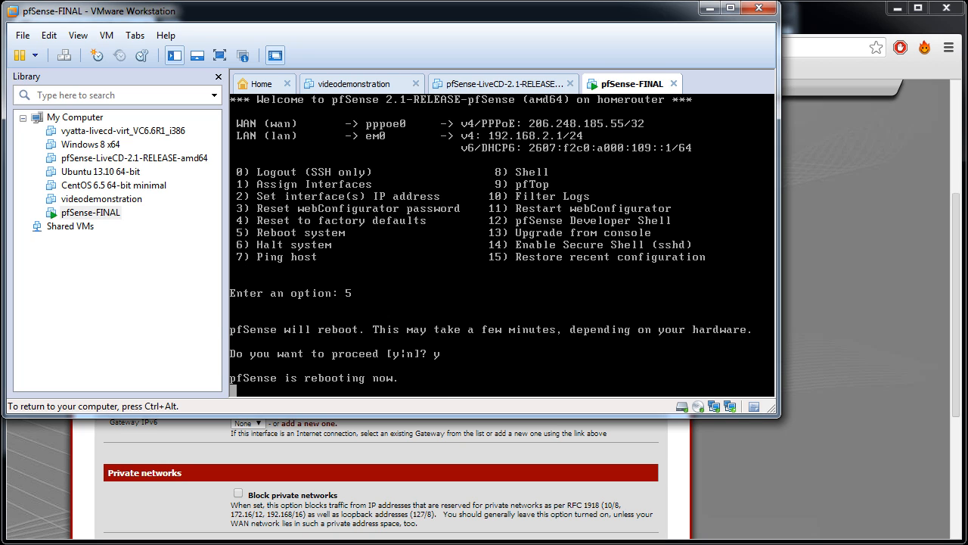
pyautogui.hotkey('ctrl', 'alt')
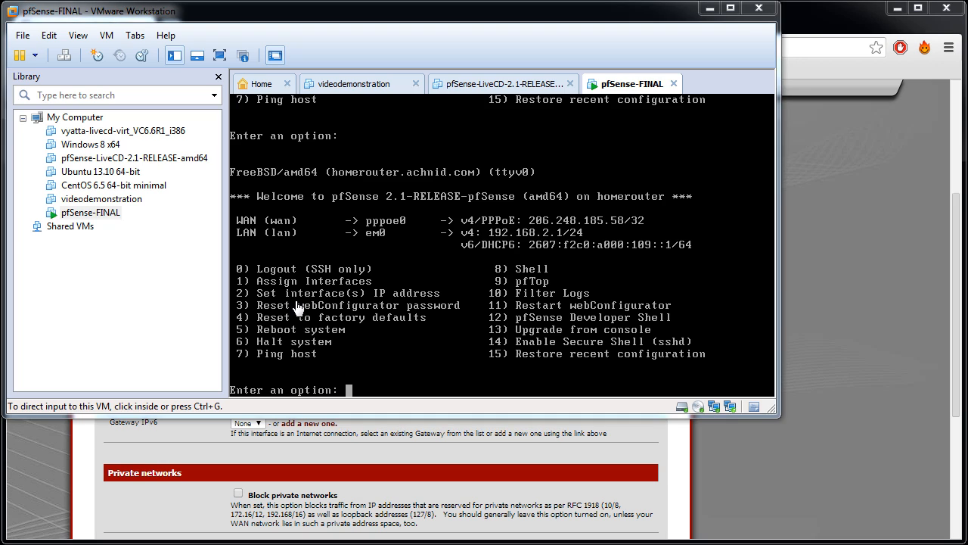
# Open a new shell on the rebooted pfSense, run ifconfig, and check the link-local and static IPv6 addresses of em0
pyautogui.click(459, 257)
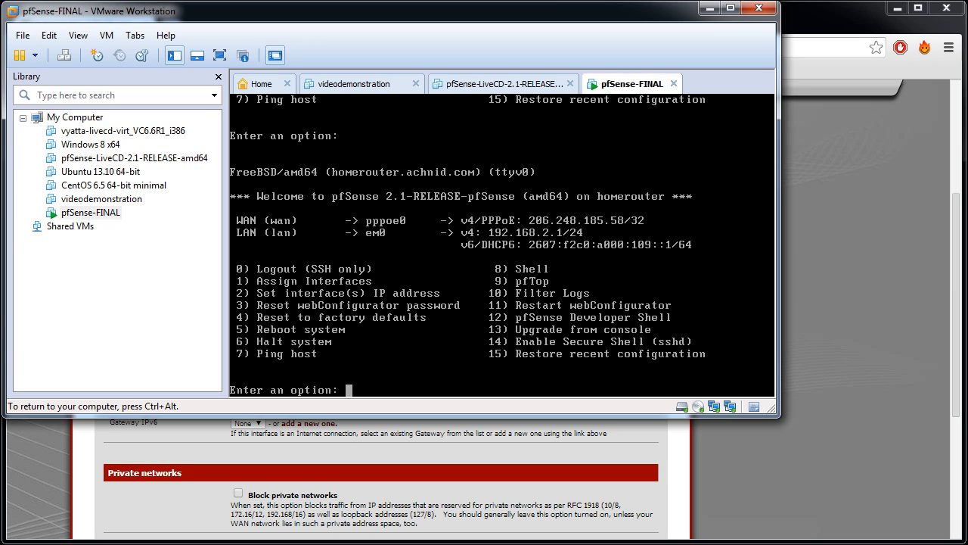
pyautogui.write('8')
pyautogui.press('Return')
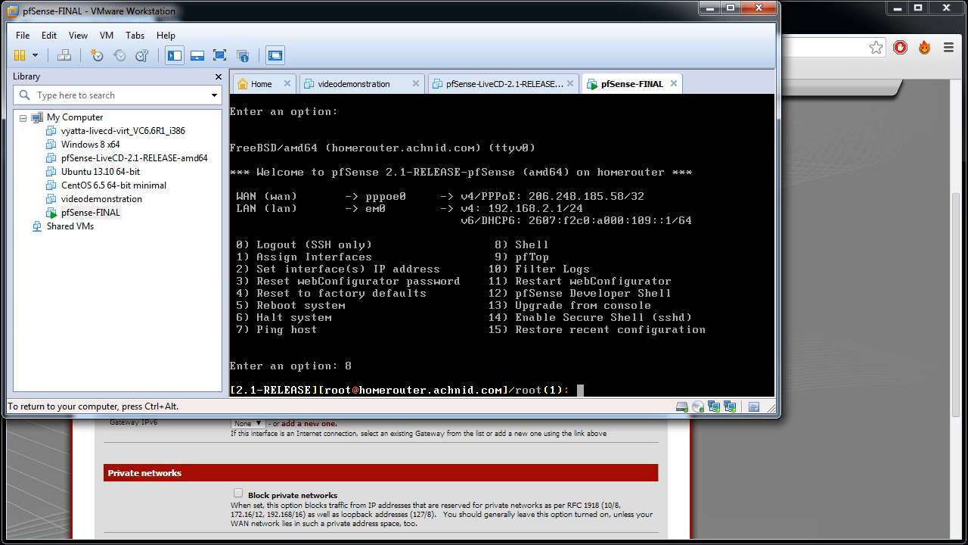
pyautogui.write('ifconfig')
pyautogui.press('Return')
pyautogui.press('Scroll_Lock')
pyautogui.press('Up')
pyautogui.press('Up')
pyautogui.press('Up')
pyautogui.press('Up')
pyautogui.press('Up')
pyautogui.press('Up')
pyautogui.press('Up')
pyautogui.press('Up')
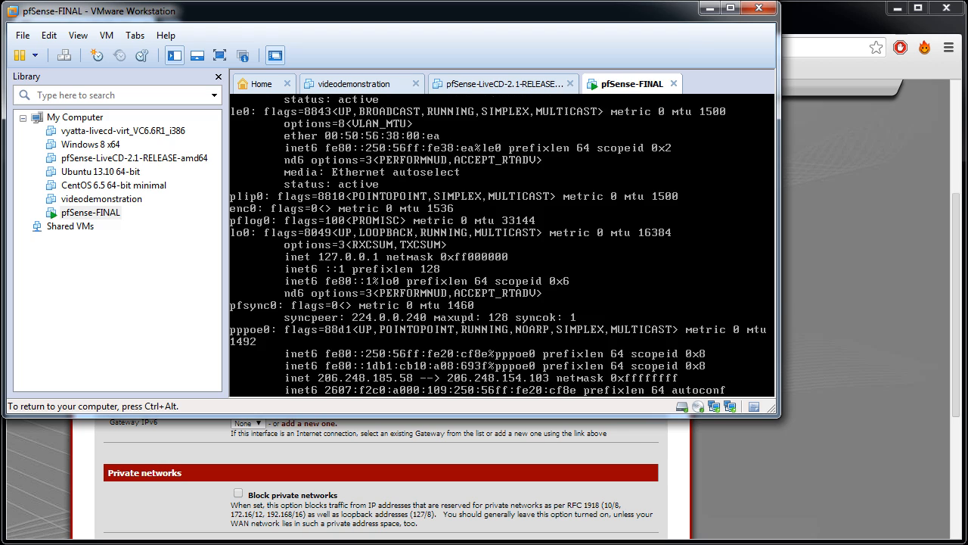
pyautogui.press('Up')
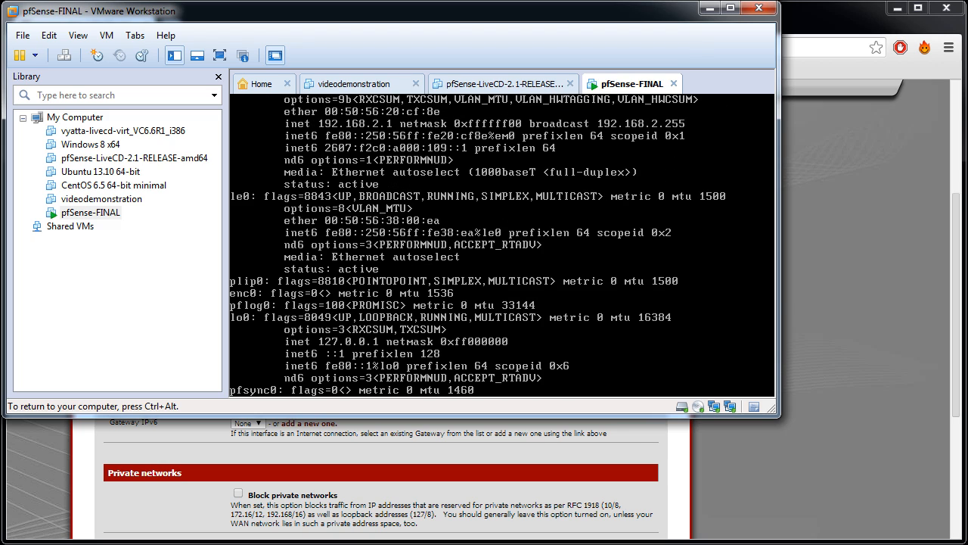
pyautogui.hotkey('ctrl', 'alt')
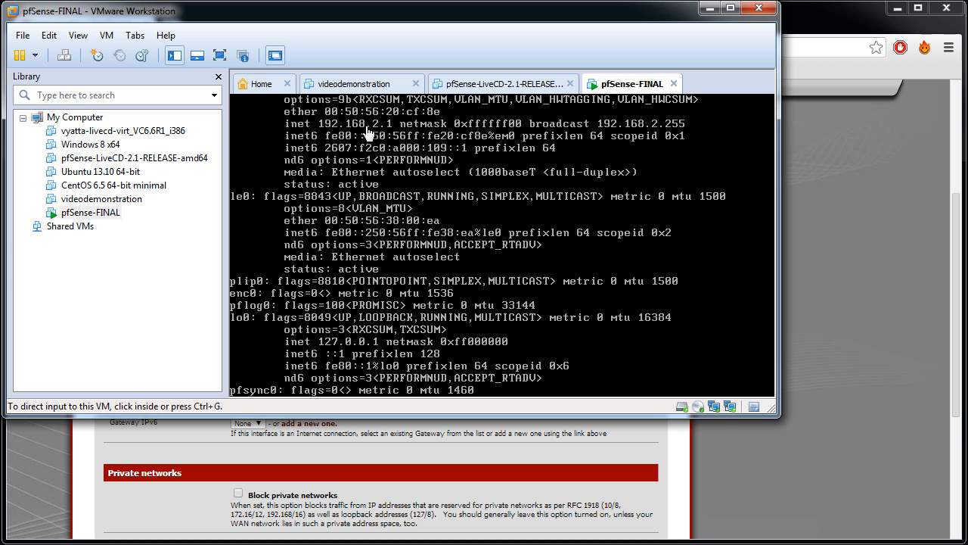
# Exit the shell and return to the pfSense console menu
pyautogui.click(358, 239)
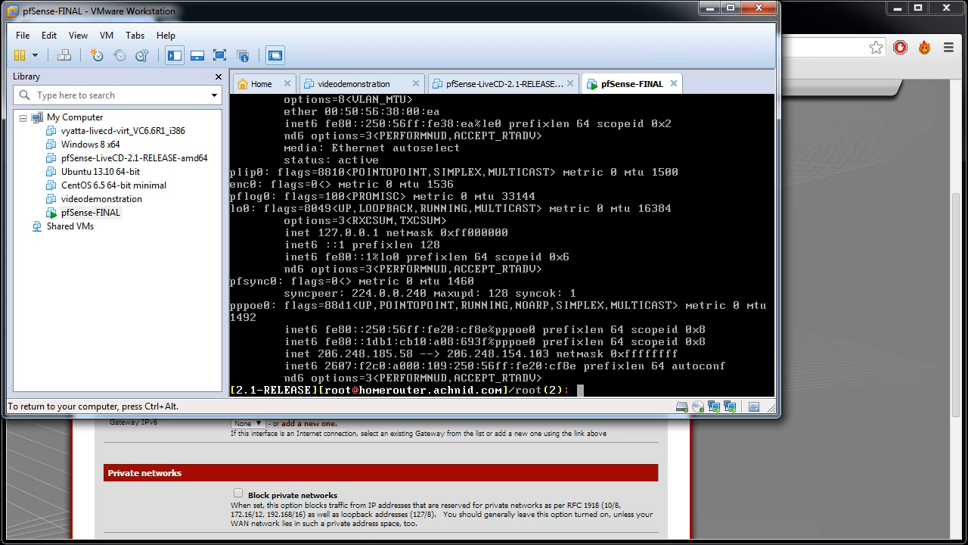
pyautogui.write('exit')
pyautogui.press('Return')
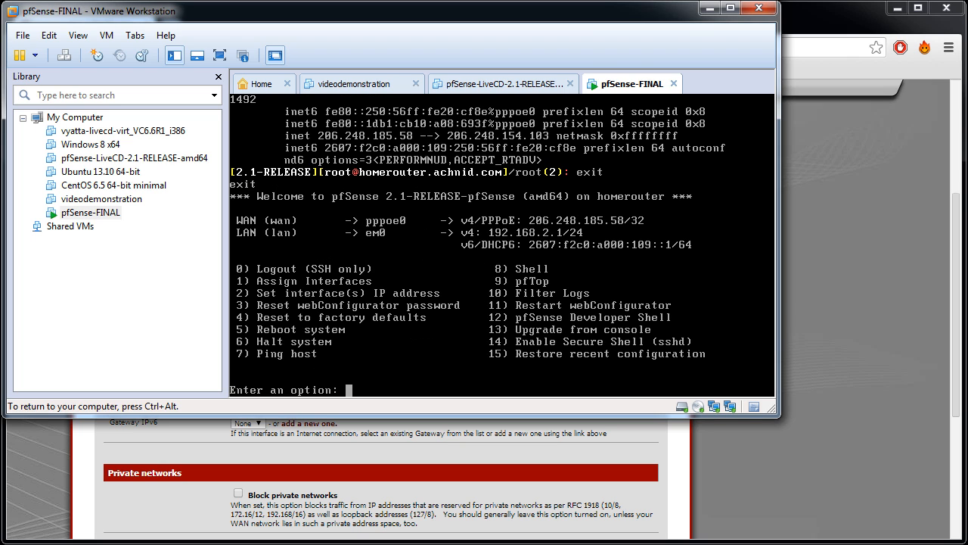
# Return to the LAN settings page in the browser and copy the static IPv6 address 2607:f2c0:a000:109::1
pyautogui.hotkey('ctrl', 'alt')
pyautogui.click(711, 9)
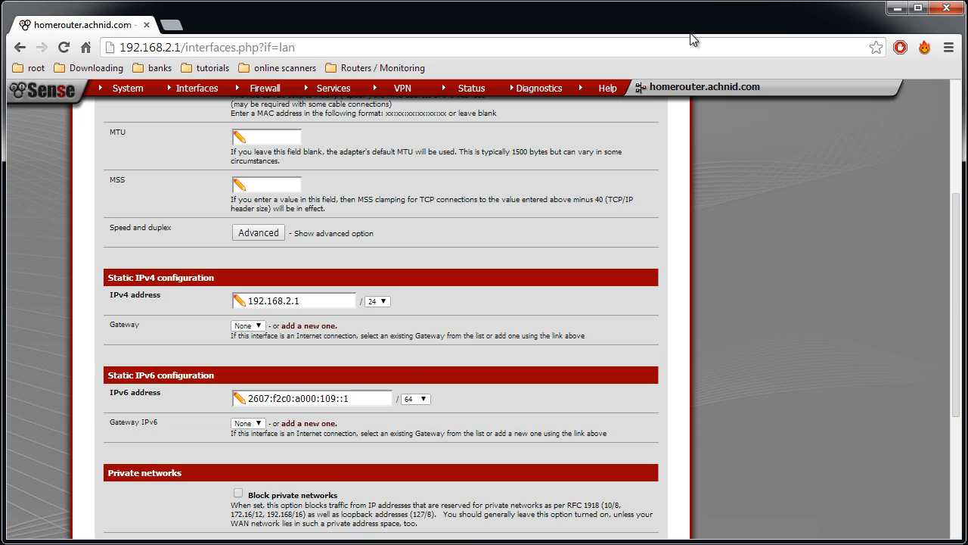
pyautogui.moveTo(367, 400); pyautogui.dragTo(271, 406)
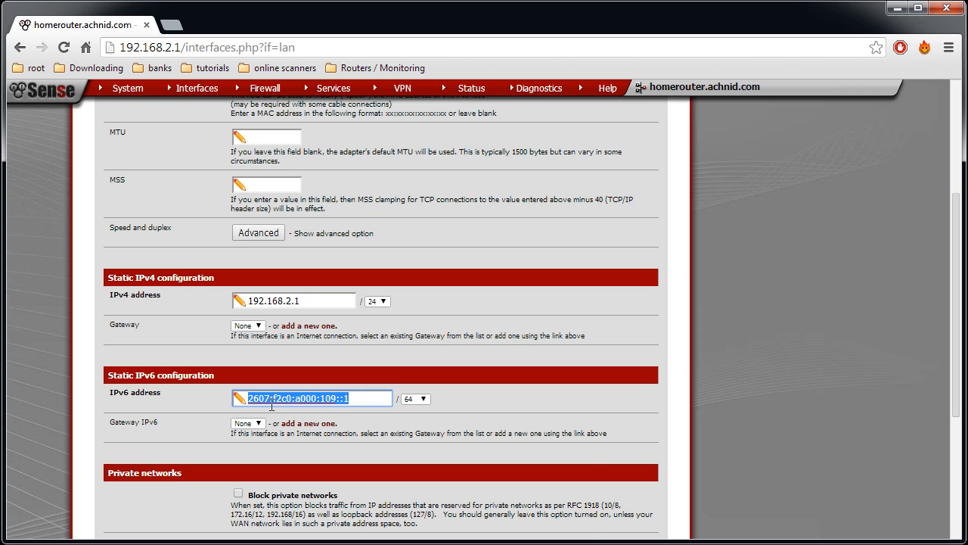
pyautogui.rightClick(321, 397)
pyautogui.click(367, 466)
pyautogui.click(361, 400)
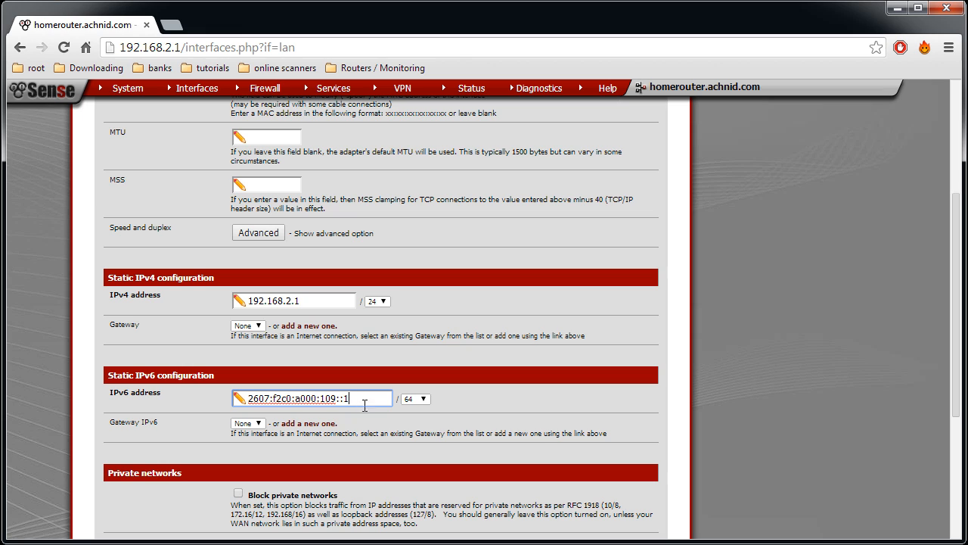
pyautogui.moveTo(362, 401); pyautogui.dragTo(227, 394)
pyautogui.click(375, 403)
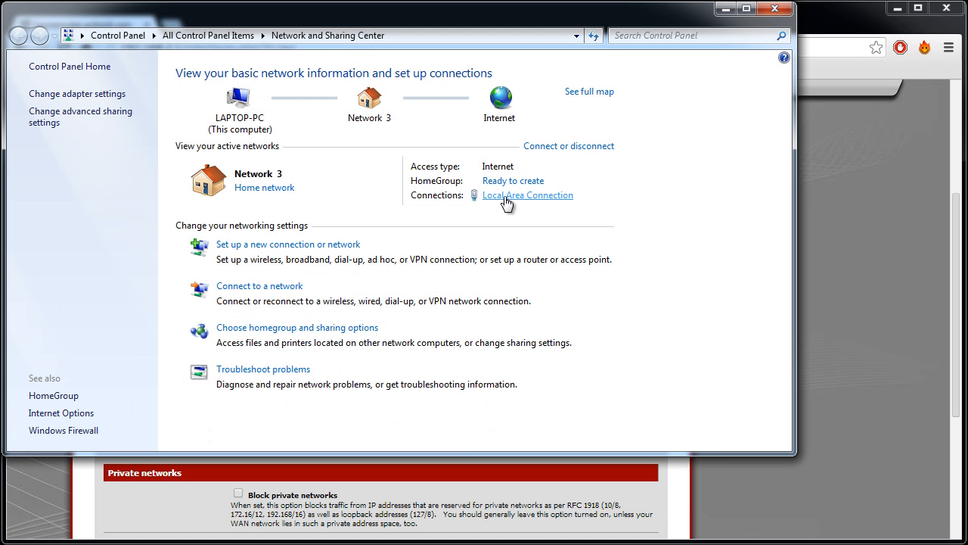
# Open the Local Area Connection status in Network and Sharing Center and view the network connection details
pyautogui.click(505, 198)
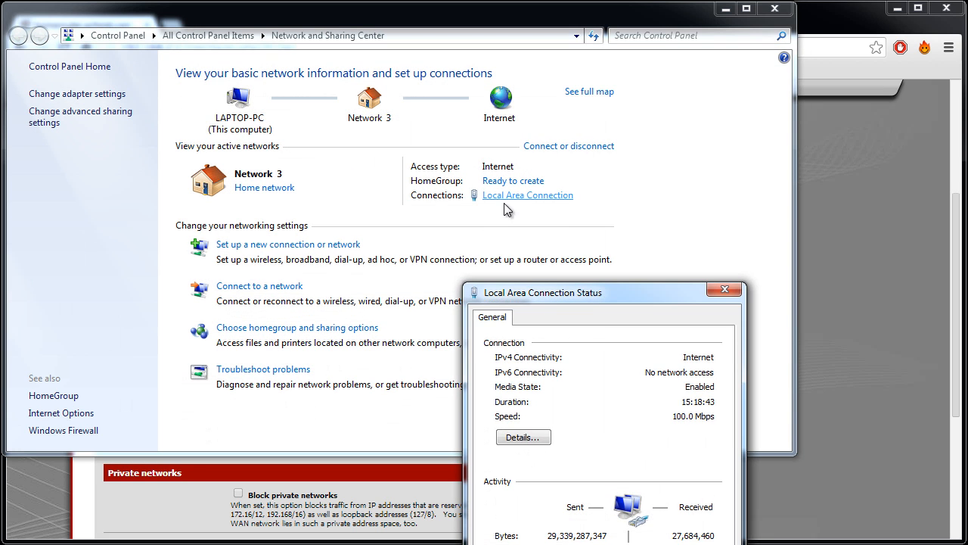
pyautogui.moveTo(603, 291); pyautogui.dragTo(565, 94)
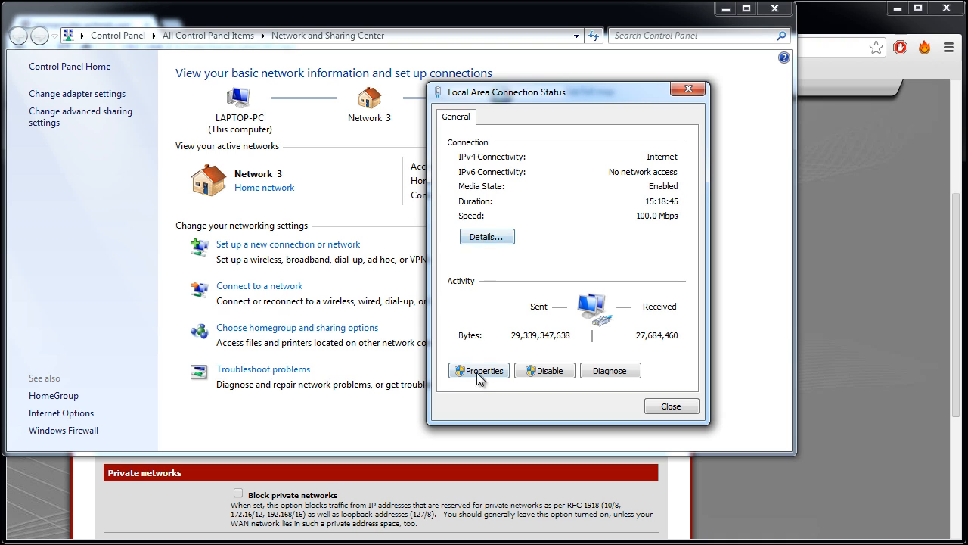
pyautogui.click(480, 238)
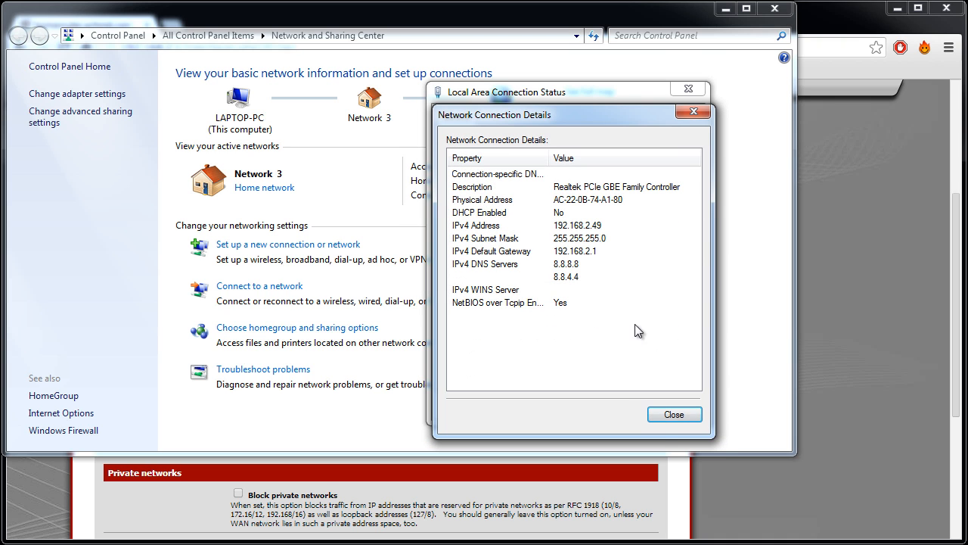
pyautogui.click(658, 417)
# Enable Internet Protocol Version 6 (TCP/IPv6) in the Local Area Connection properties and apply the change
pyautogui.click(484, 371)
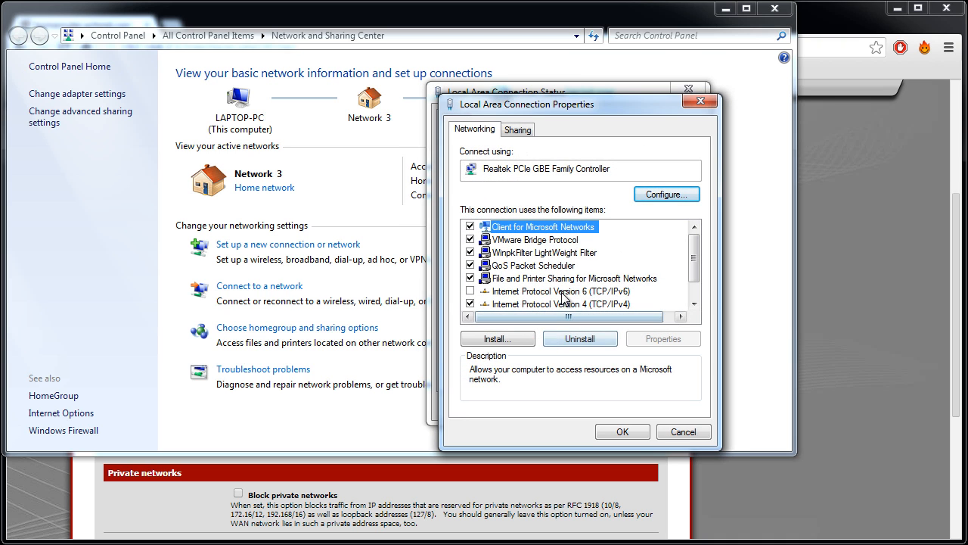
pyautogui.click(484, 291)
pyautogui.click(624, 437)
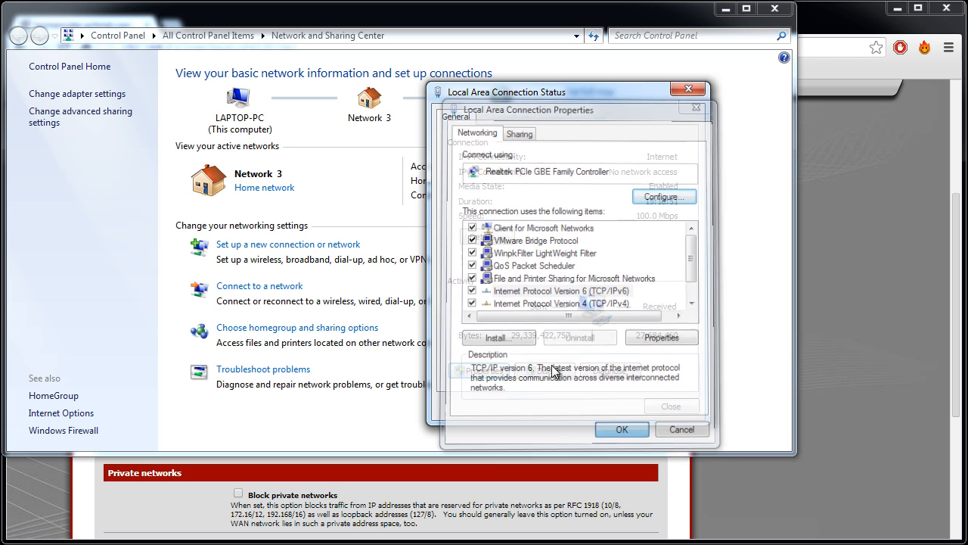
# Open the Local Area Connection's TCP/IPv6 properties and assign the static IPv6 address 2607:f2c0:a000:109::2
pyautogui.click(497, 371)
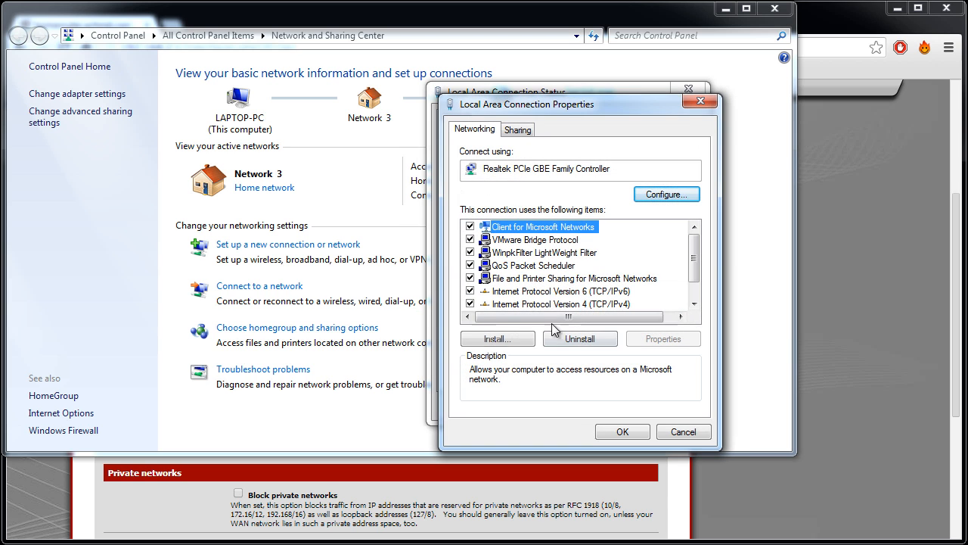
pyautogui.doubleClick(550, 291)
pyautogui.click(544, 269)
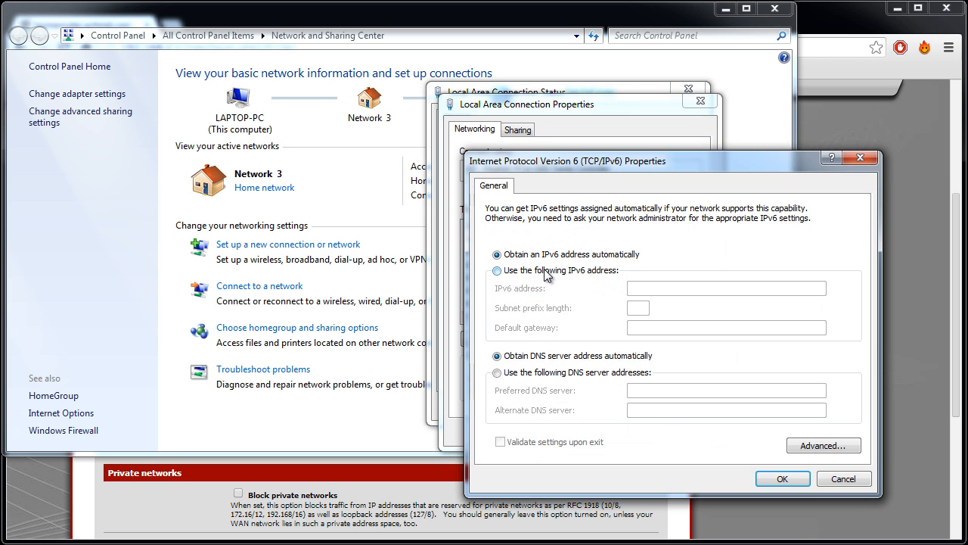
pyautogui.rightClick(673, 290)
pyautogui.click(713, 357)
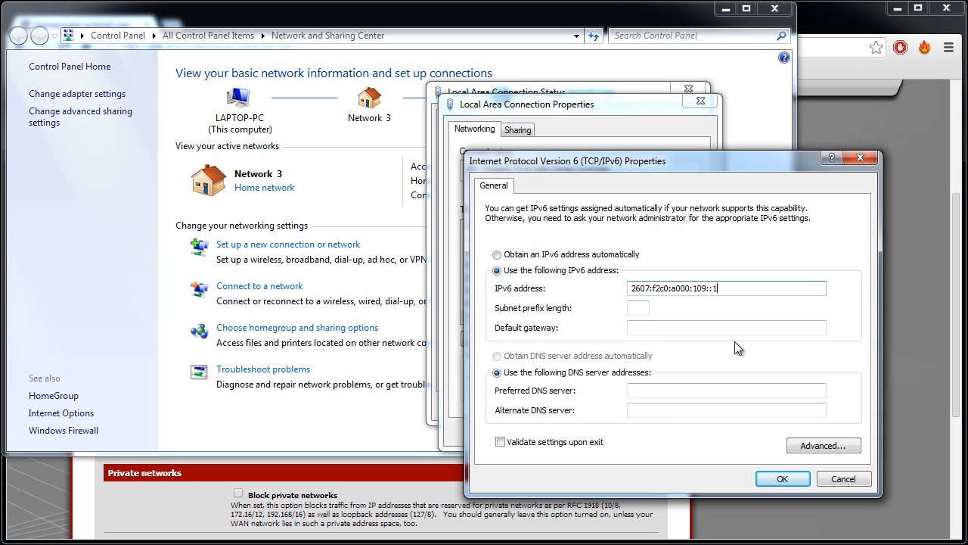
# Set the subnet prefix length to 64 and the default gateway to 2607:f2c0:a000:109::1, leave the DNS servers blank, and apply the connection properties
pyautogui.click(647, 310)
pyautogui.click(681, 328)
pyautogui.rightClick(686, 331)
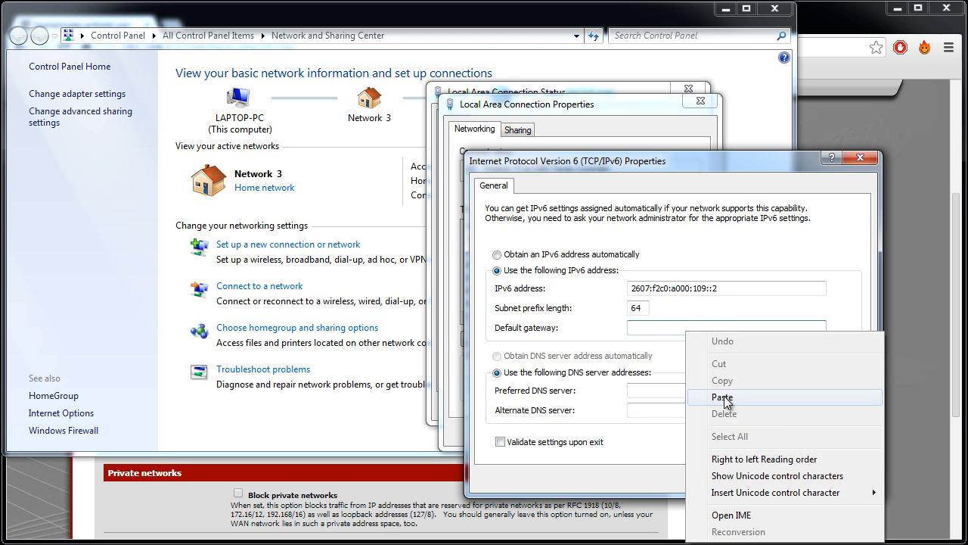
pyautogui.click(724, 396)
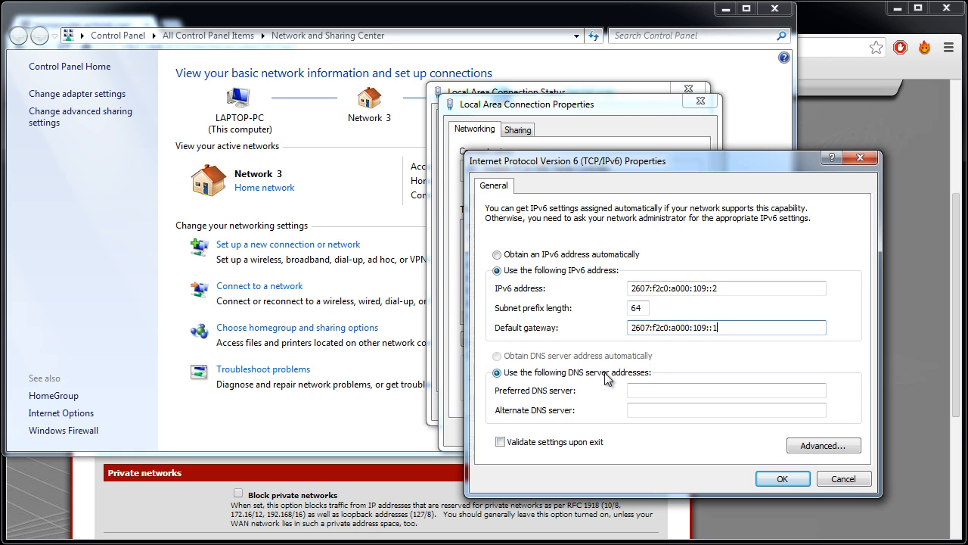
pyautogui.moveTo(725, 330); pyautogui.dragTo(543, 323)
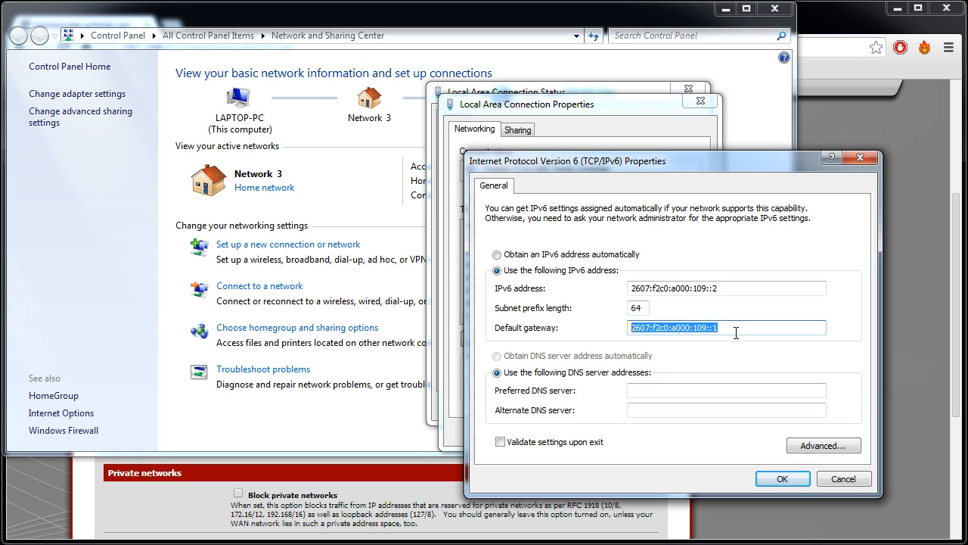
pyautogui.click(739, 330)
pyautogui.click(639, 393)
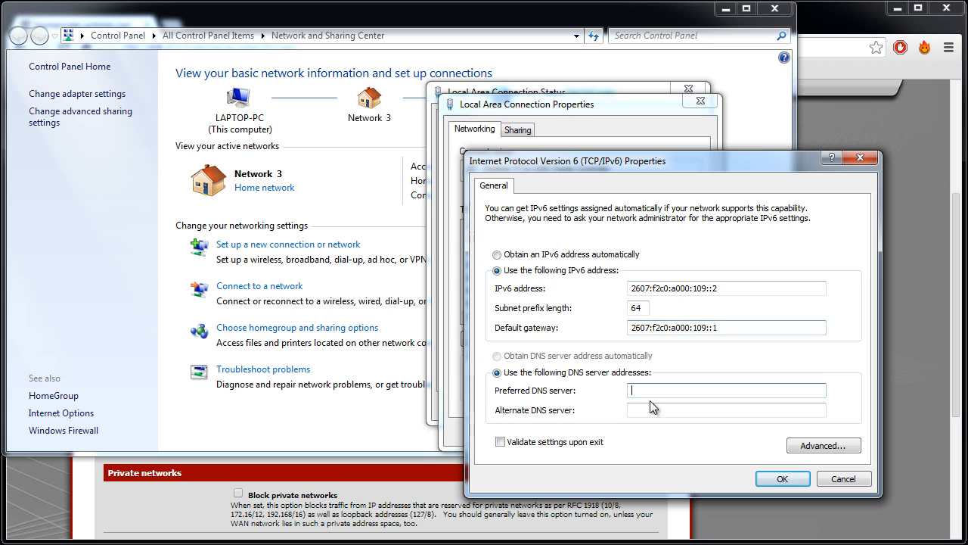
pyautogui.click(652, 410)
pyautogui.click(657, 393)
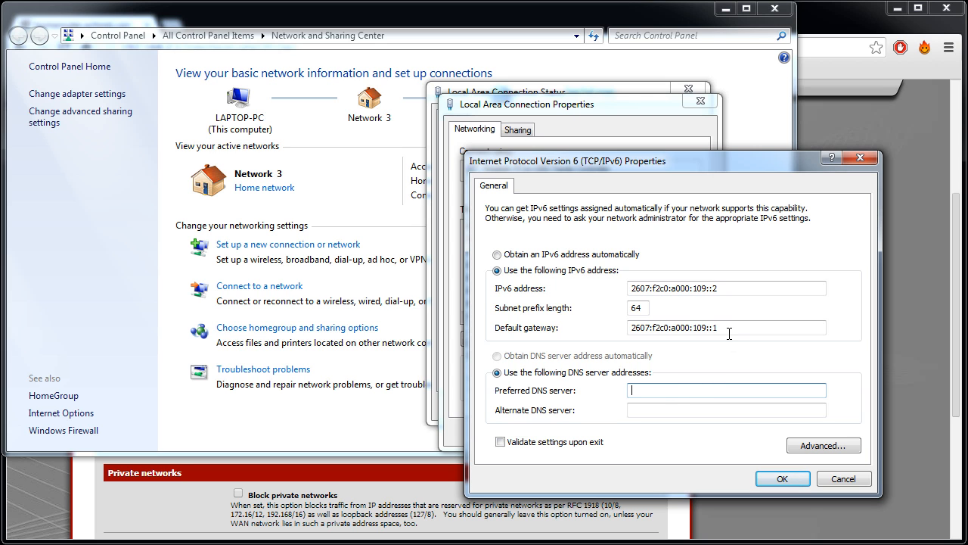
pyautogui.click(779, 478)
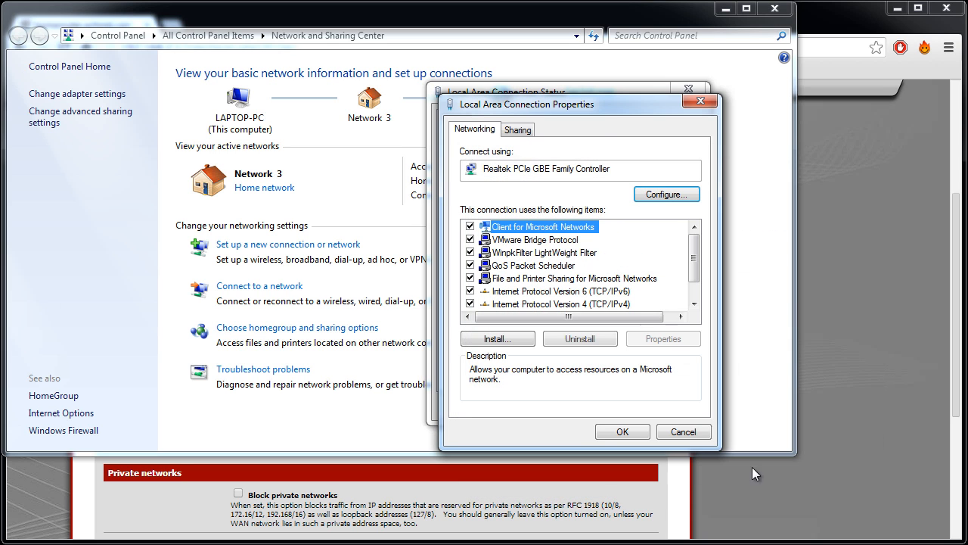
pyautogui.click(609, 432)
# Check the IPv4 DNS servers, IPv6 address and IPv6 default gateway in the network connection details, and review the connection's IPv6 connectivity
pyautogui.click(497, 238)
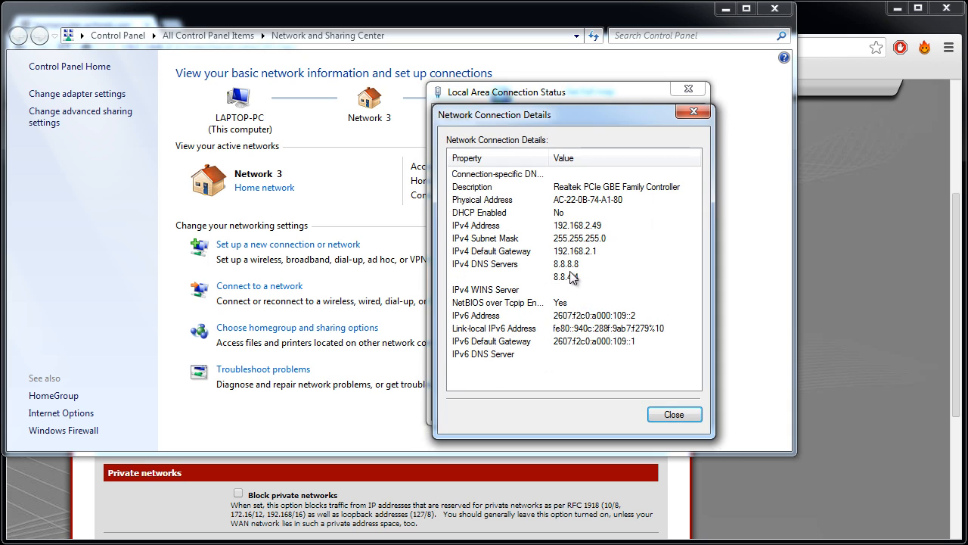
pyautogui.click(571, 265)
pyautogui.click(563, 278)
pyautogui.click(560, 266)
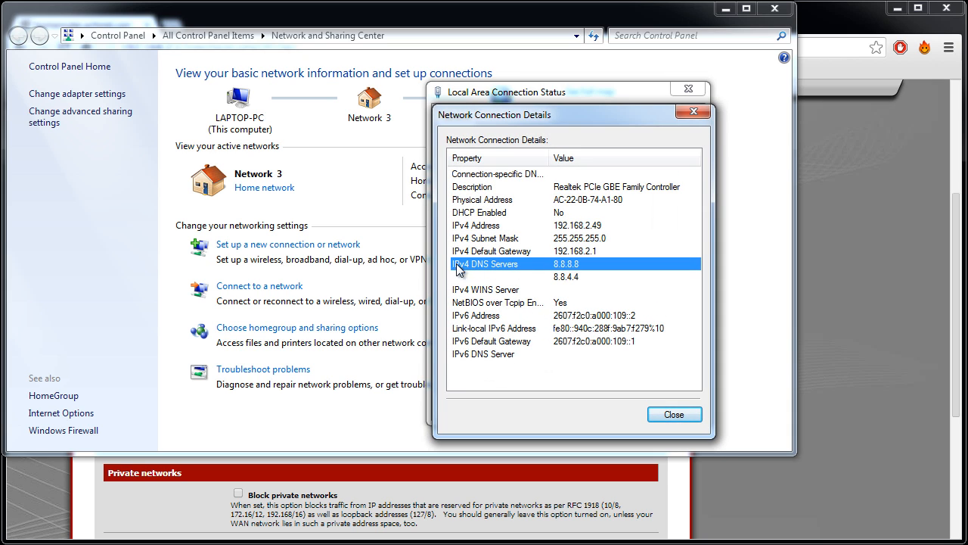
pyautogui.click(563, 279)
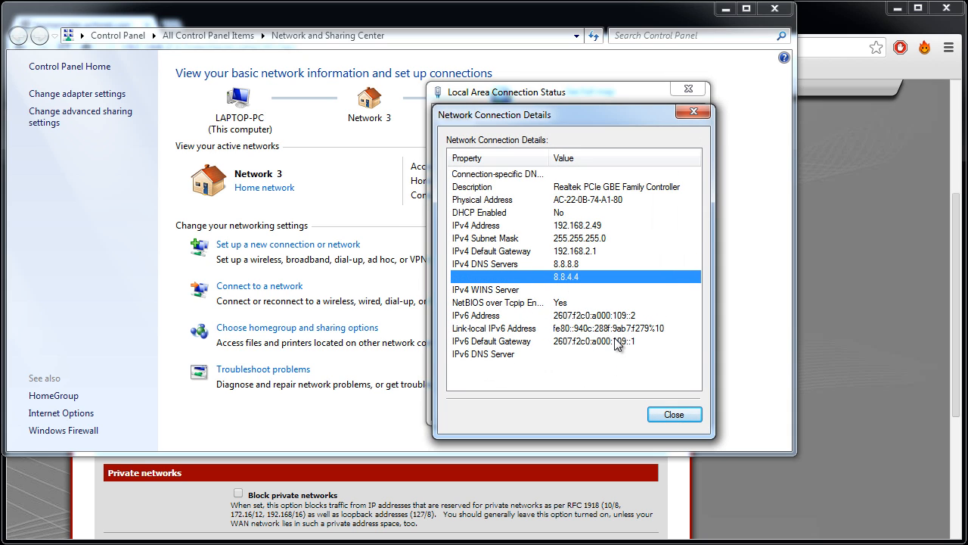
pyautogui.click(514, 343)
pyautogui.click(576, 330)
pyautogui.click(578, 317)
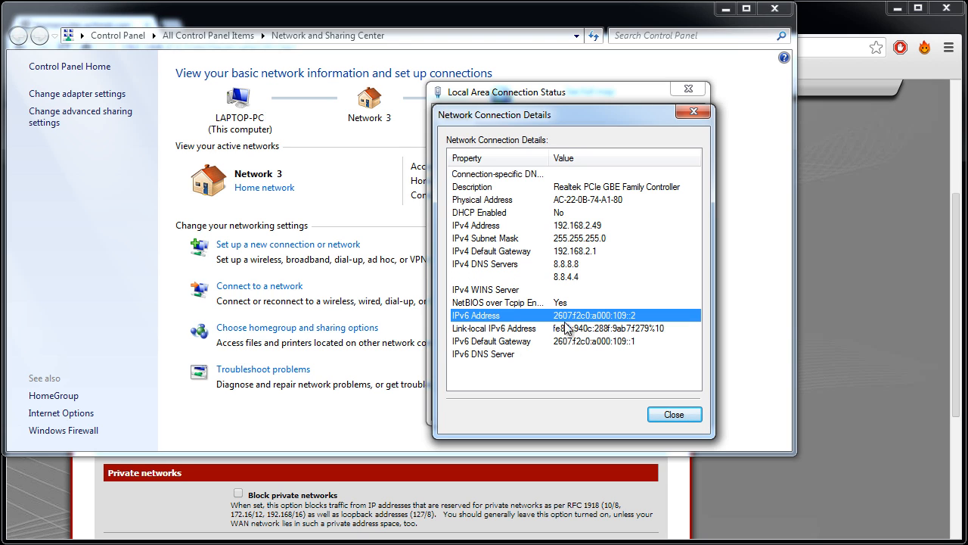
pyautogui.click(671, 412)
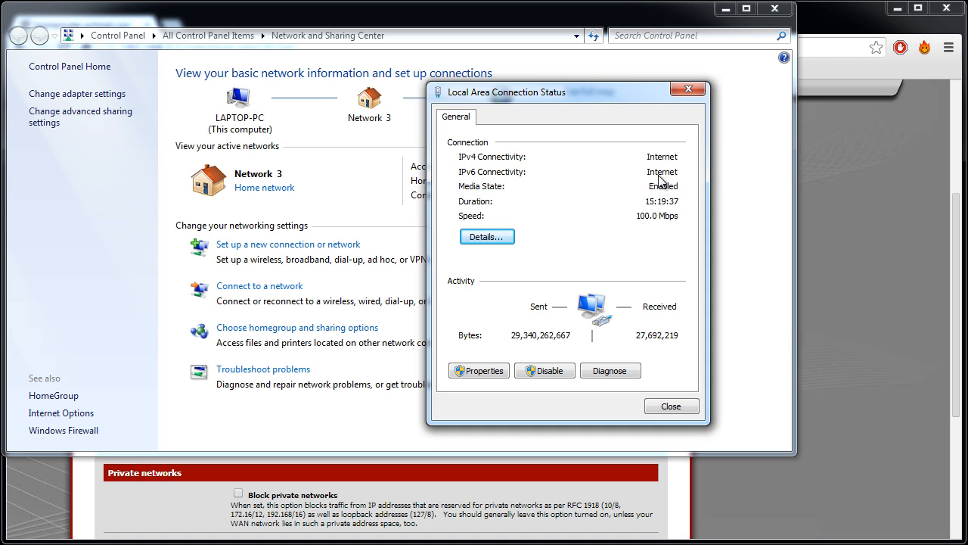
pyautogui.click(494, 239)
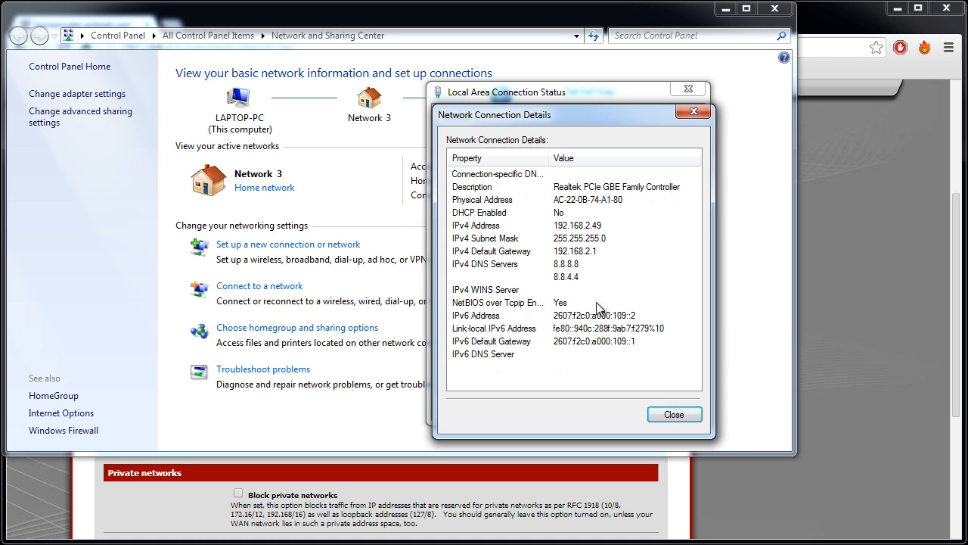
pyautogui.click(673, 414)
pyautogui.click(667, 410)
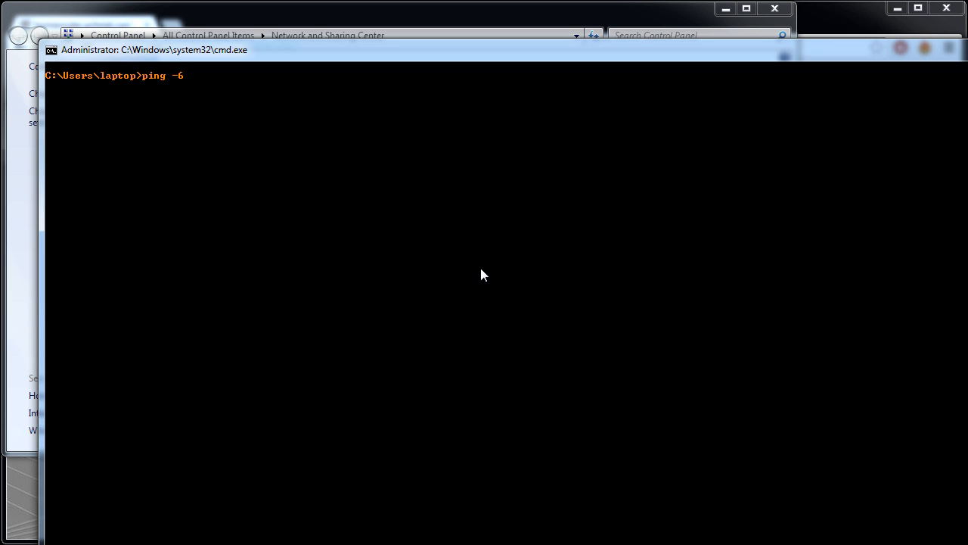
# Ping google.ca over IPv6 from the Windows command prompt with ping -6 google.ca
pyautogui.write('e.ca')
pyautogui.press('Return')
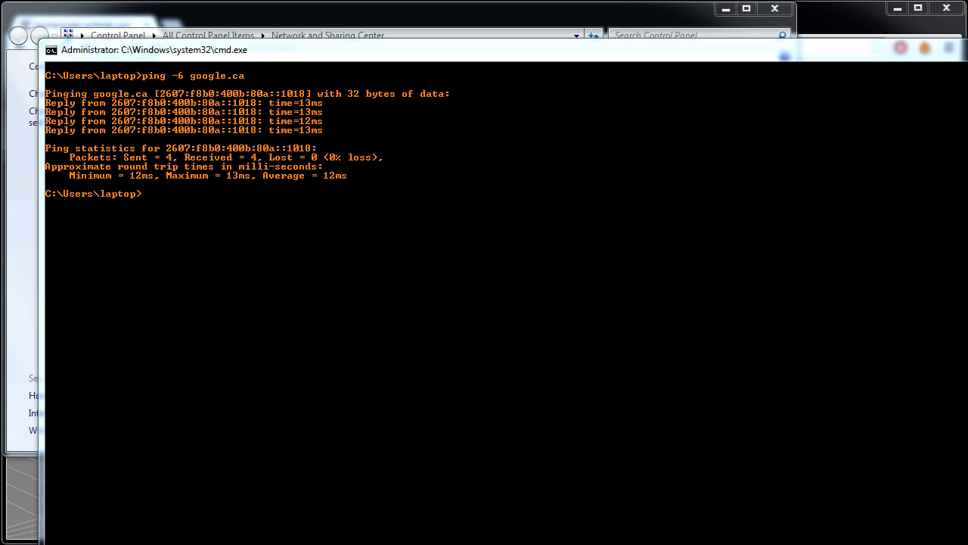
# Switch to the browser, open the bookmarked Test your IPv6 site in a new tab, and examine the reported public IPv6 address
pyautogui.hotkey('alt', 'Tab')
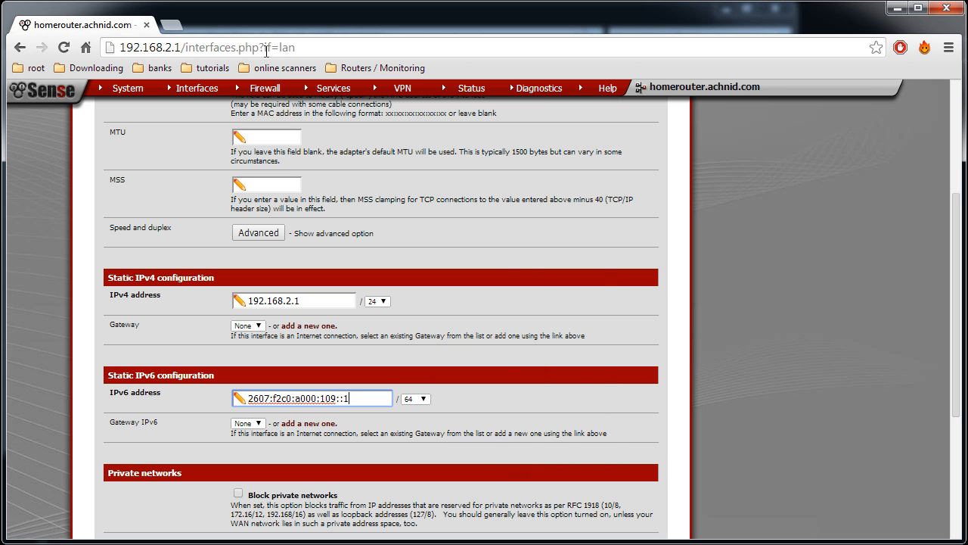
pyautogui.click(178, 29)
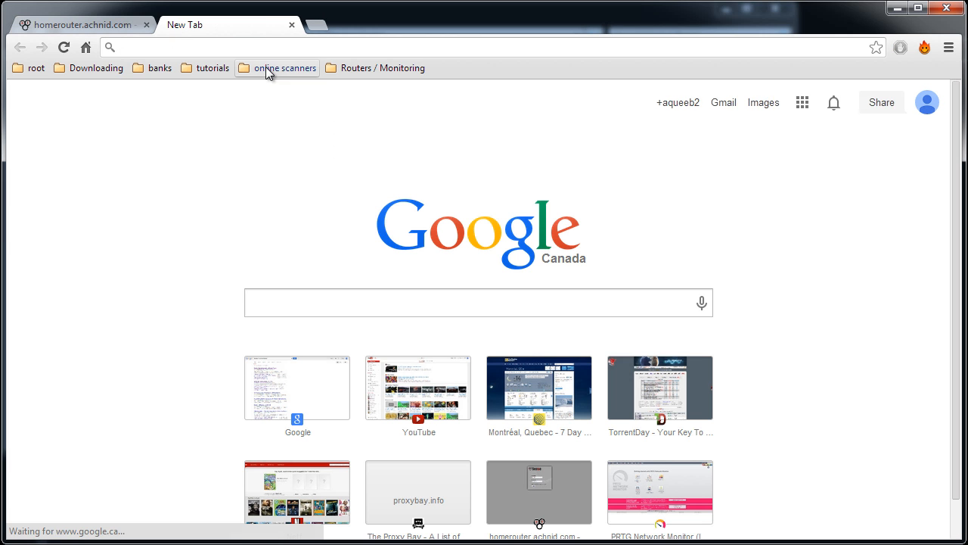
pyautogui.click(272, 68)
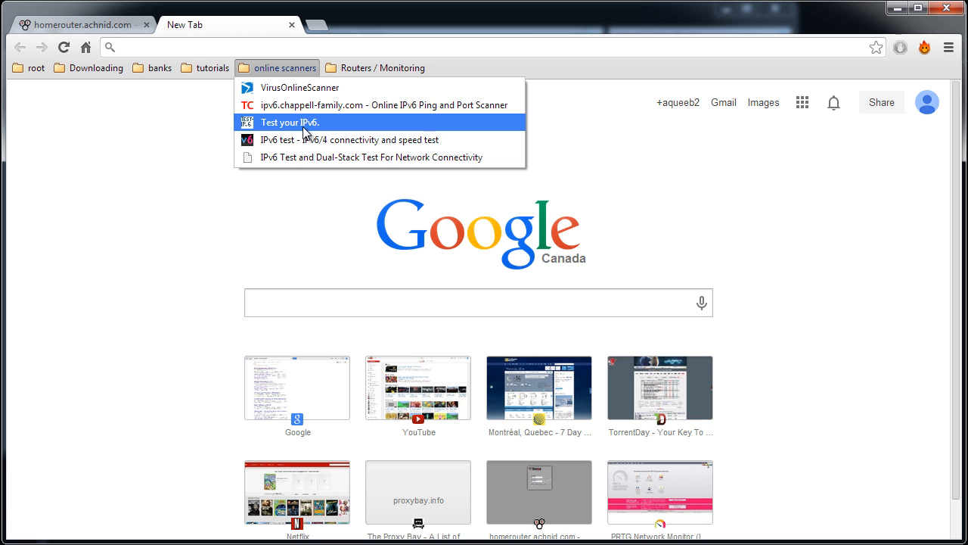
pyautogui.click(306, 127)
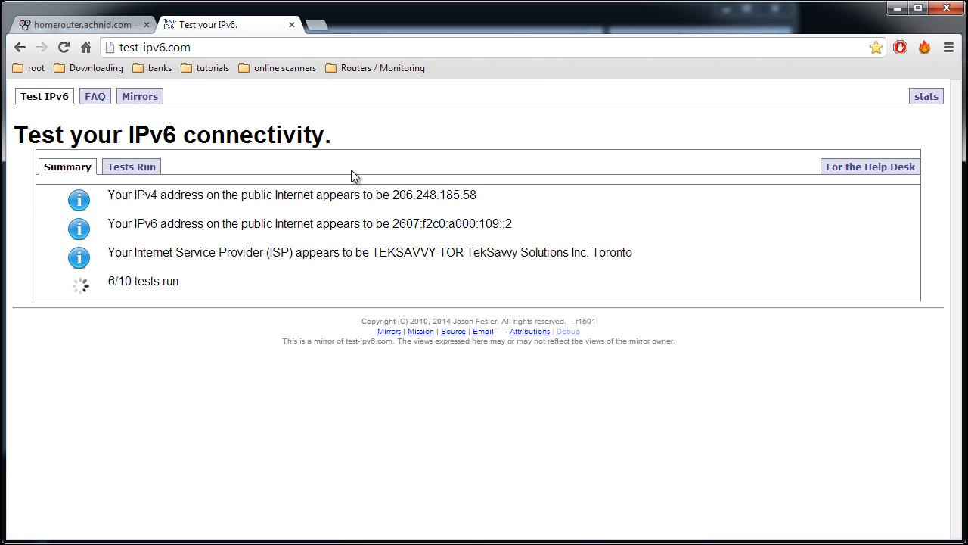
pyautogui.moveTo(391, 223); pyautogui.dragTo(514, 222)
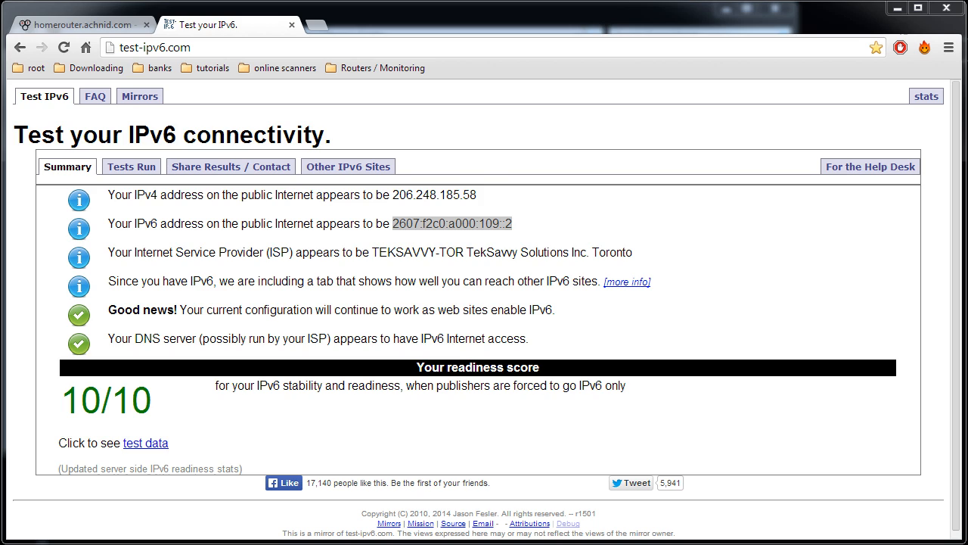
# Place the Local Area Connection status beside the IPv6 test page and compare the IPv6 address in its details with the reported one
pyautogui.hotkey('alt', 'Tab')
pyautogui.click(543, 195)
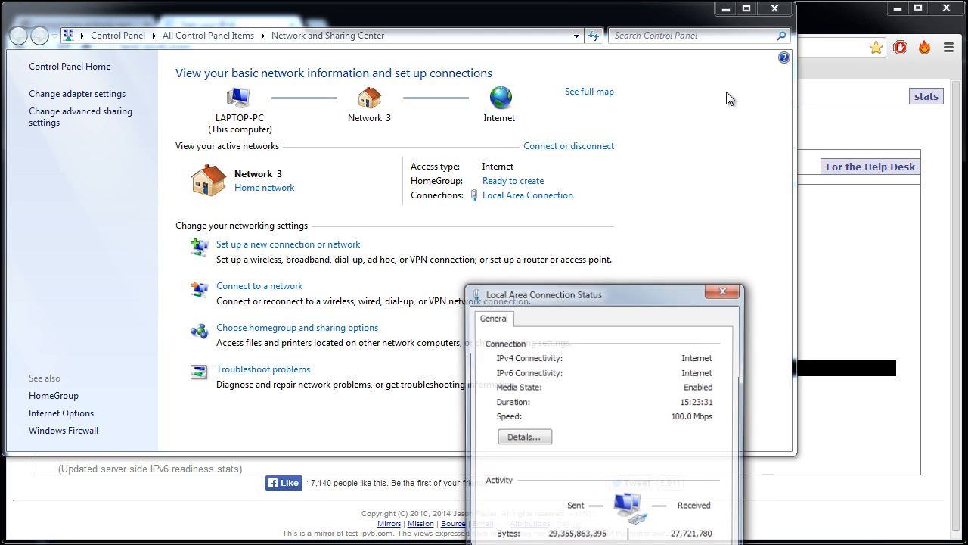
pyautogui.click(725, 9)
pyautogui.moveTo(683, 470); pyautogui.dragTo(800, 70)
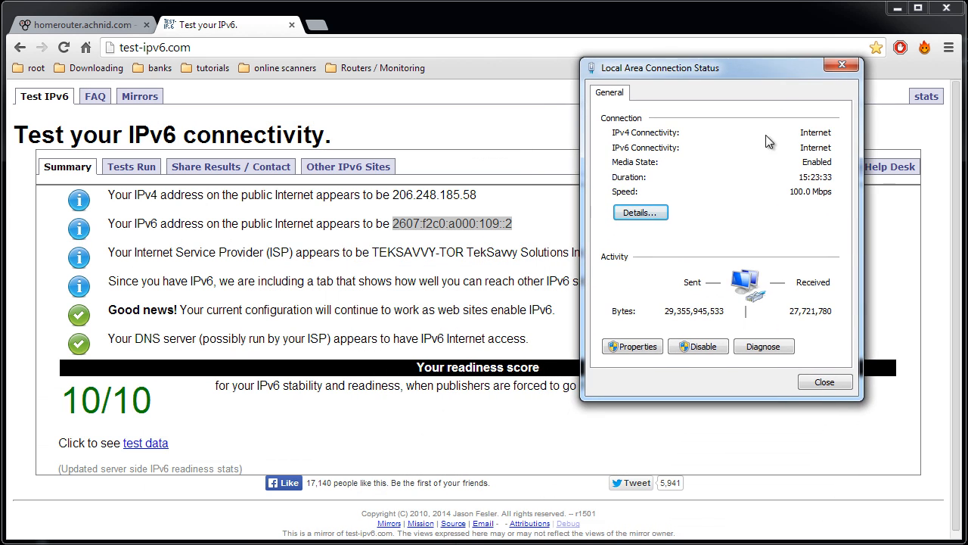
pyautogui.click(655, 213)
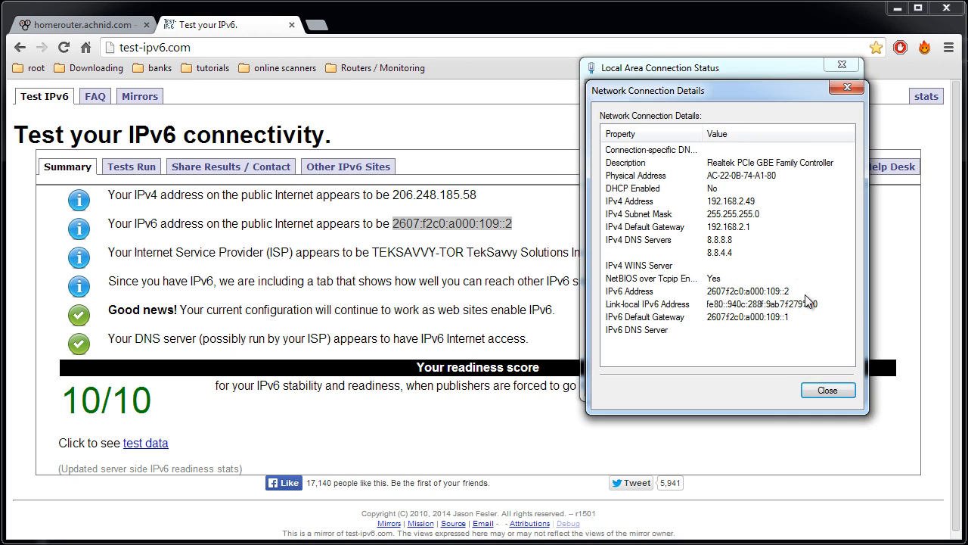
pyautogui.click(731, 295)
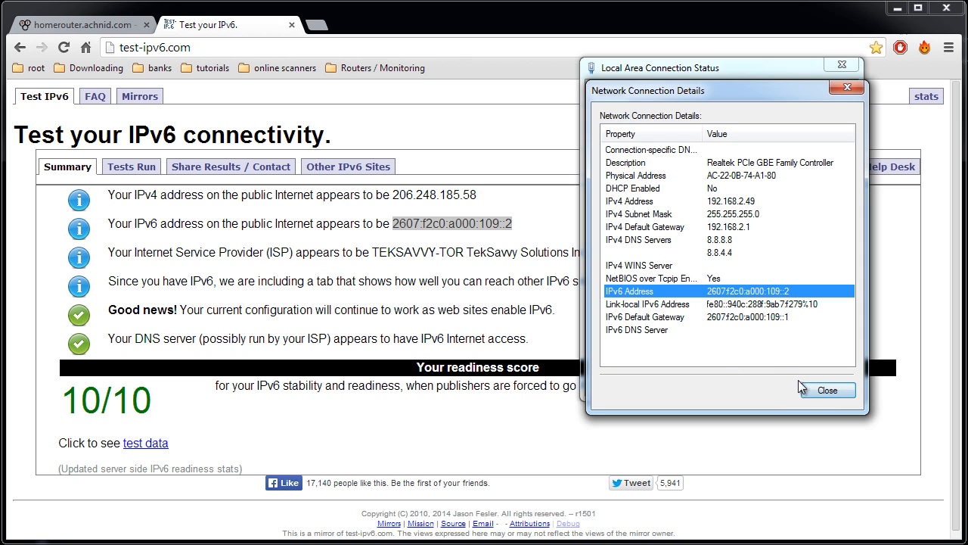
pyautogui.click(826, 391)
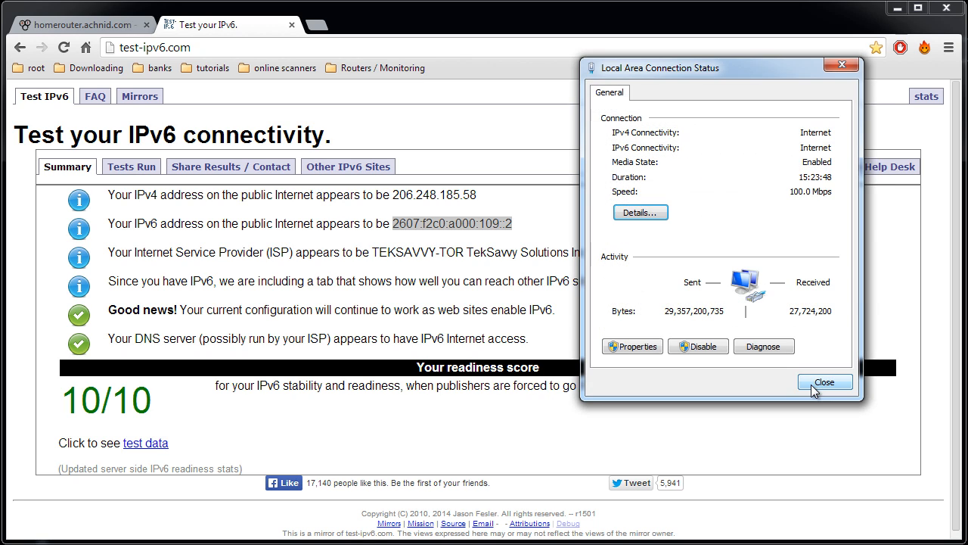
# Open the bookmarked online IPv6 ping and port scanner, check the detected IPv6 address, and launch the Original IPv6 firewall scanner
pyautogui.click(272, 68)
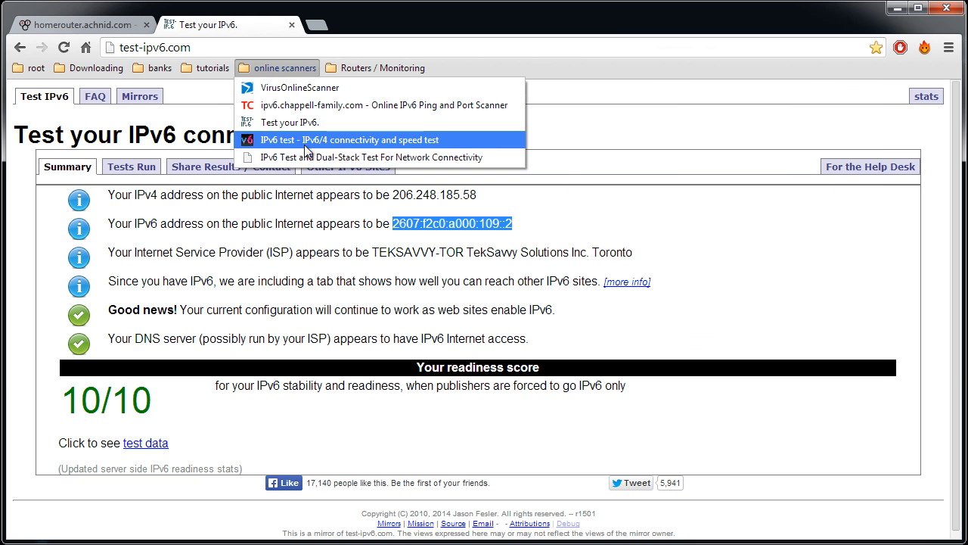
pyautogui.click(298, 106)
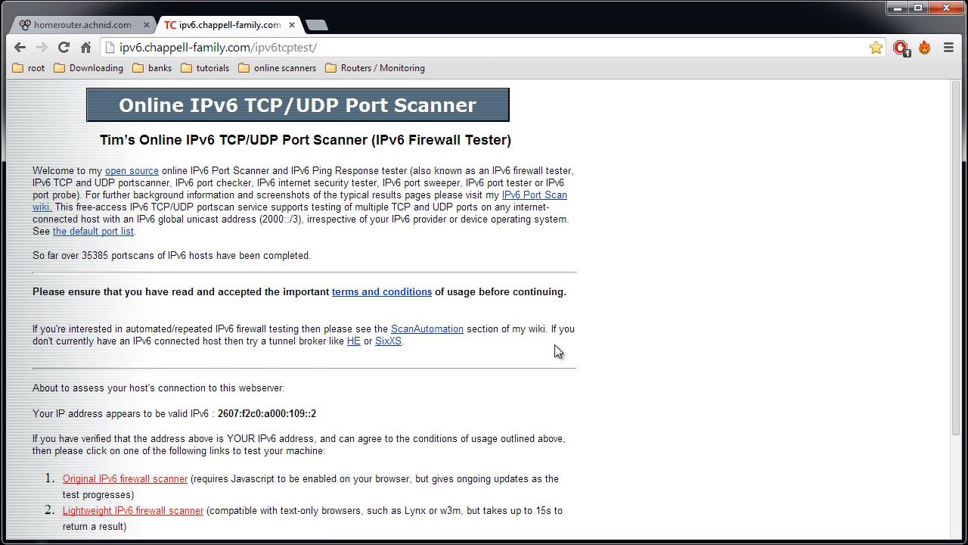
pyautogui.scroll(-3, 557, 351)
pyautogui.moveTo(220, 281); pyautogui.dragTo(344, 281)
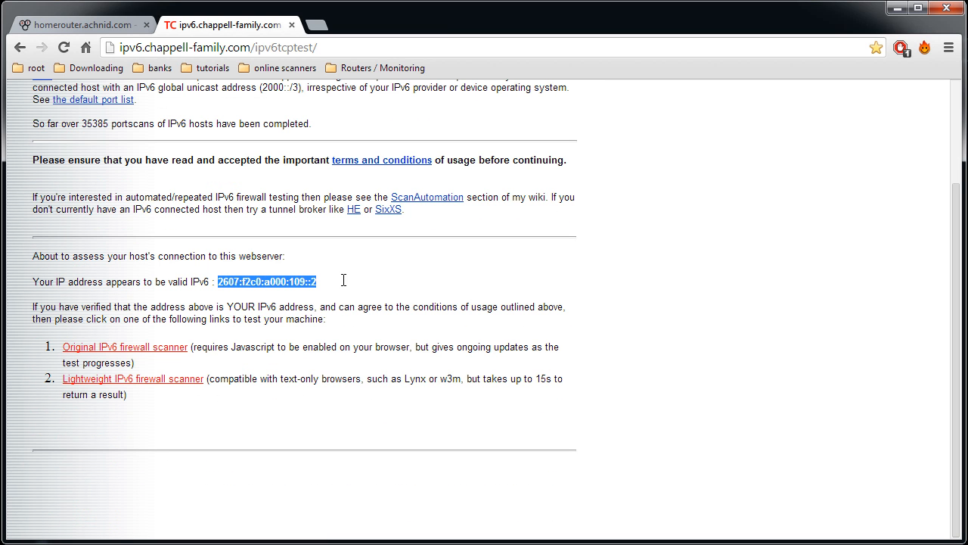
pyautogui.click(123, 350)
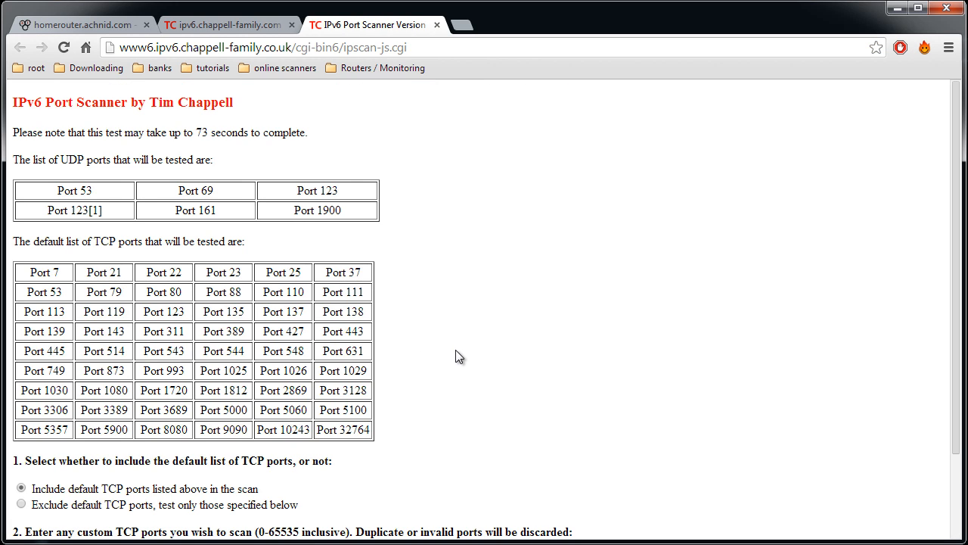
# Review the ports covered by the test, run the IPv6 scan with the default TCP ports included, and examine the UDP port results
pyautogui.scroll(-1, 455, 349)
pyautogui.scroll(1, 364, 292)
pyautogui.moveTo(36, 182); pyautogui.dragTo(435, 244)
pyautogui.click(448, 265)
pyautogui.scroll(-1, 426, 378)
pyautogui.click(44, 523)
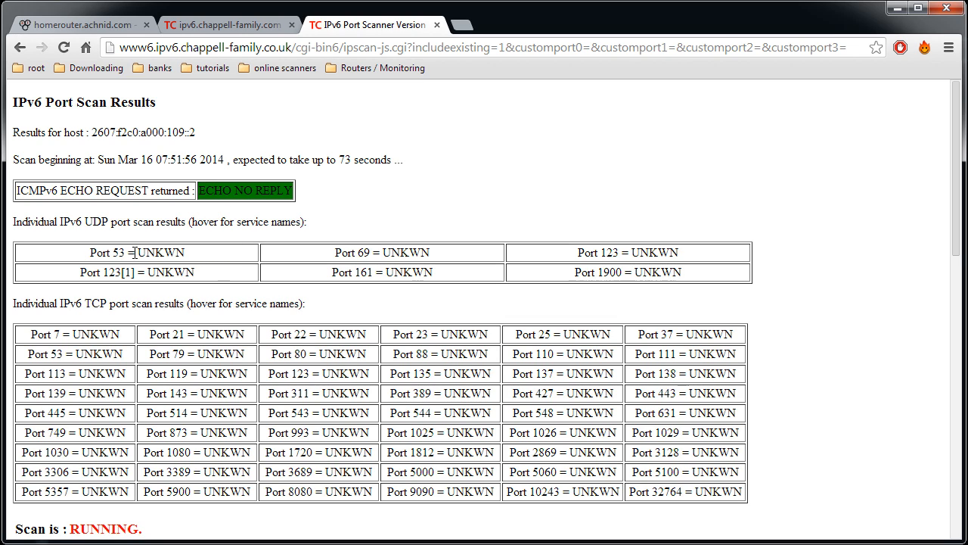
pyautogui.moveTo(145, 254); pyautogui.dragTo(204, 261)
pyautogui.click(260, 279)
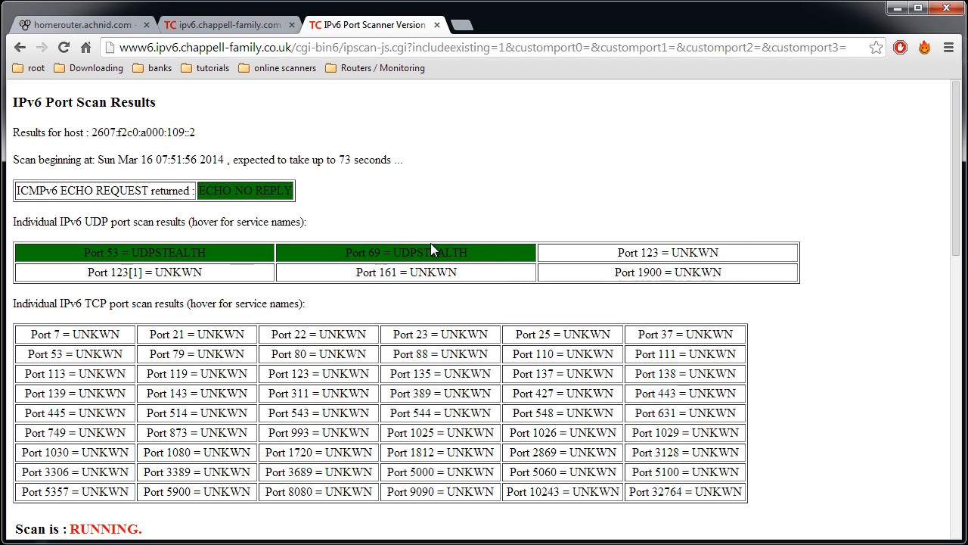